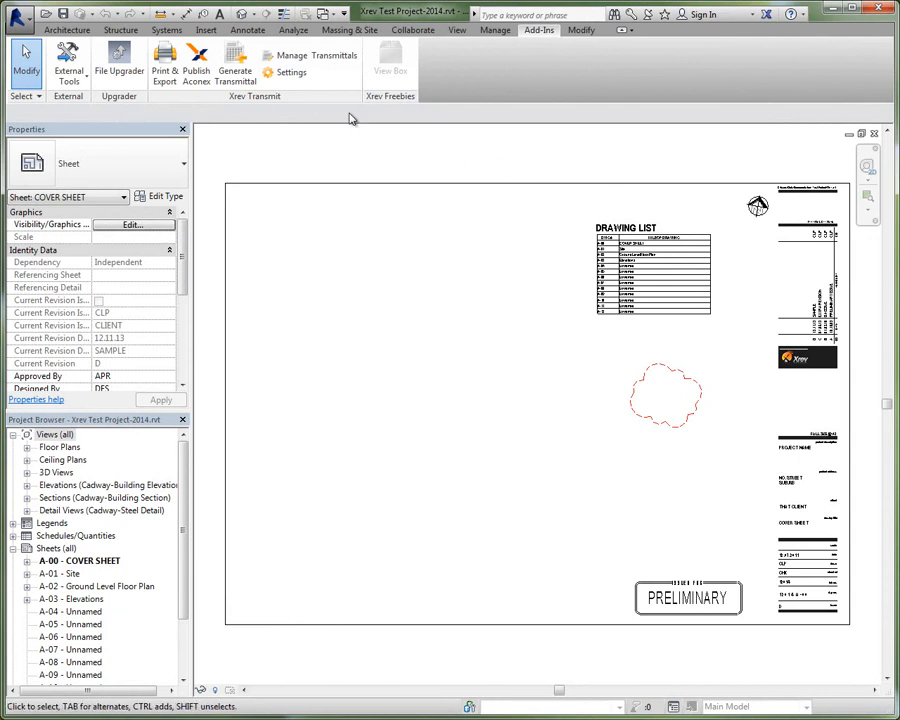
Step: Open the Xrev Transmit settings and view the available transmittal types under Transmittal Settings
{"action": "left_click", "coordinate": [287, 72]}
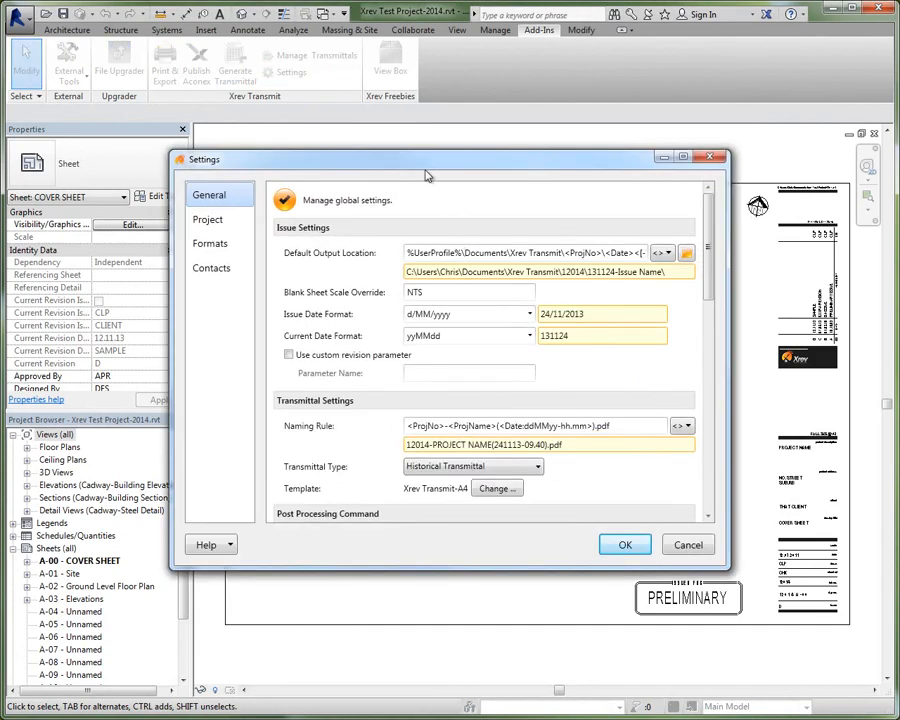
{"action": "left_click_drag", "start_coordinate": [421, 170], "coordinate": [301, 63]}
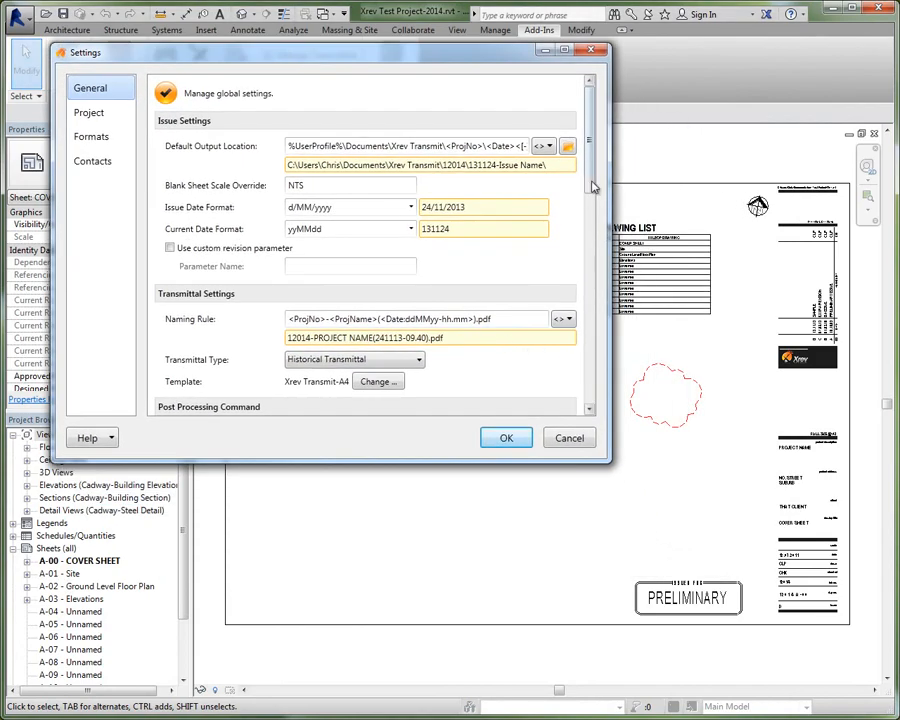
{"action": "scroll", "coordinate": [590, 198], "scroll_direction": "down", "scroll_amount": 3}
{"action": "scroll", "coordinate": [590, 198], "scroll_direction": "down", "scroll_amount": 3}
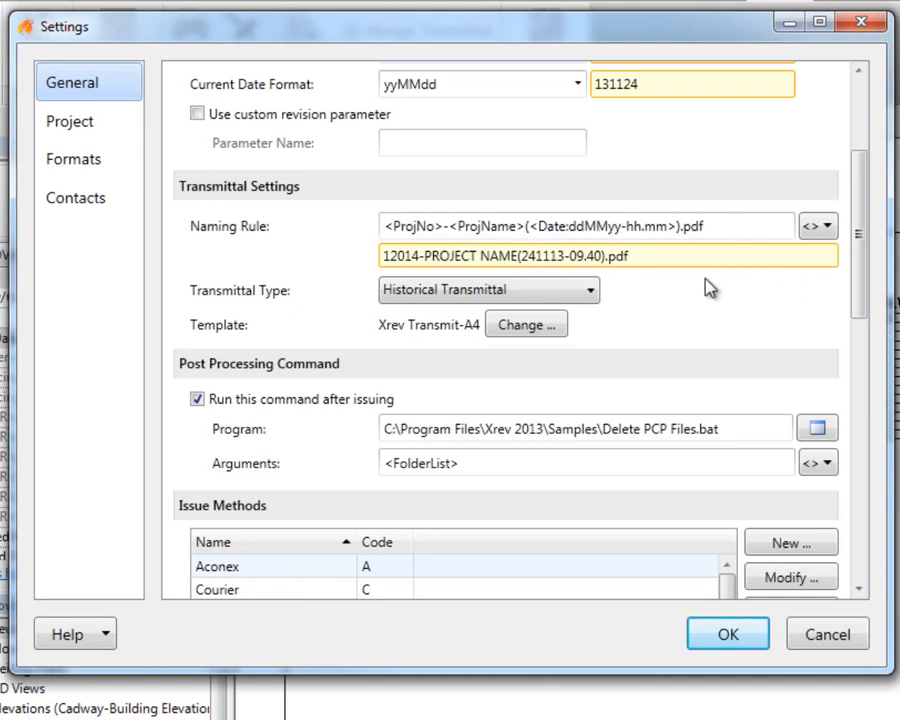
{"action": "left_click", "coordinate": [414, 296]}
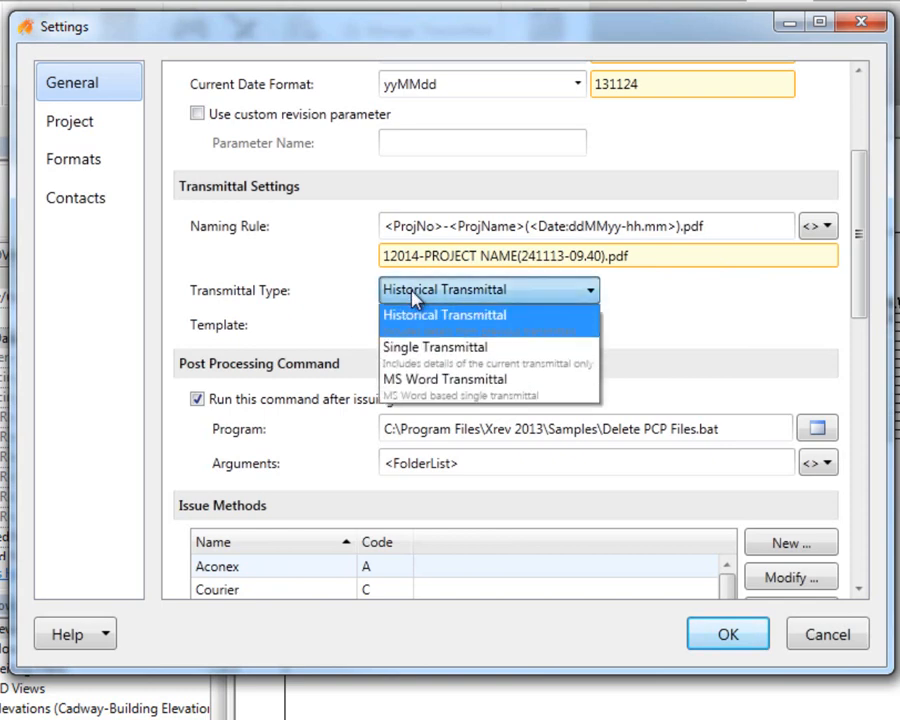
{"action": "left_click", "coordinate": [495, 332]}
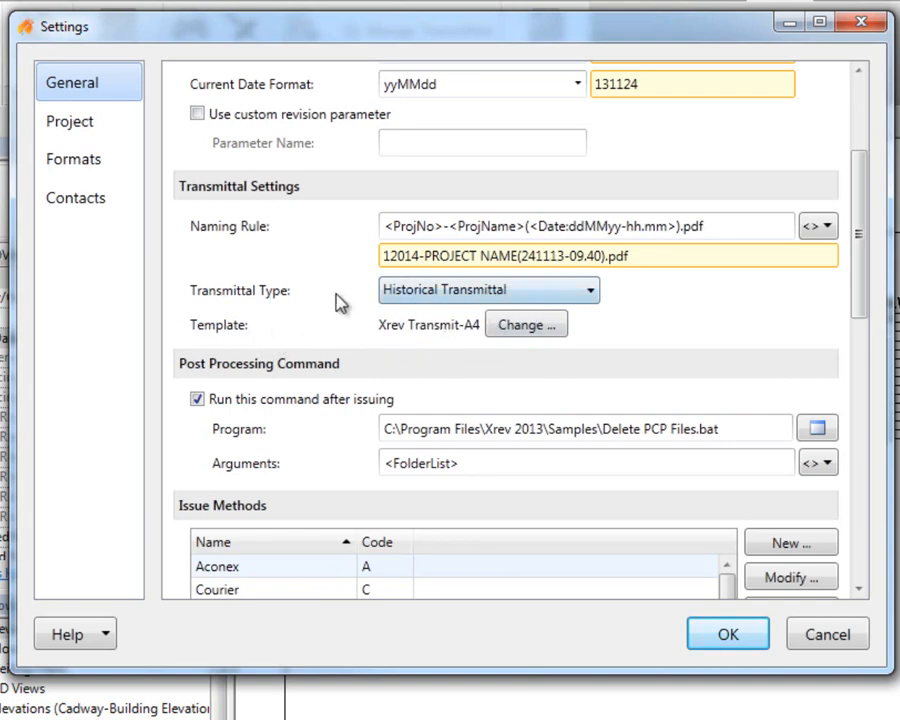
Step: Switch the transmittal type to MS Word Transmittal to view its template file setting, and return it to Historical Transmittal
{"action": "left_click", "coordinate": [461, 292]}
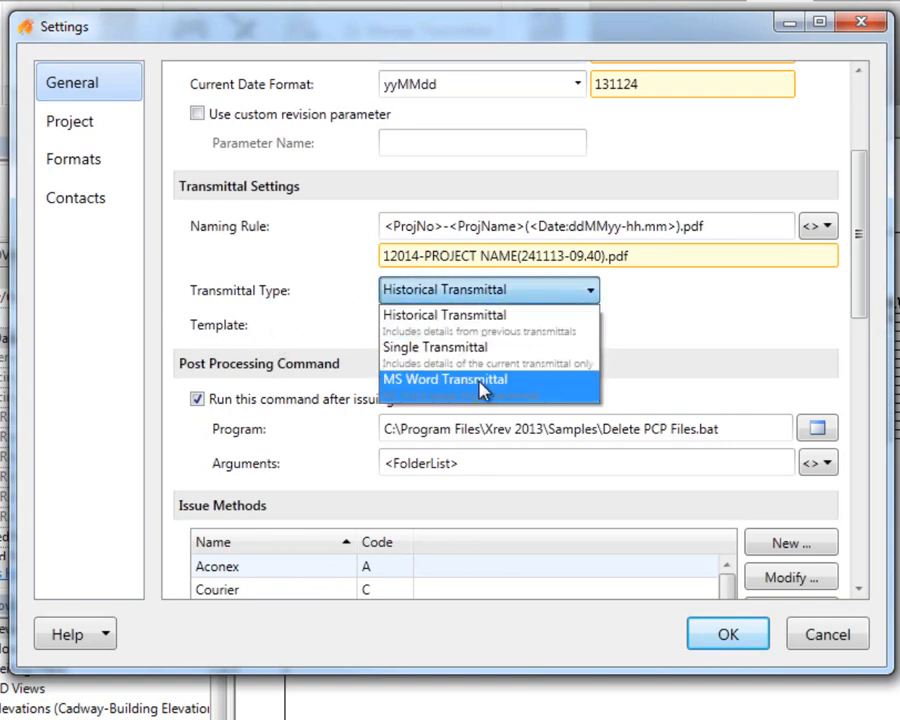
{"action": "left_click", "coordinate": [484, 385]}
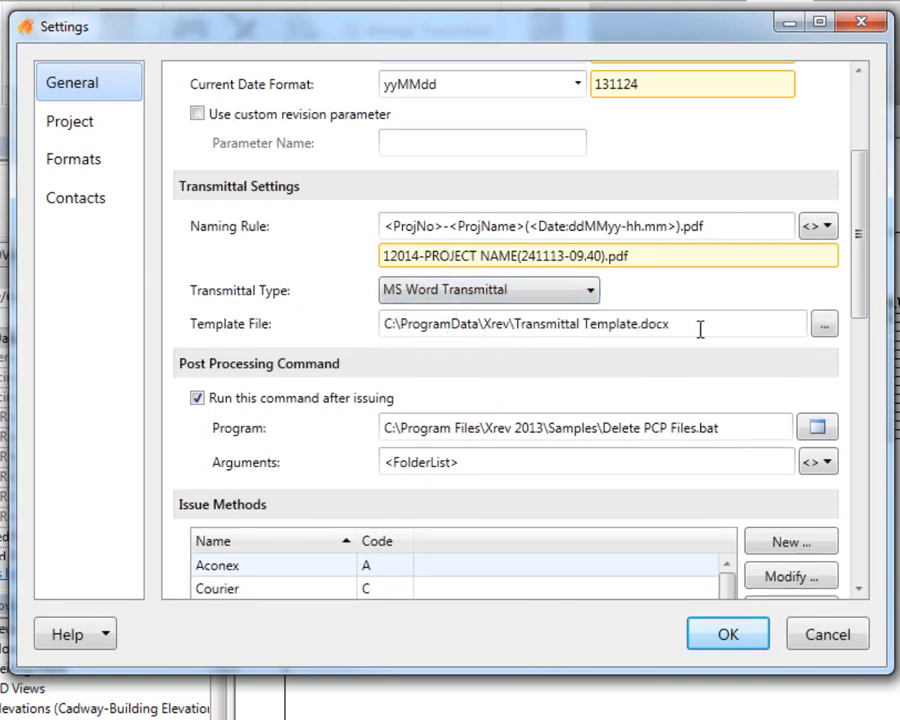
{"action": "left_click", "coordinate": [415, 296]}
{"action": "left_click", "coordinate": [422, 316]}
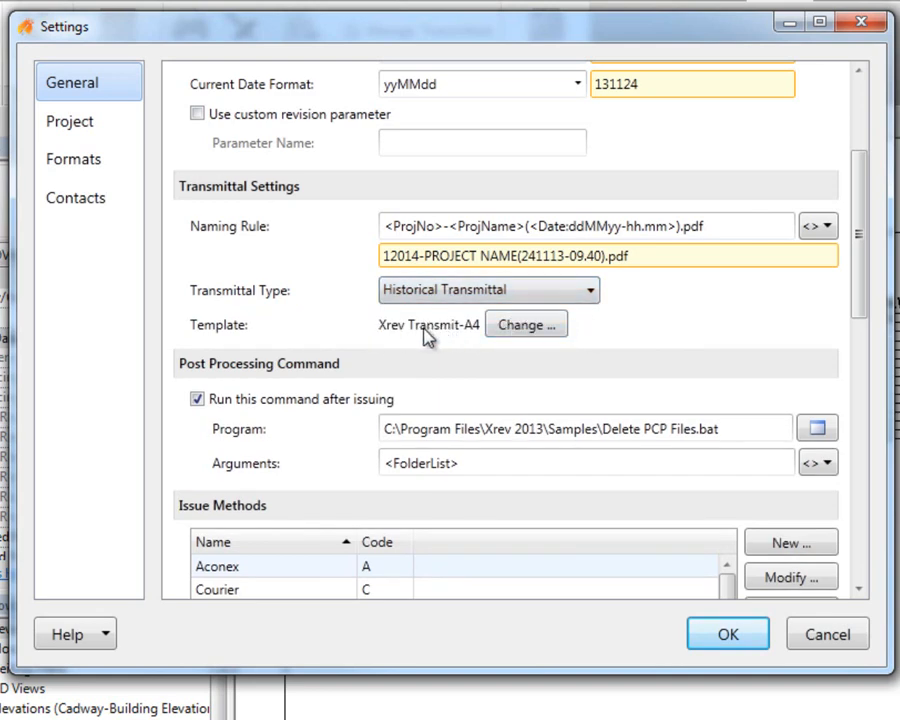
Step: Switch the transmittal type to Single Transmittal to view its template, and restore Historical Transmittal
{"action": "left_click", "coordinate": [470, 292]}
{"action": "left_click", "coordinate": [468, 315]}
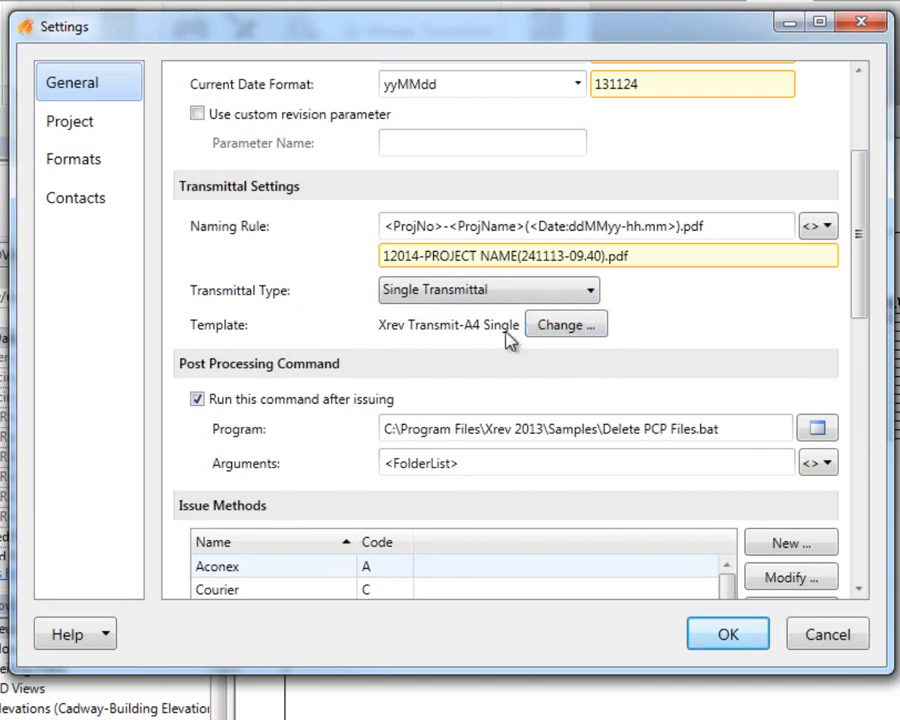
{"action": "left_click", "coordinate": [456, 292]}
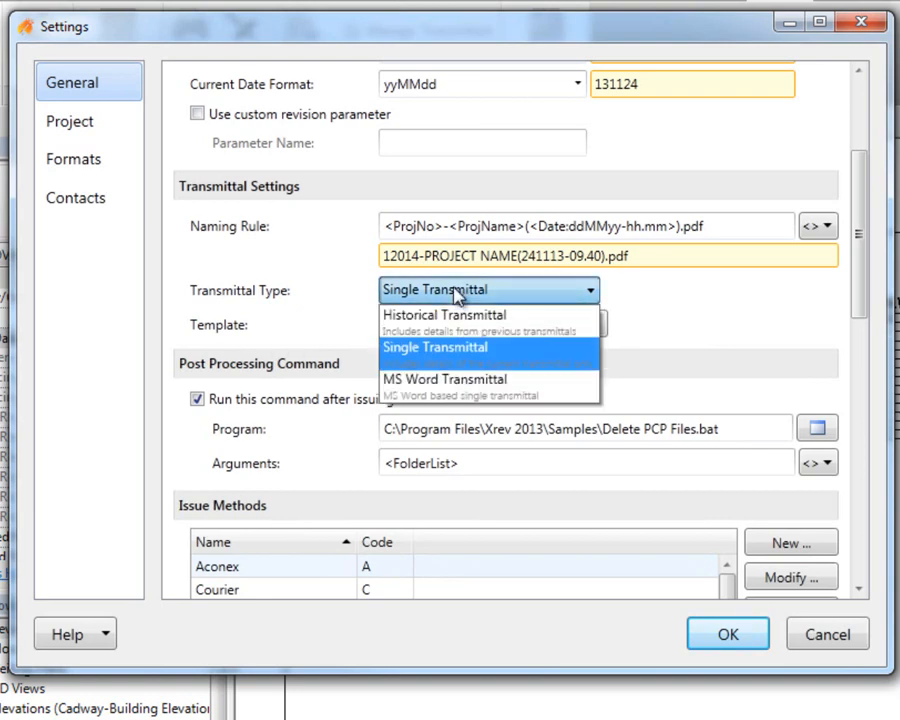
{"action": "left_click", "coordinate": [460, 298]}
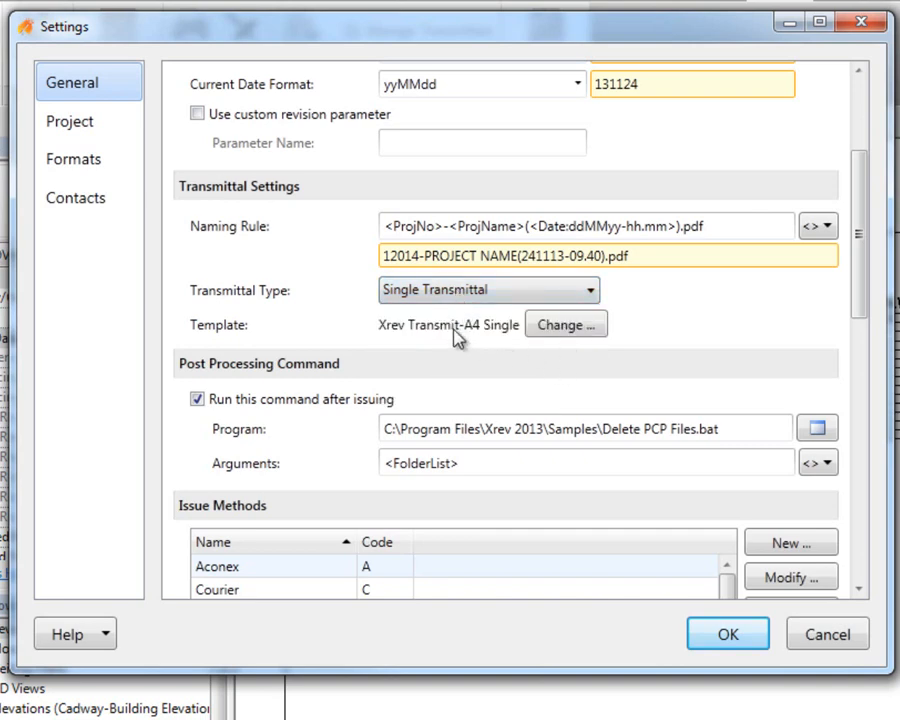
{"action": "left_click", "coordinate": [460, 295]}
{"action": "left_click", "coordinate": [458, 320]}
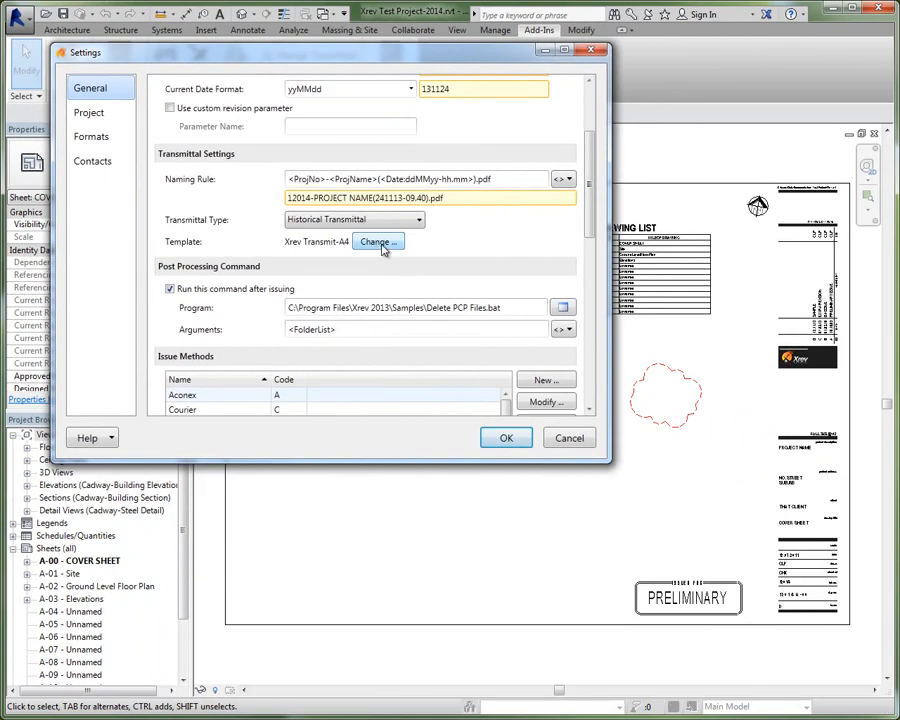
Step: Open the list of historical transmittal templates and view the starting options for a new report template without creating one
{"action": "left_click", "coordinate": [384, 248]}
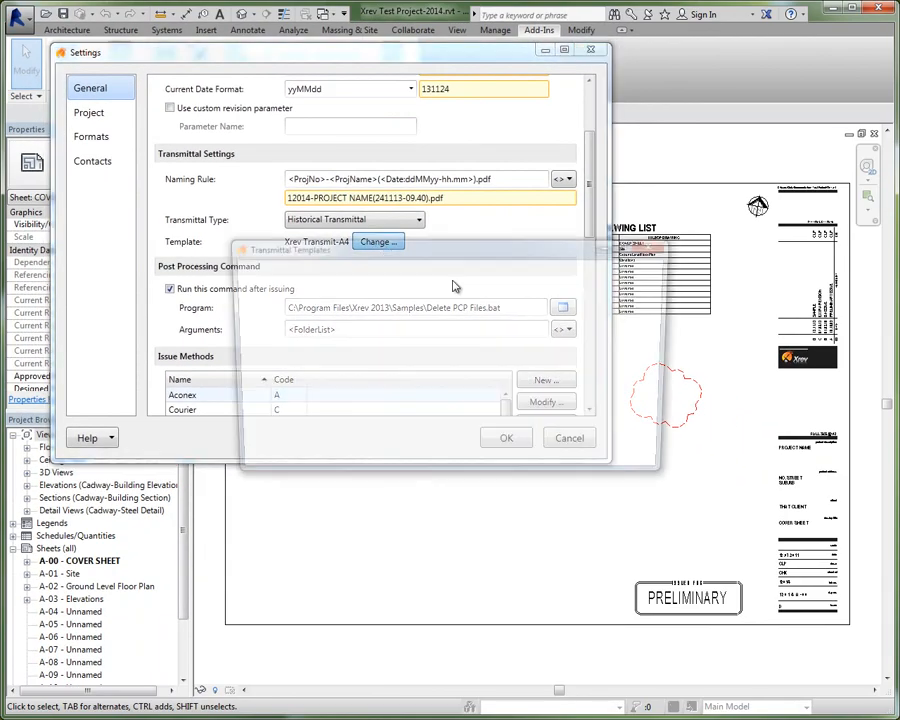
{"action": "left_click_drag", "start_coordinate": [453, 254], "coordinate": [348, 158]}
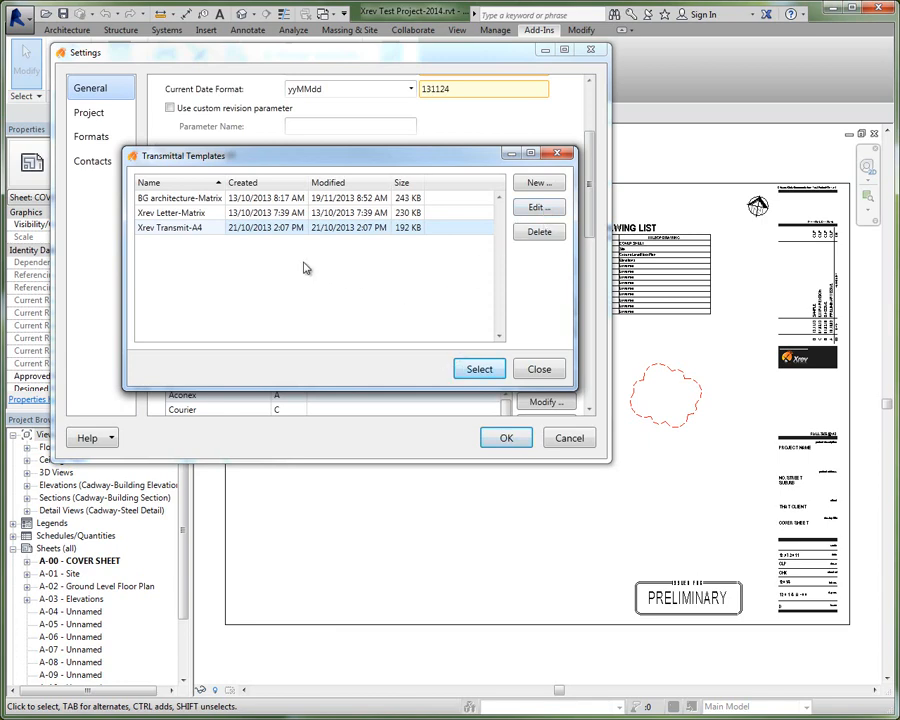
{"action": "left_click", "coordinate": [540, 188]}
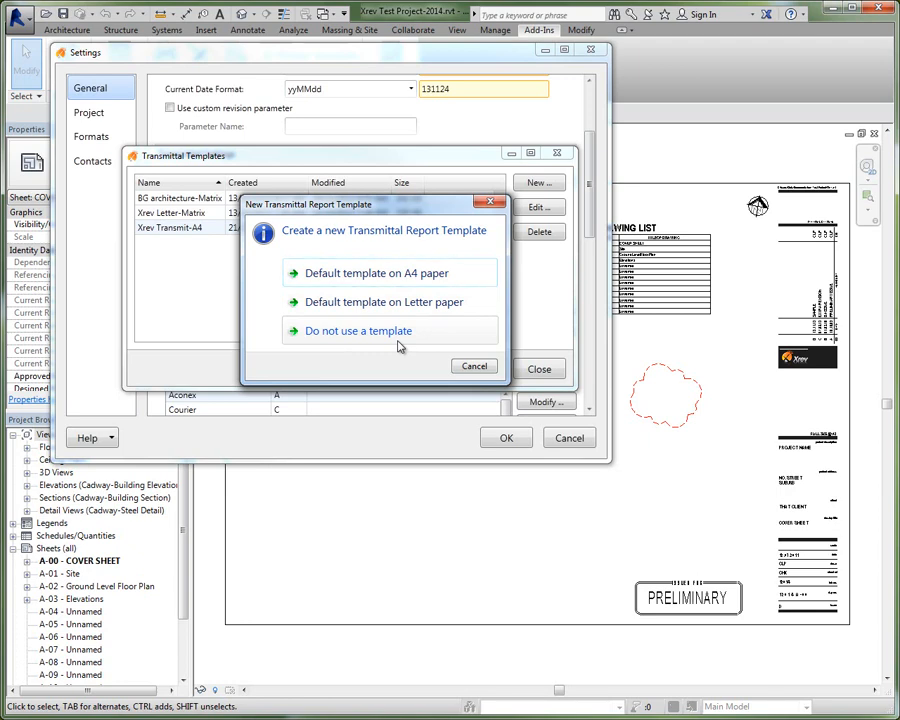
{"action": "left_click", "coordinate": [474, 368]}
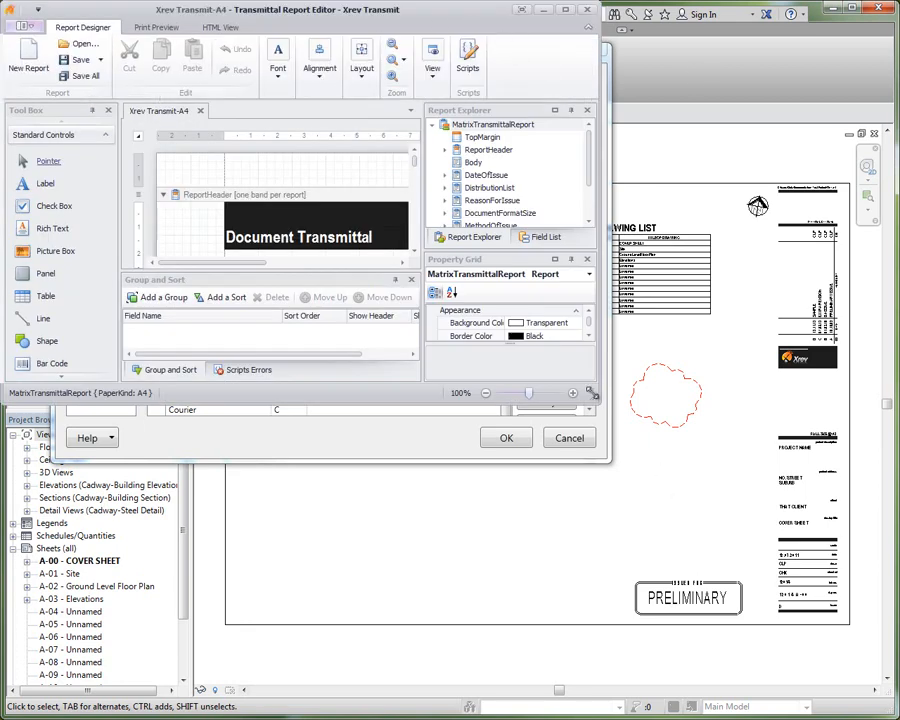
Step: Enlarge the report editor window showing the Xrev Transmit-A4 template and check the options for showing its windows
{"action": "left_click_drag", "start_coordinate": [597, 399], "coordinate": [867, 704]}
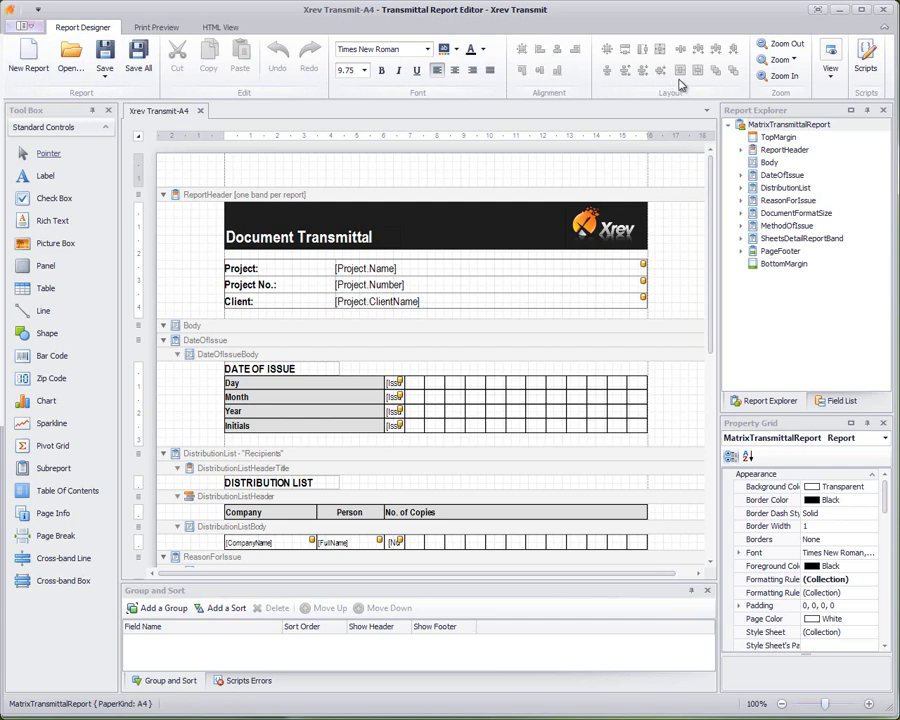
{"action": "left_click", "coordinate": [828, 87]}
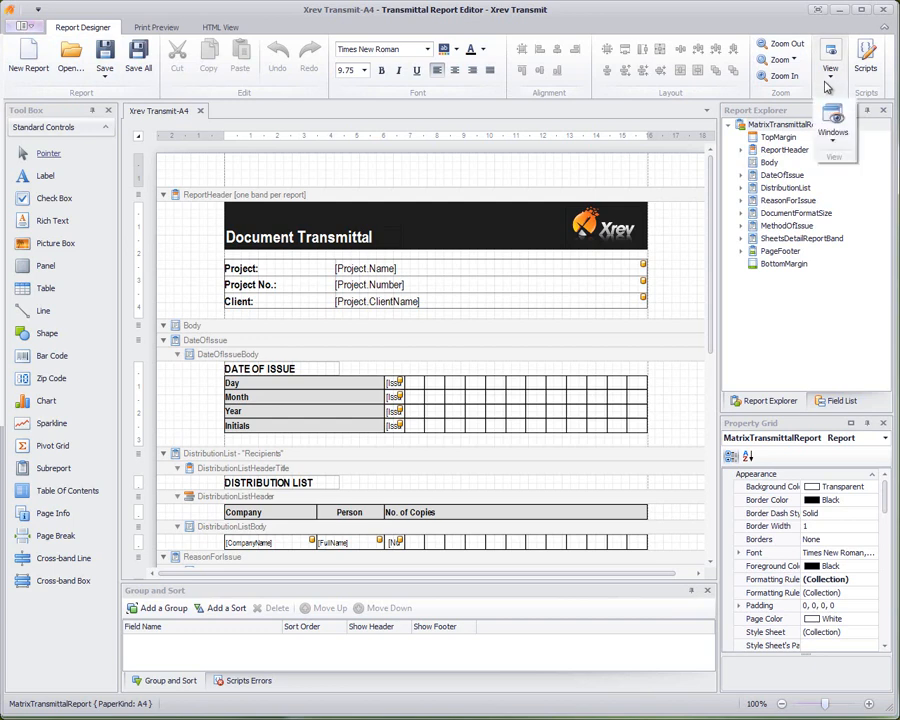
{"action": "left_click", "coordinate": [825, 83]}
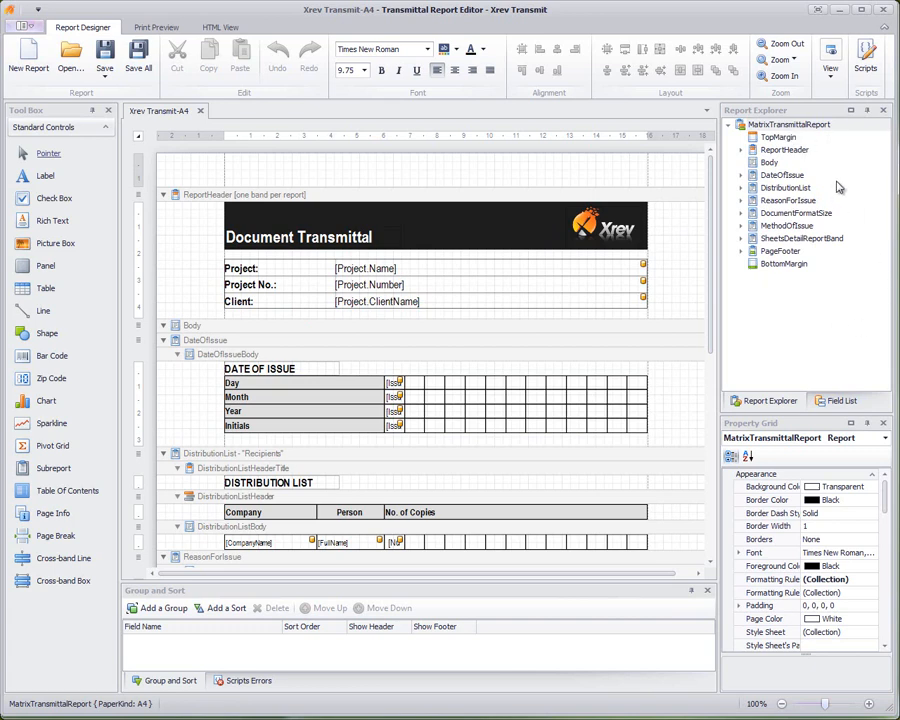
Step: Examine the data fields available under Documents, Issues, Project and Recipients, along with the Parameters entry
{"action": "left_click", "coordinate": [840, 401]}
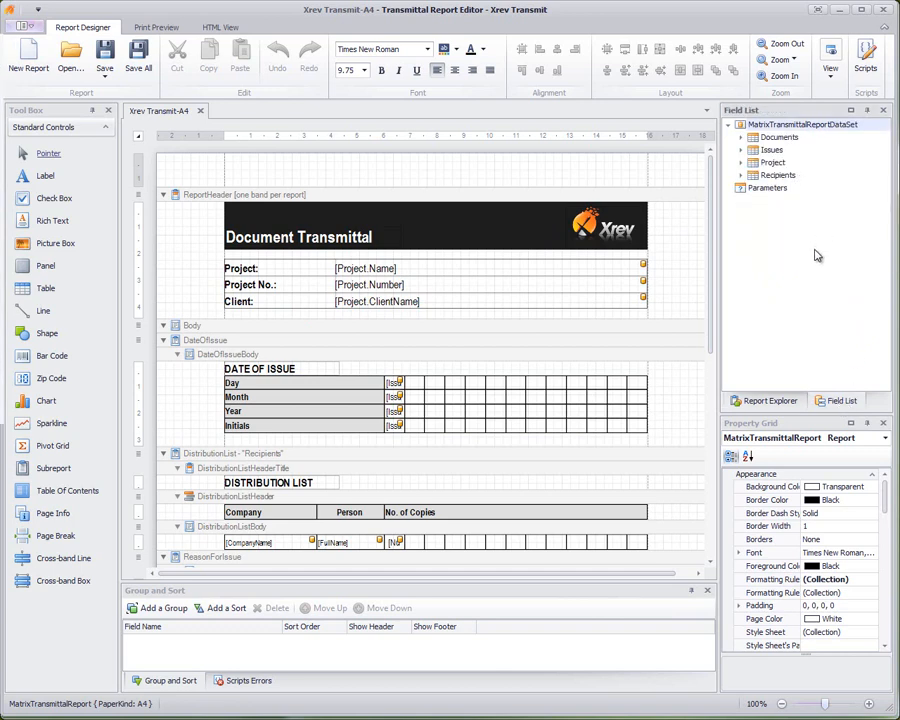
{"action": "left_click", "coordinate": [741, 137]}
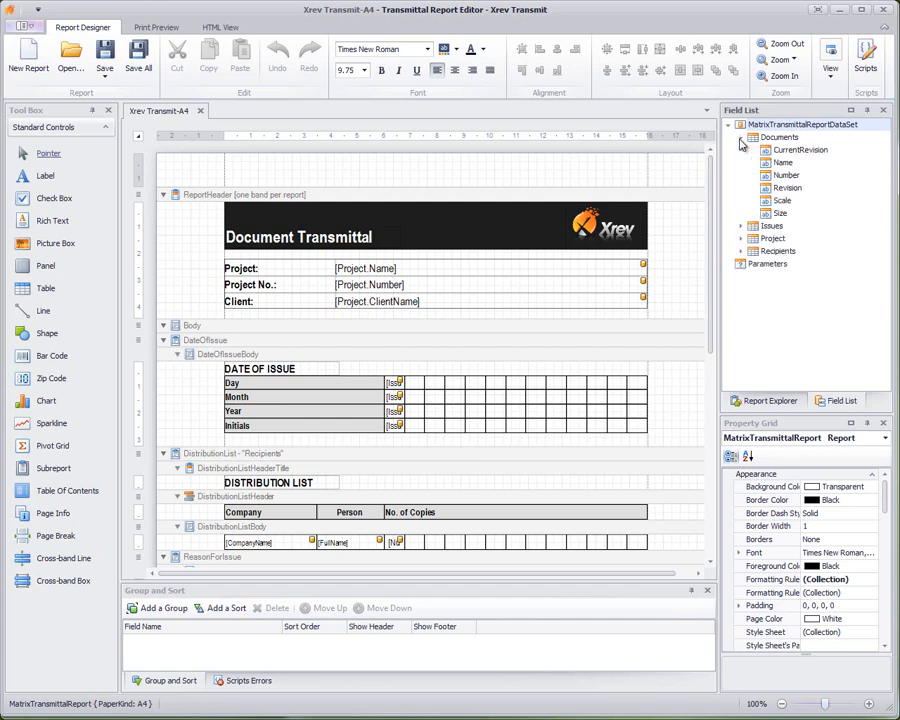
{"action": "left_click", "coordinate": [741, 138]}
{"action": "left_click", "coordinate": [742, 150]}
{"action": "left_click", "coordinate": [742, 150]}
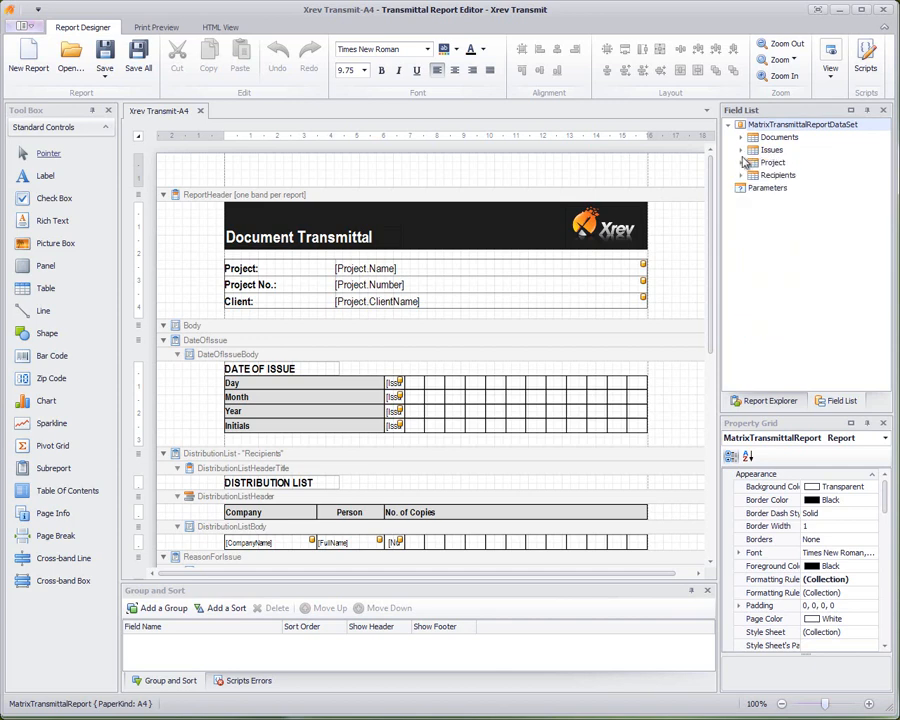
{"action": "left_click", "coordinate": [742, 163]}
{"action": "left_click", "coordinate": [742, 163]}
{"action": "left_click", "coordinate": [742, 176]}
{"action": "left_click", "coordinate": [742, 176]}
{"action": "left_click", "coordinate": [757, 189]}
{"action": "left_click_drag", "start_coordinate": [886, 509], "coordinate": [897, 478]}
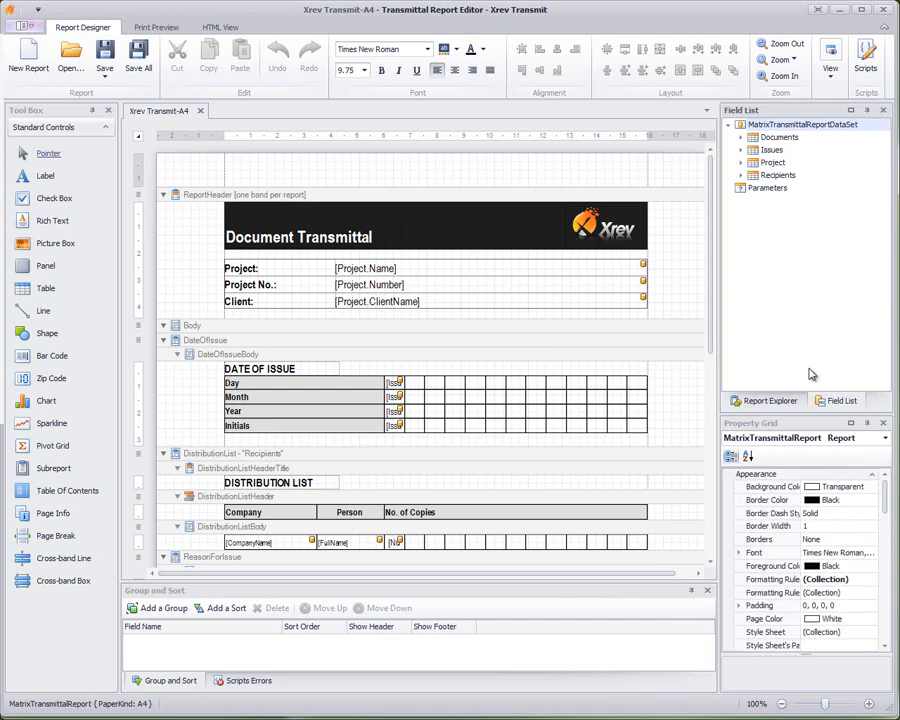
Step: View the report's structure and examine the Measure Units options in the report's properties
{"action": "left_click", "coordinate": [770, 400]}
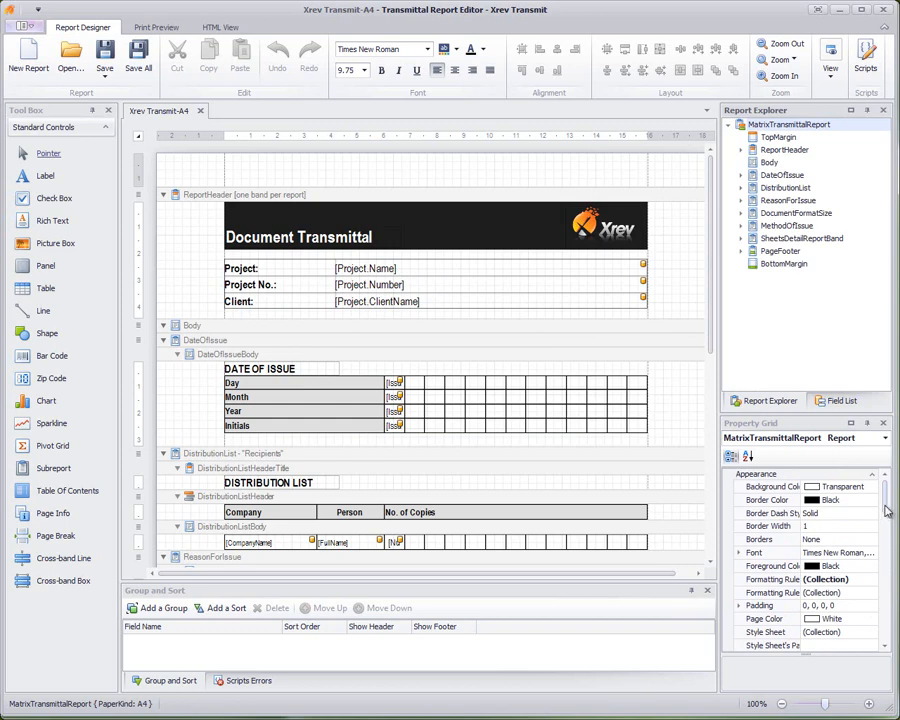
{"action": "left_click_drag", "start_coordinate": [885, 511], "coordinate": [883, 548]}
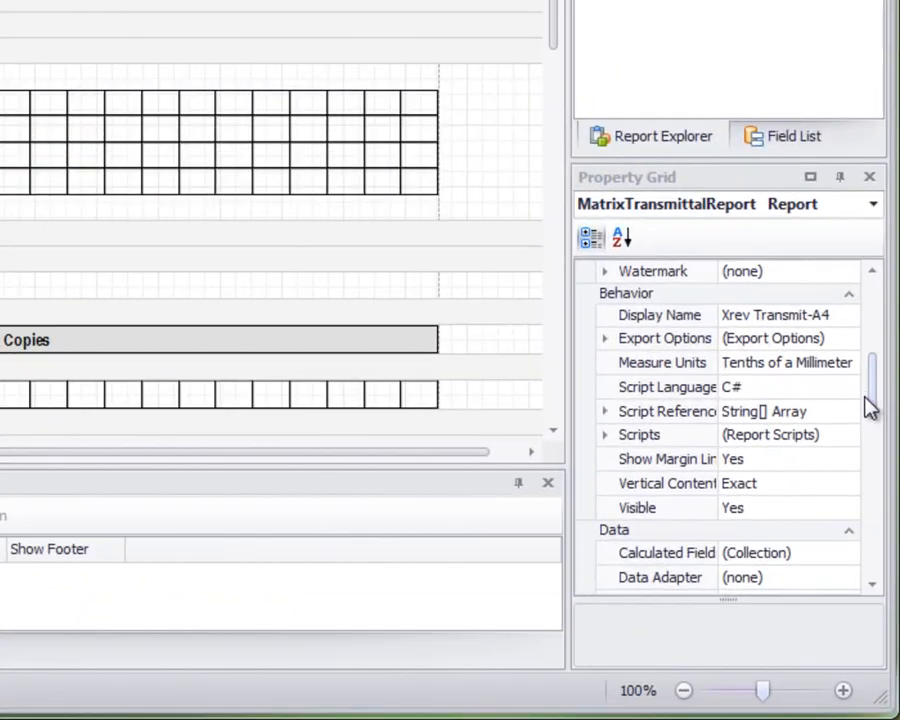
{"action": "left_click", "coordinate": [761, 369]}
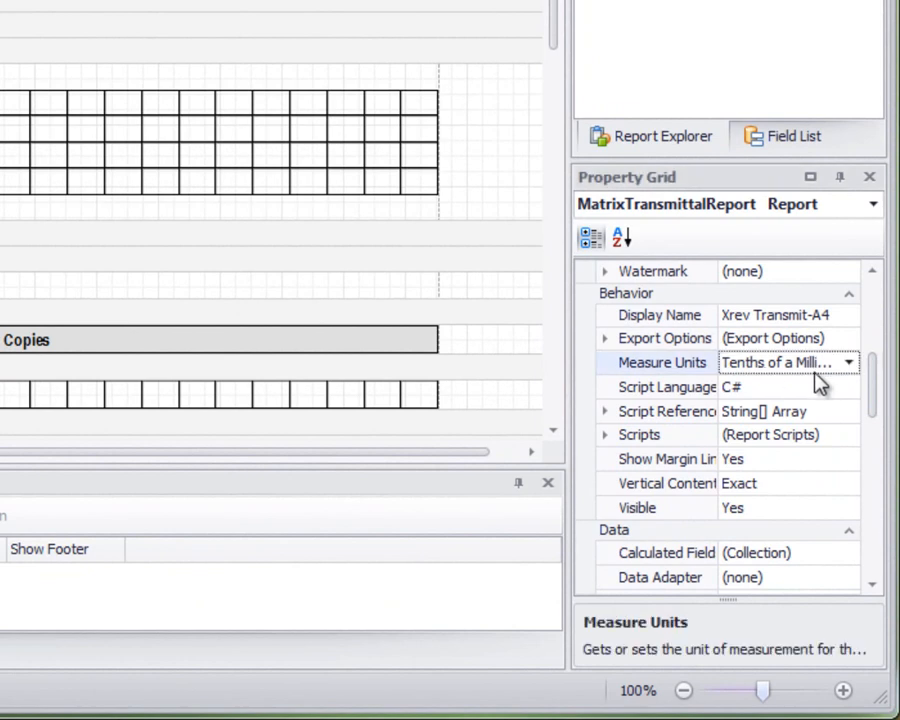
{"action": "left_click", "coordinate": [848, 366]}
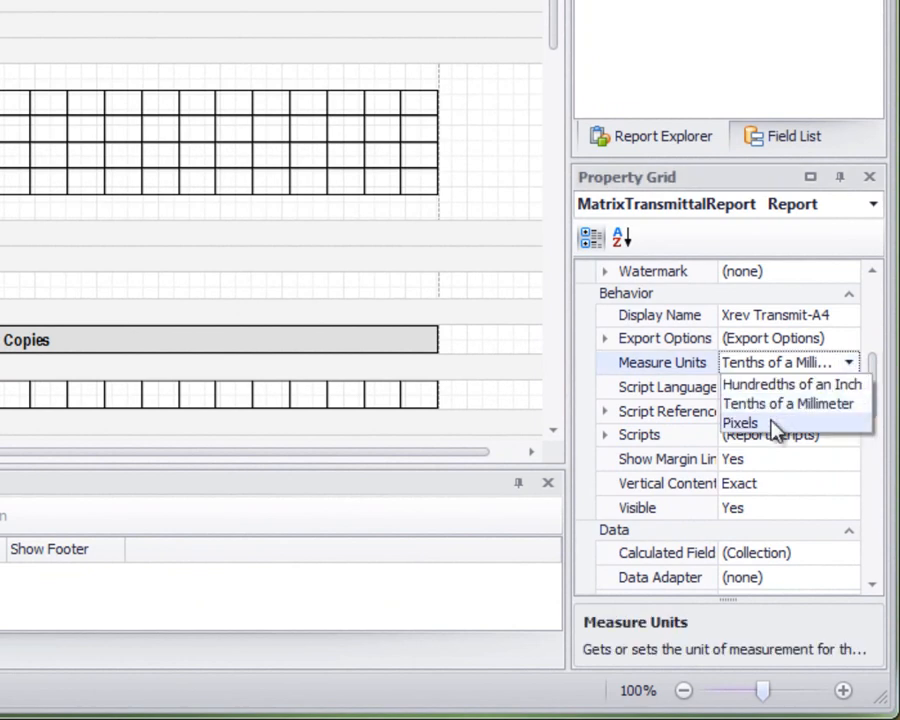
{"action": "left_click", "coordinate": [850, 365]}
{"action": "left_click", "coordinate": [850, 365]}
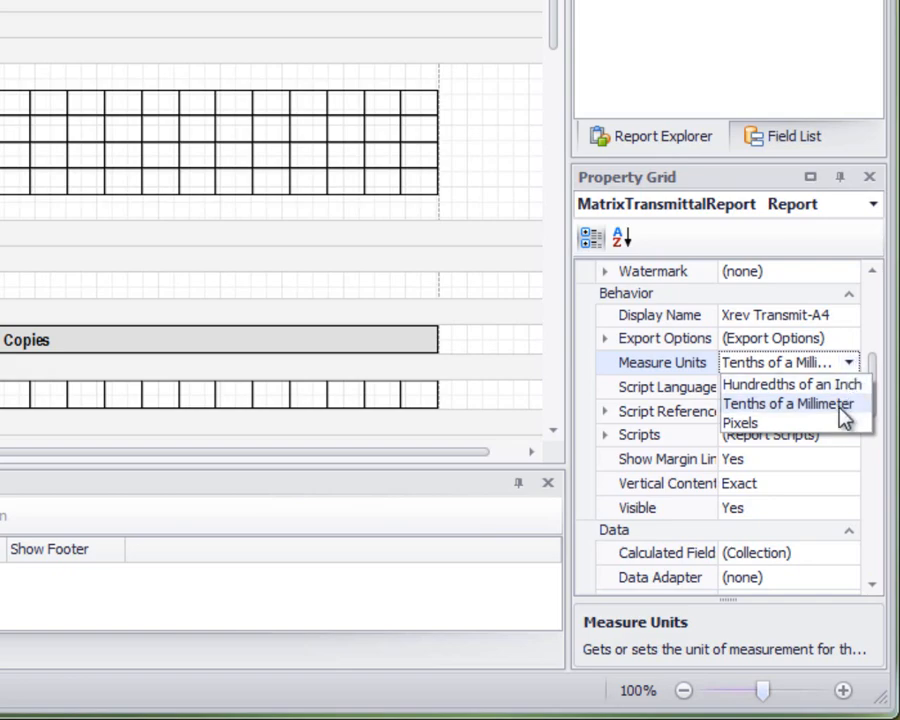
{"action": "left_click", "coordinate": [850, 367]}
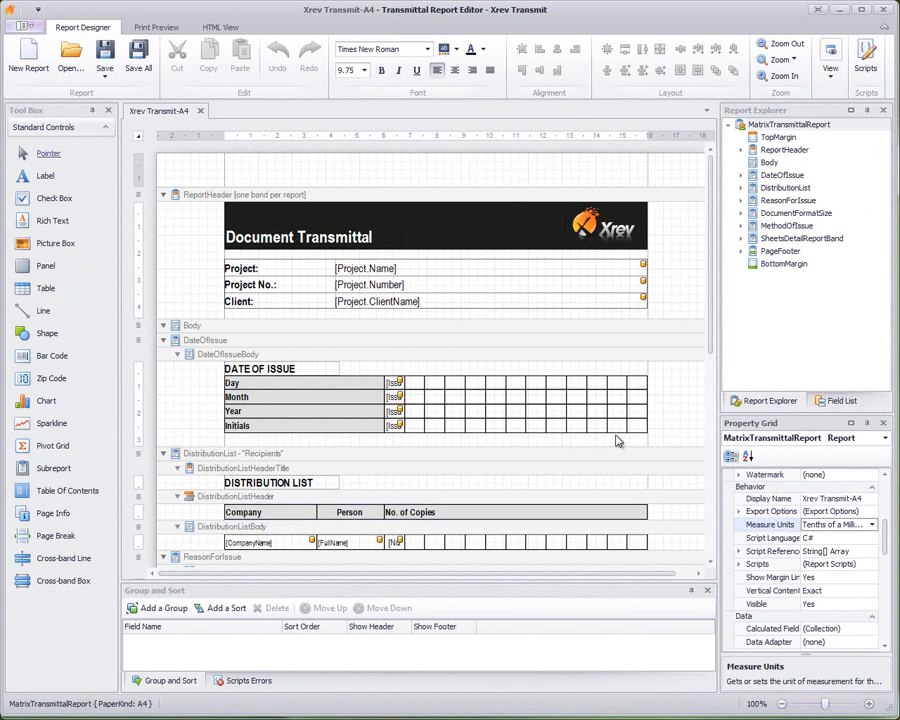
{"action": "left_click", "coordinate": [371, 387]}
{"action": "mouse_move", "coordinate": [884, 543]}
{"action": "left_mouse_down"}
{"action": "mouse_move", "coordinate": [884, 572]}
{"action": "mouse_move", "coordinate": [884, 538]}
{"action": "mouse_move", "coordinate": [884, 548]}
{"action": "left_mouse_up"}
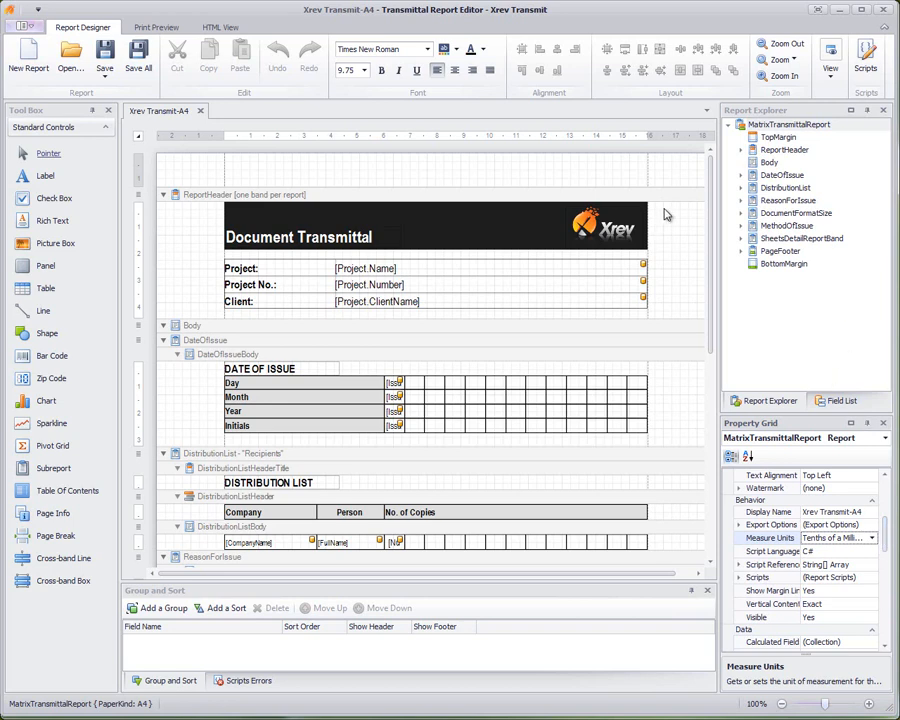
Step: Examine the TopMargin, ReportHeader and Body bands of the transmittal report
{"action": "left_click", "coordinate": [310, 168]}
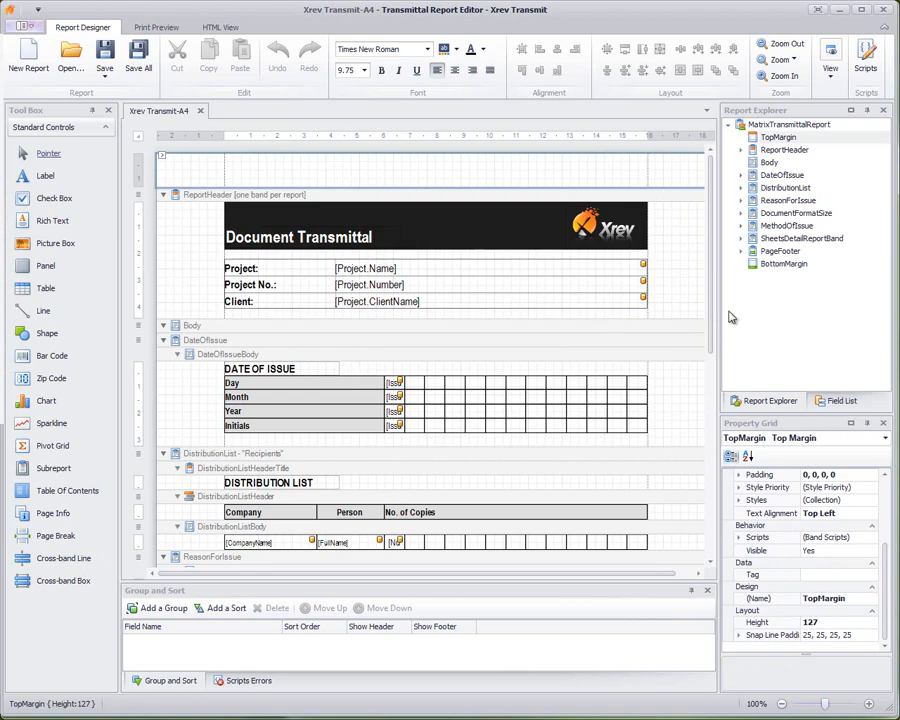
{"action": "left_click_drag", "start_coordinate": [710, 303], "coordinate": [734, 257]}
{"action": "left_click", "coordinate": [206, 199]}
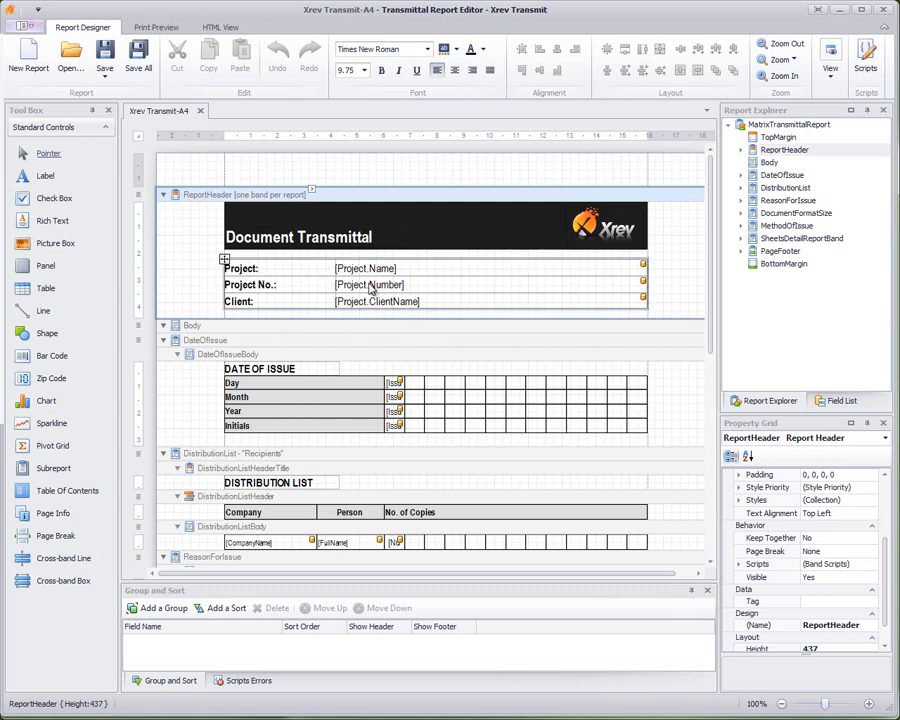
{"action": "left_click", "coordinate": [166, 331]}
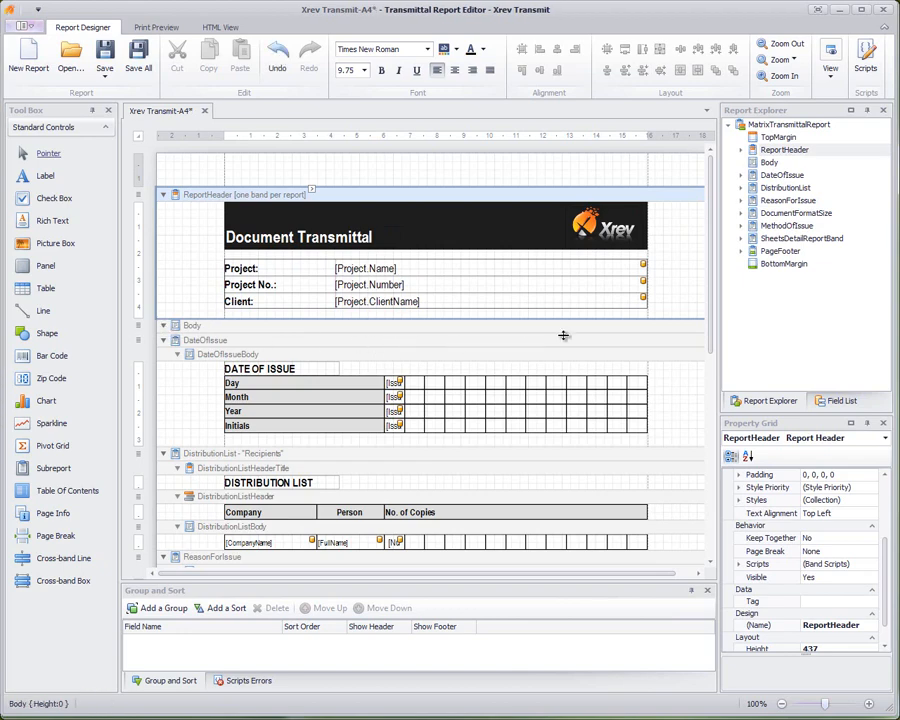
Step: Examine the DateOfIssue, DistributionList and ReasonForIssue sections, including the distribution list's header and body bands
{"action": "left_click_drag", "start_coordinate": [711, 301], "coordinate": [713, 376]}
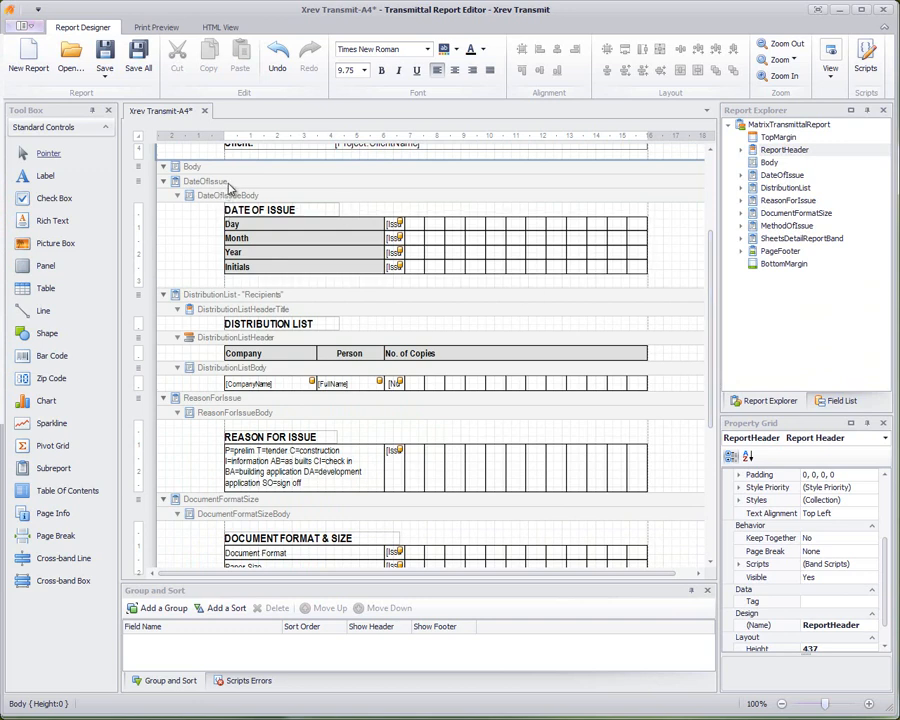
{"action": "left_click", "coordinate": [215, 182]}
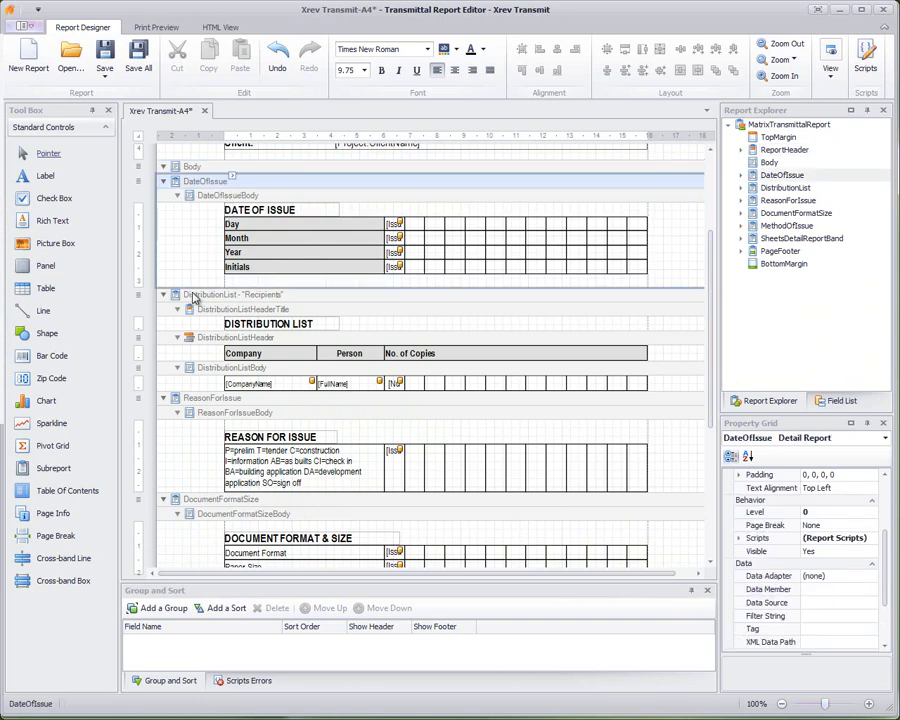
{"action": "left_click", "coordinate": [225, 297]}
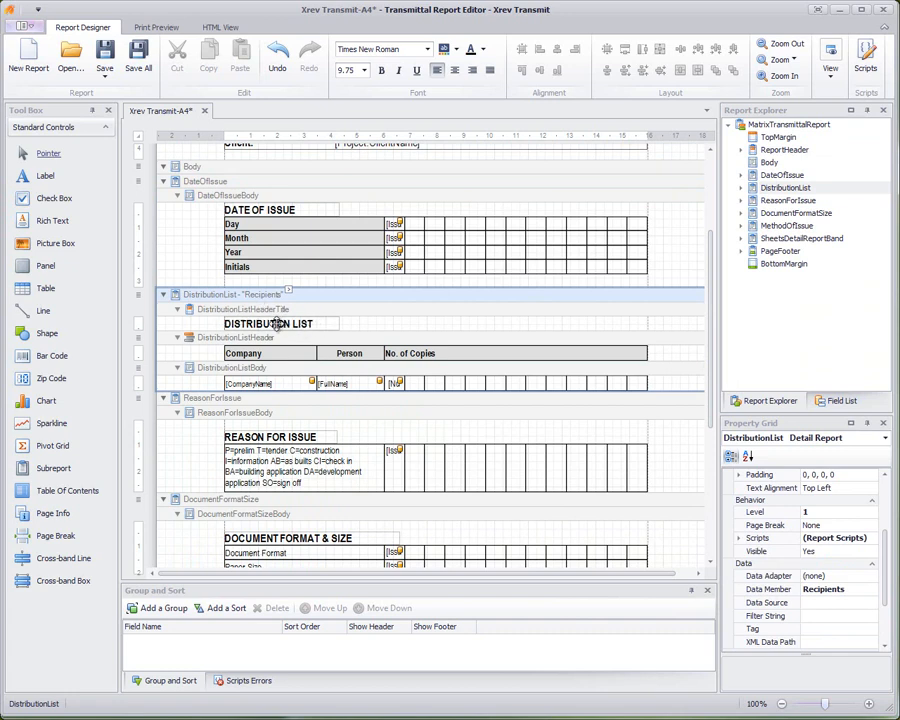
{"action": "left_click", "coordinate": [240, 340]}
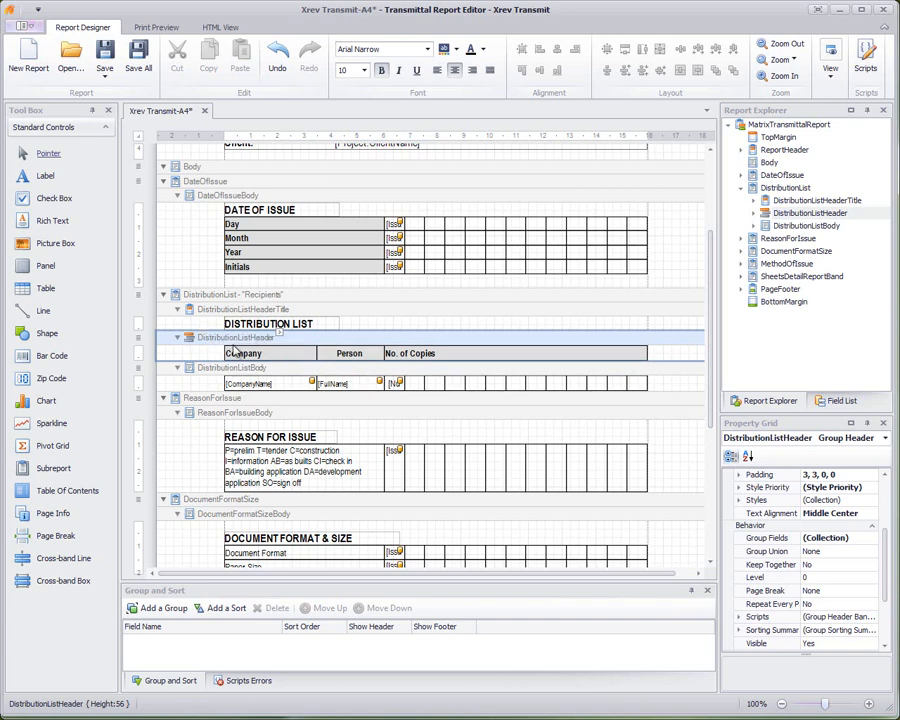
{"action": "left_click", "coordinate": [231, 371]}
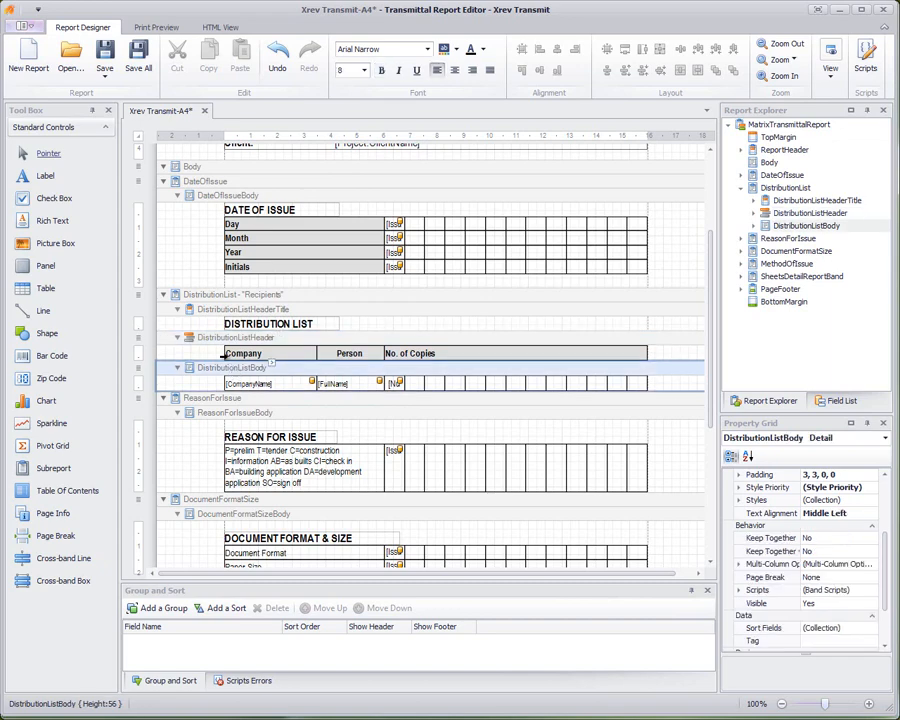
{"action": "left_click", "coordinate": [229, 400]}
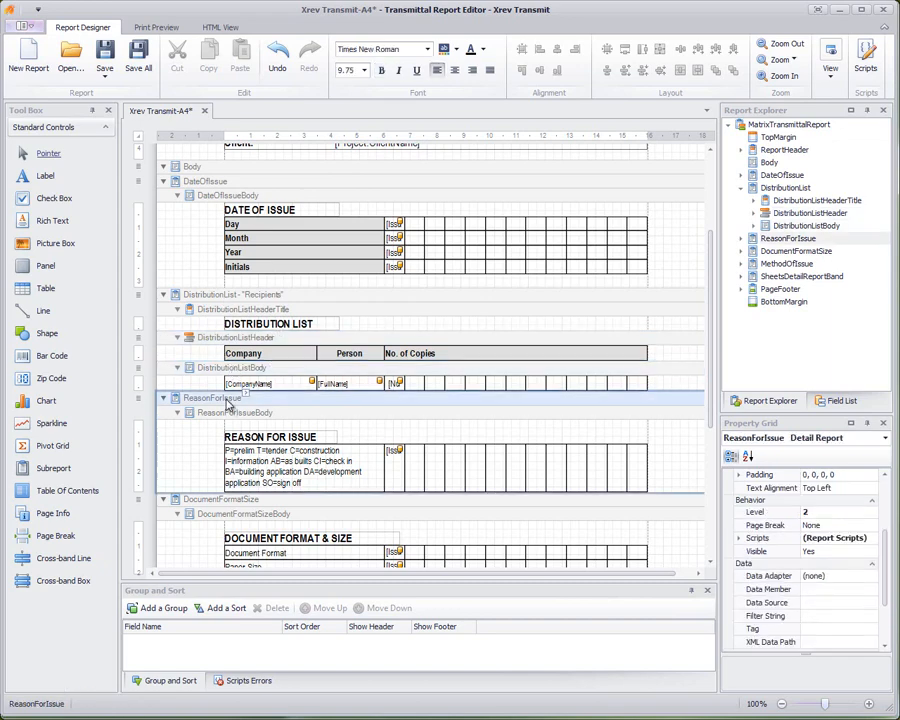
Step: Examine the DocumentFormatSize, MethodOfIssue, SheetsDetailReportBand and PageFooter sections of the report
{"action": "scroll", "coordinate": [229, 405], "scroll_direction": "down", "scroll_amount": 4}
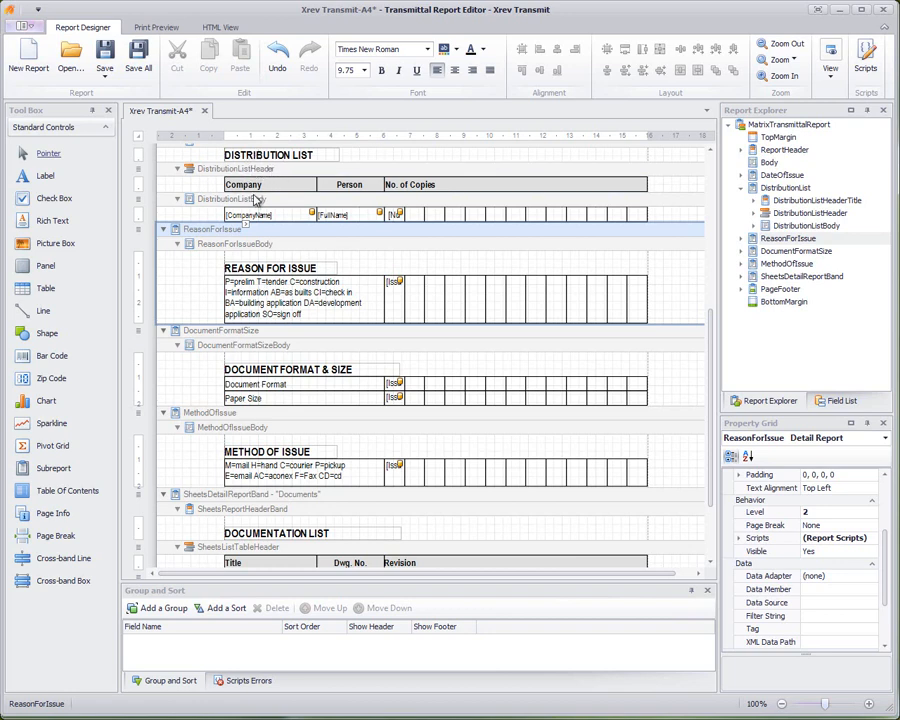
{"action": "left_click", "coordinate": [213, 335]}
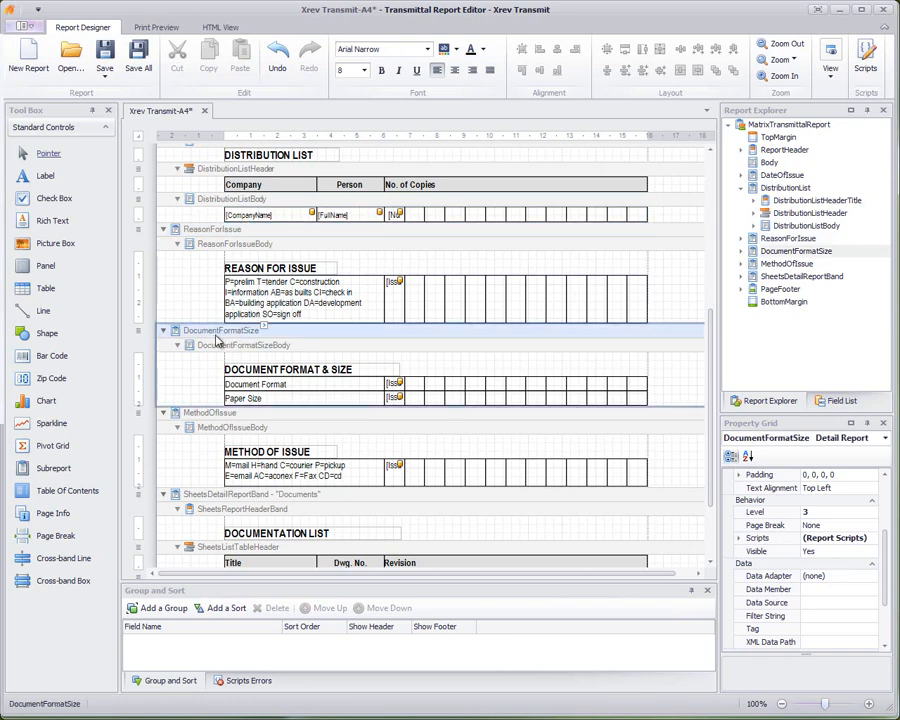
{"action": "left_click", "coordinate": [225, 414]}
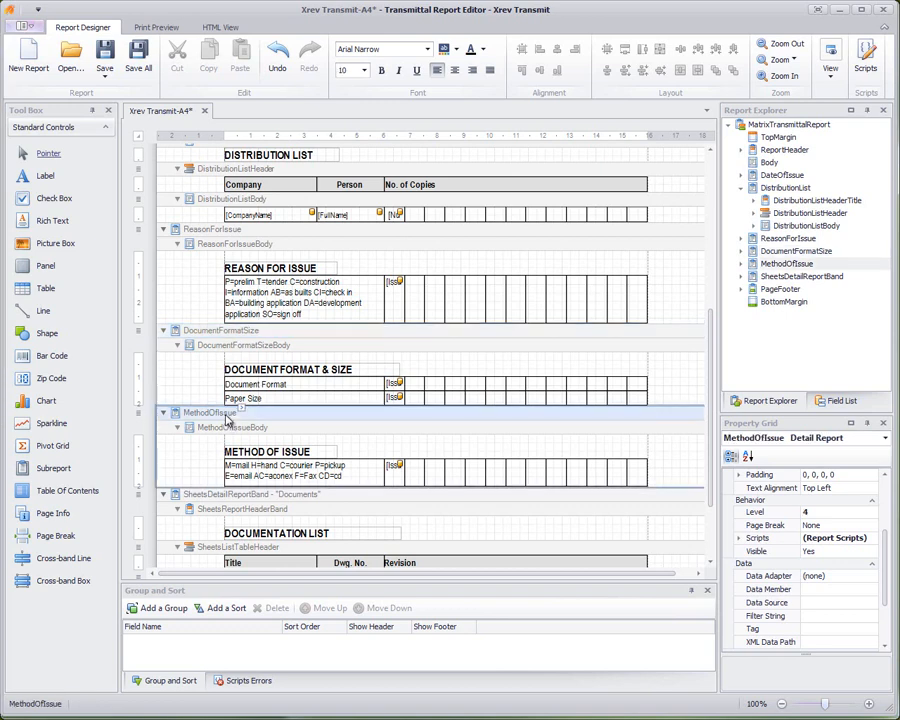
{"action": "scroll", "coordinate": [227, 420], "scroll_direction": "down", "scroll_amount": 2}
{"action": "left_click", "coordinate": [225, 395]}
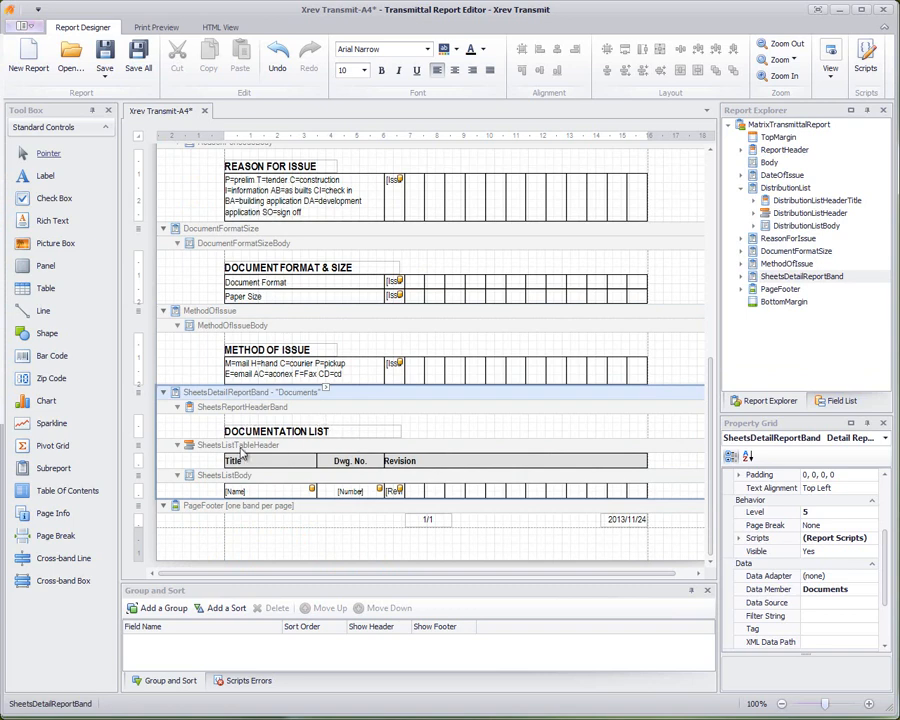
{"action": "left_click", "coordinate": [237, 514]}
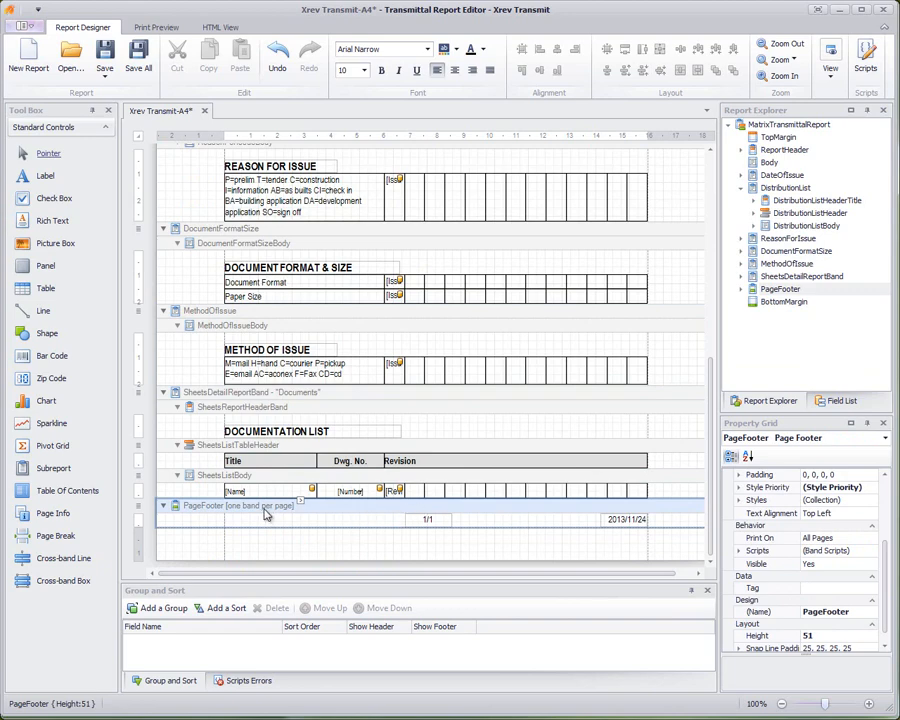
Step: View the Insert Band and Insert Detail Report options for the Body band in the report layout
{"action": "scroll", "coordinate": [498, 540], "scroll_direction": "up", "scroll_amount": 8}
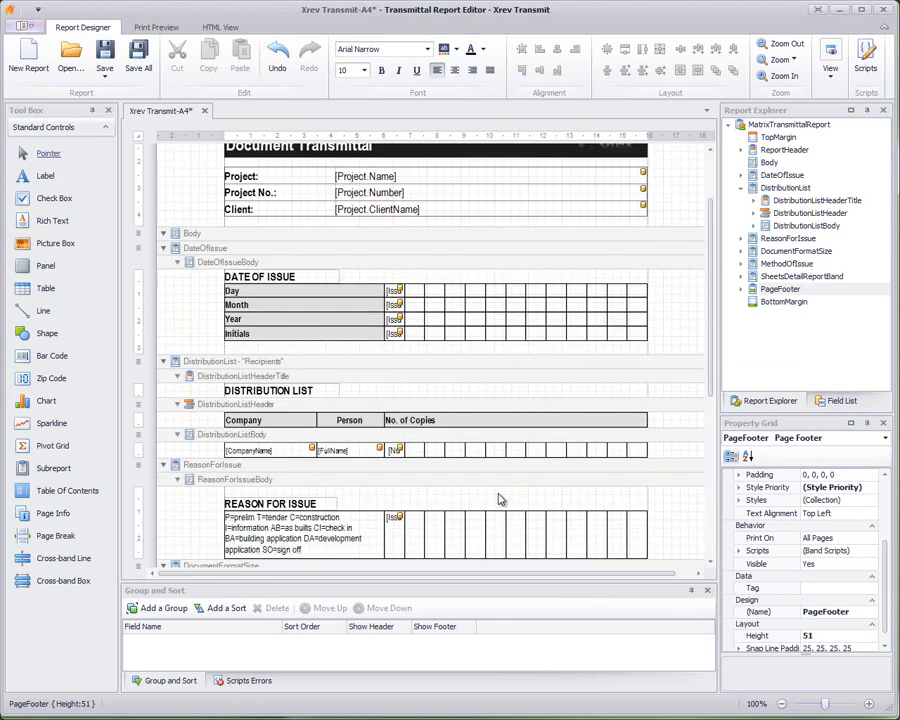
{"action": "scroll", "coordinate": [500, 498], "scroll_direction": "up", "scroll_amount": 3}
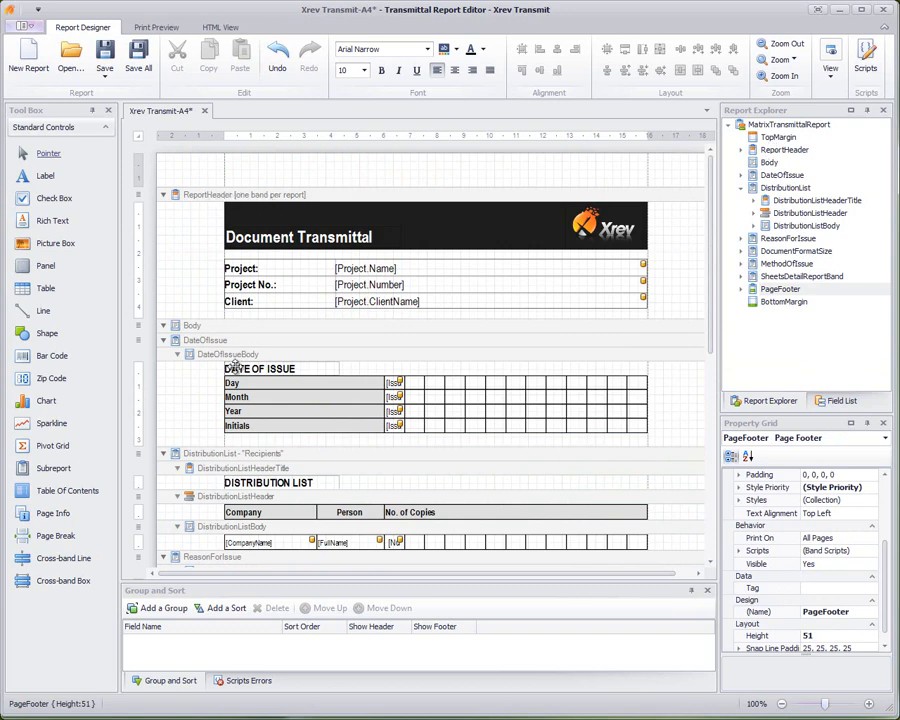
{"action": "left_click", "coordinate": [209, 332]}
{"action": "right_click", "coordinate": [210, 333]}
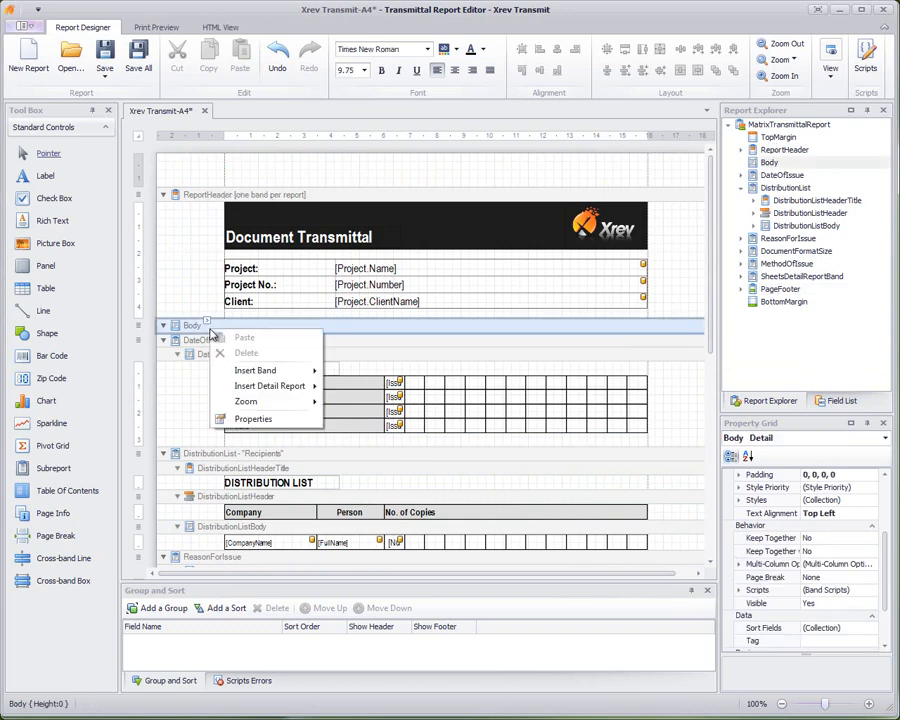
{"action": "mouse_move", "coordinate": [282, 370]}
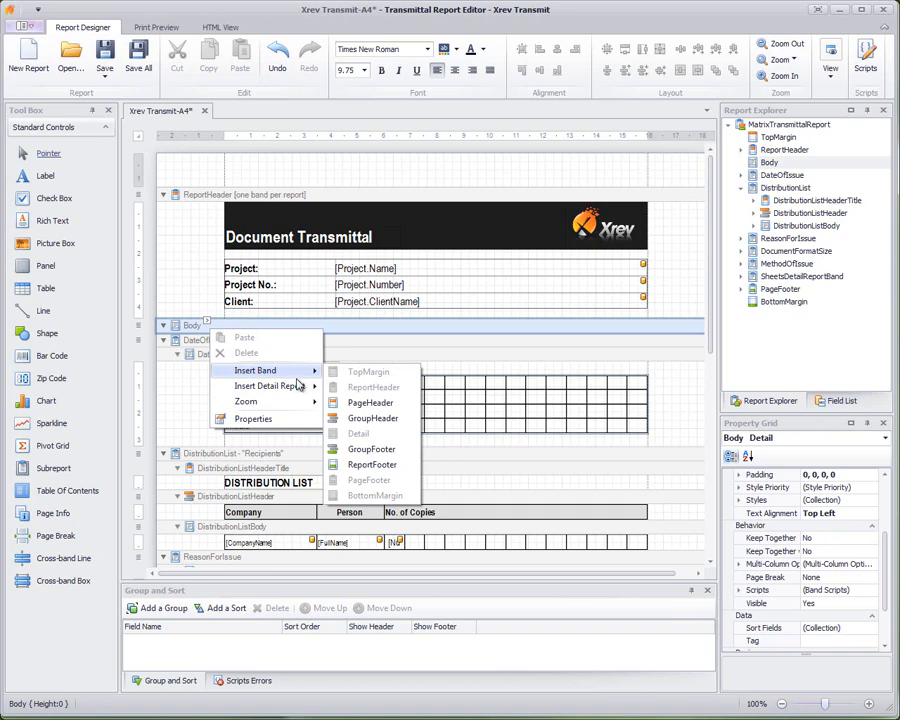
{"action": "mouse_move", "coordinate": [293, 392]}
Step: View the band insertion options for the whole MatrixTransmittalReport and the detail report options for Body in the report structure
{"action": "left_click", "coordinate": [775, 124]}
{"action": "right_click", "coordinate": [778, 126]}
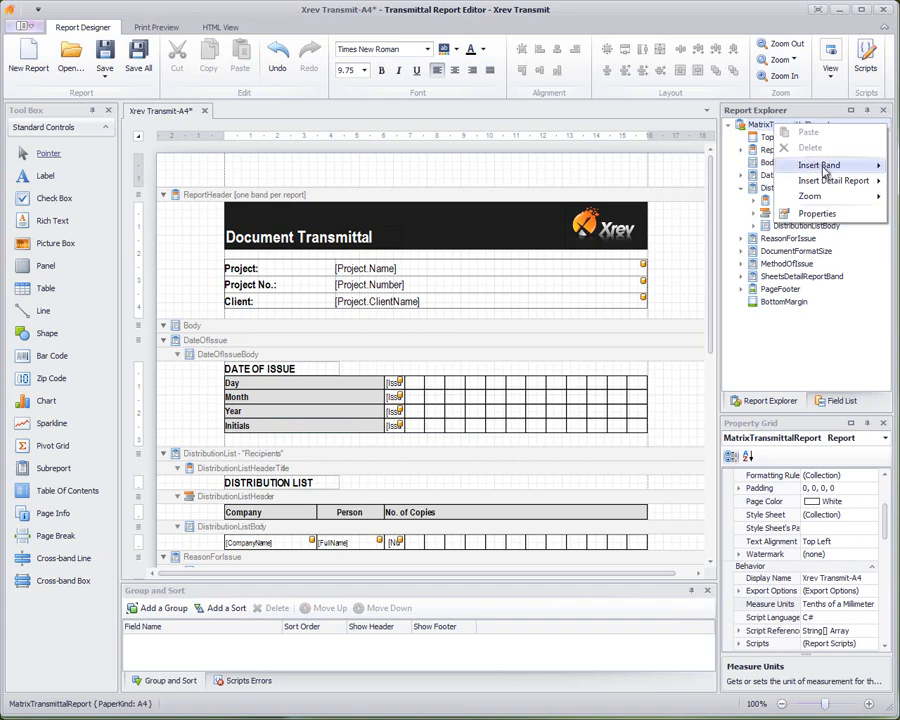
{"action": "mouse_move", "coordinate": [824, 170]}
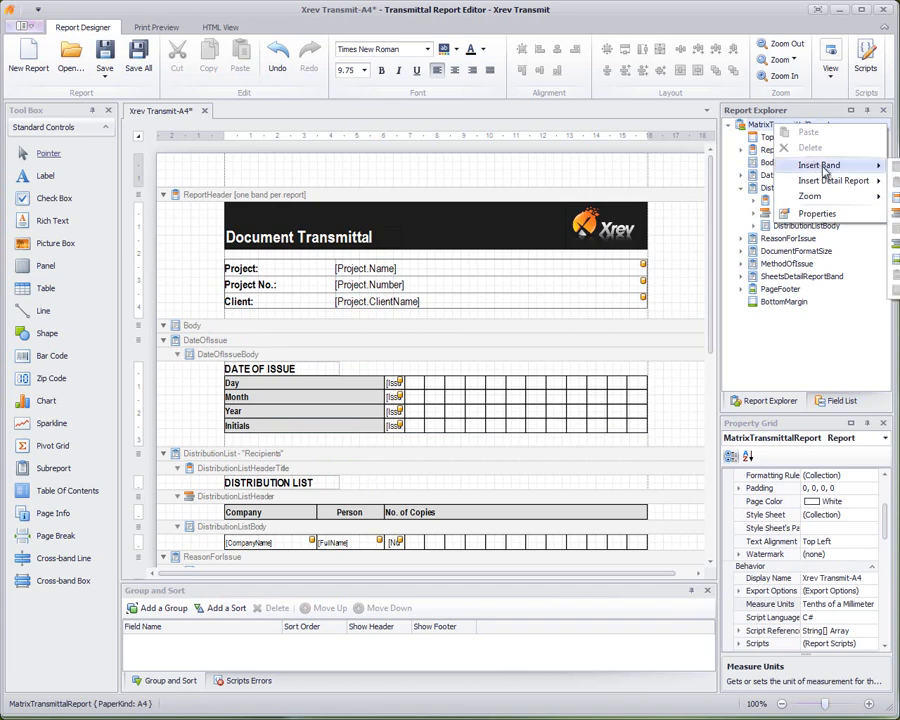
{"action": "left_click", "coordinate": [742, 188]}
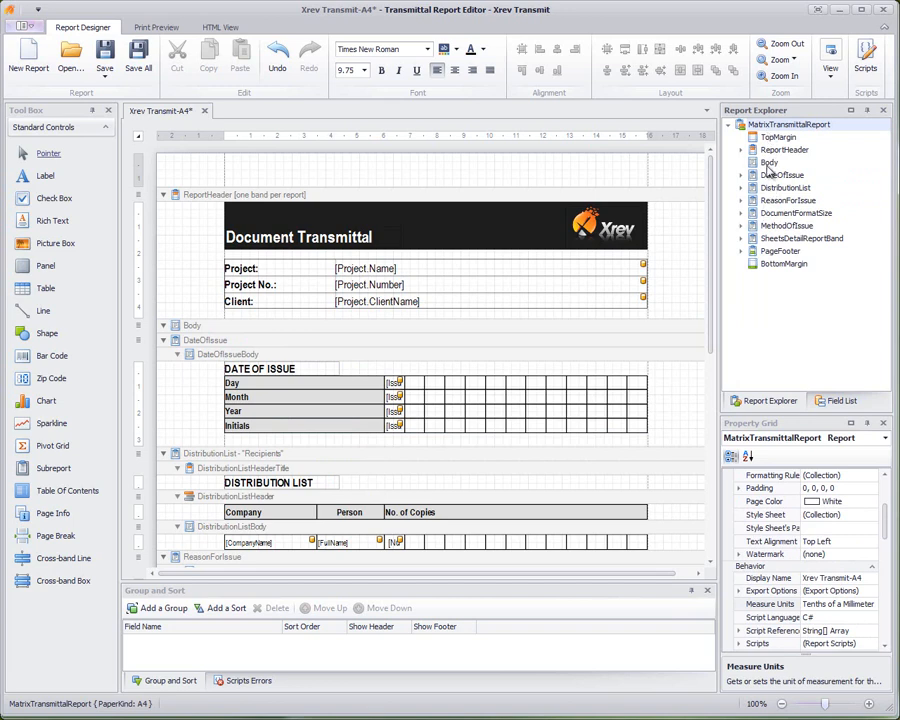
{"action": "left_click", "coordinate": [768, 163]}
{"action": "right_click", "coordinate": [769, 164]}
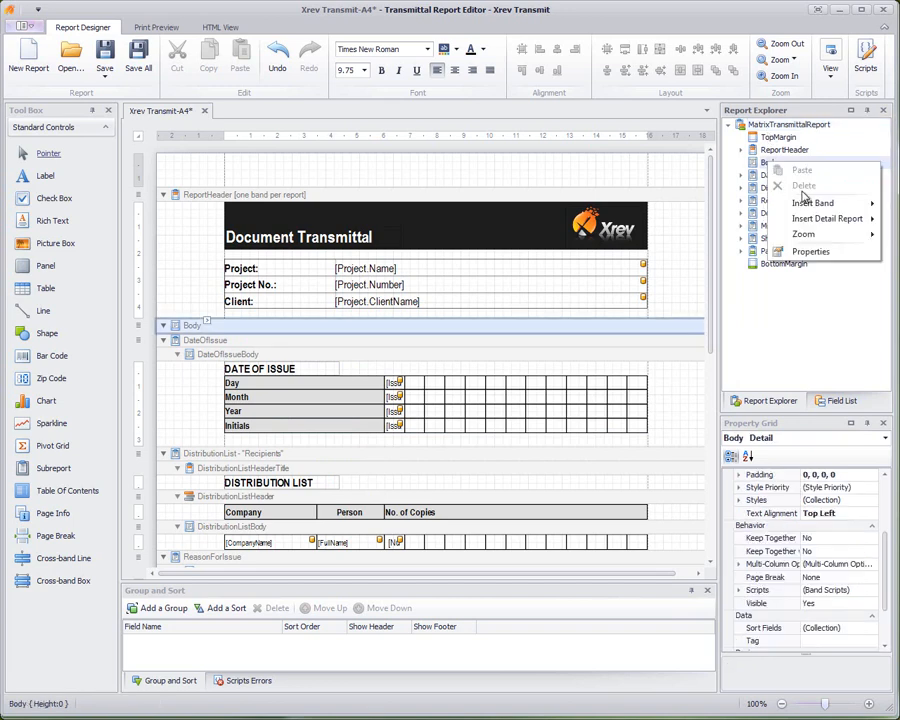
{"action": "mouse_move", "coordinate": [822, 227]}
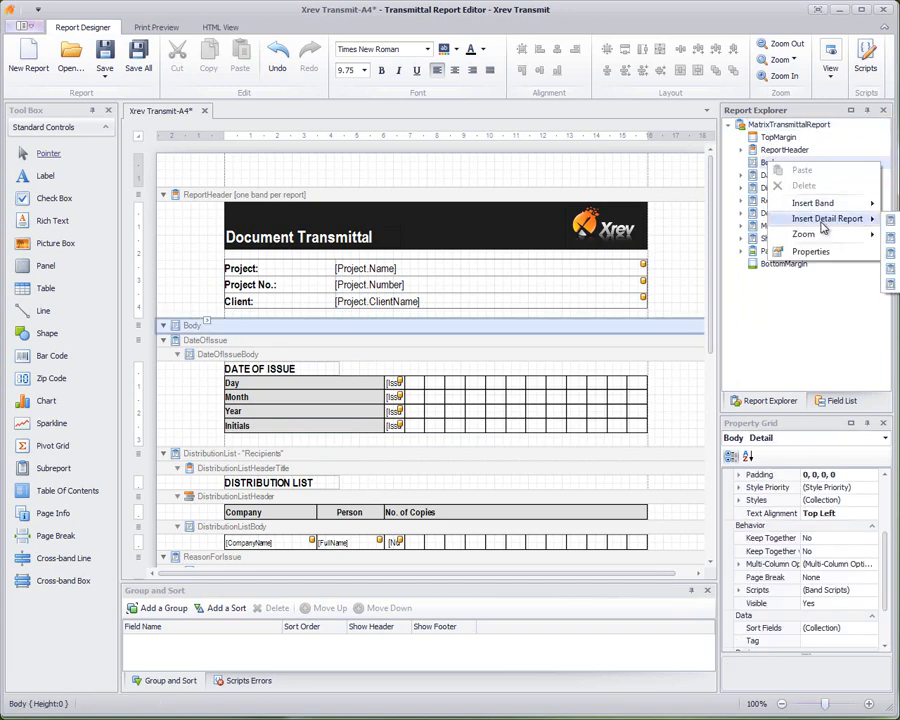
{"action": "left_click", "coordinate": [775, 352]}
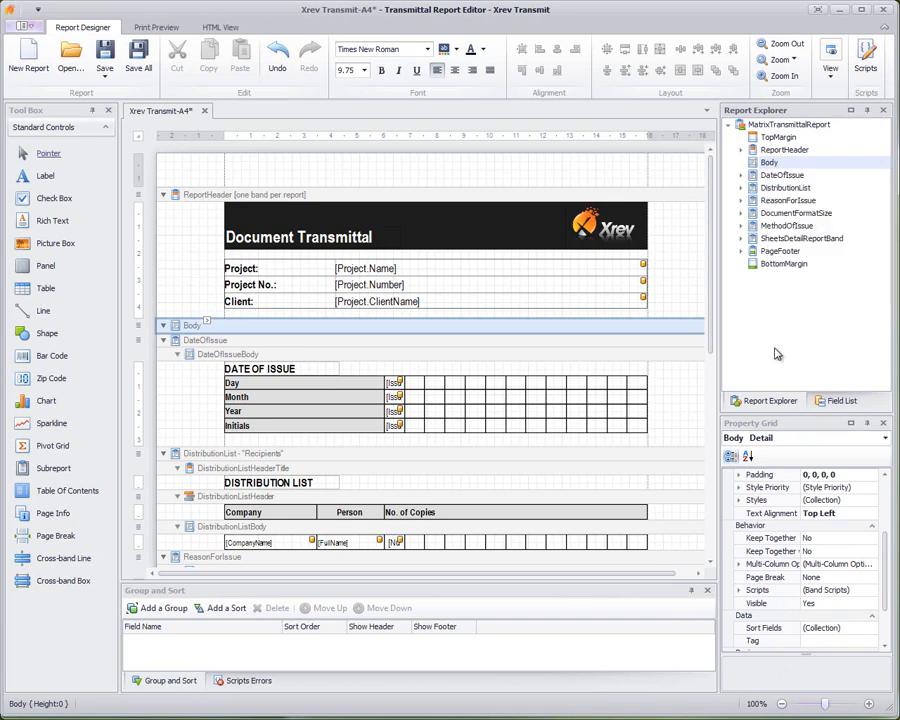
Step: Insert a new detail report into MatrixTransmittalReport and show the Detail band it contains
{"action": "right_click", "coordinate": [773, 128]}
{"action": "mouse_move", "coordinate": [833, 173]}
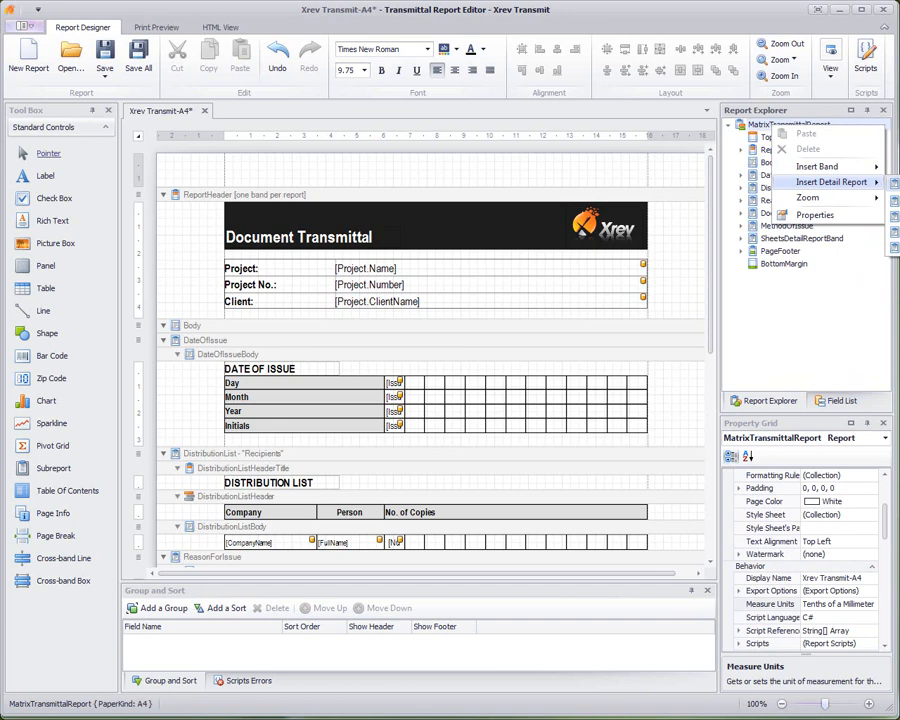
{"action": "left_click", "coordinate": [894, 183]}
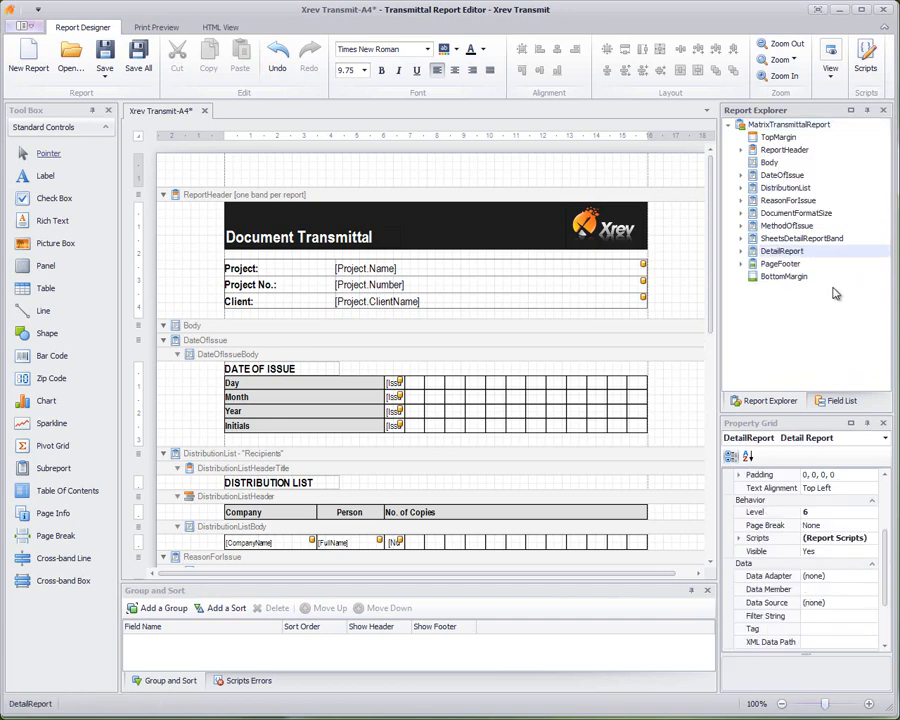
{"action": "left_click", "coordinate": [741, 251]}
{"action": "left_click", "coordinate": [782, 264]}
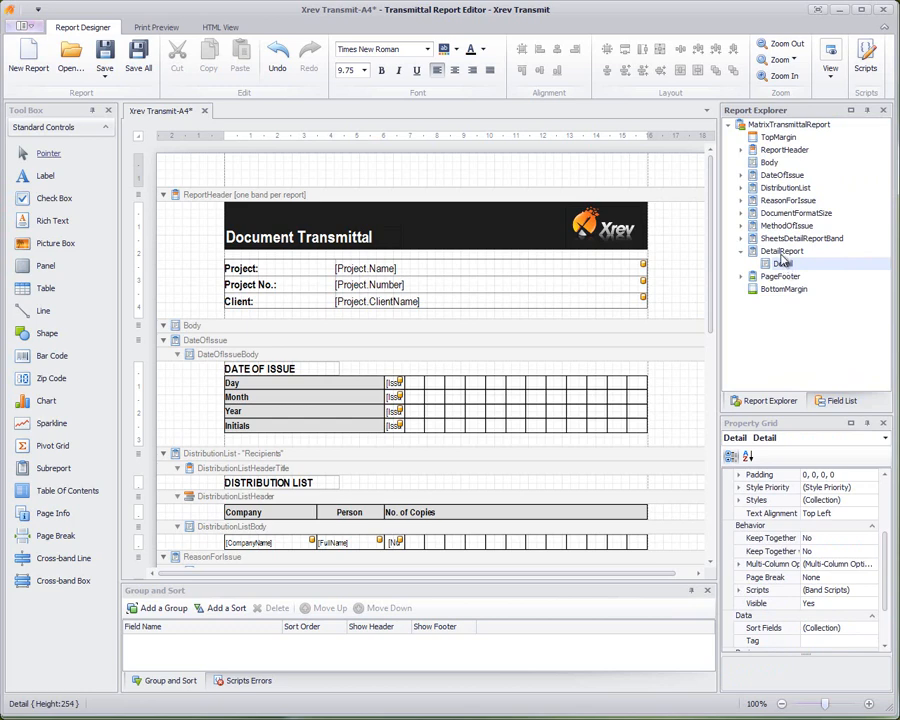
Step: Insert a group header band into the new detail report and compare it with the Detail band
{"action": "left_click", "coordinate": [781, 253]}
{"action": "right_click", "coordinate": [782, 255]}
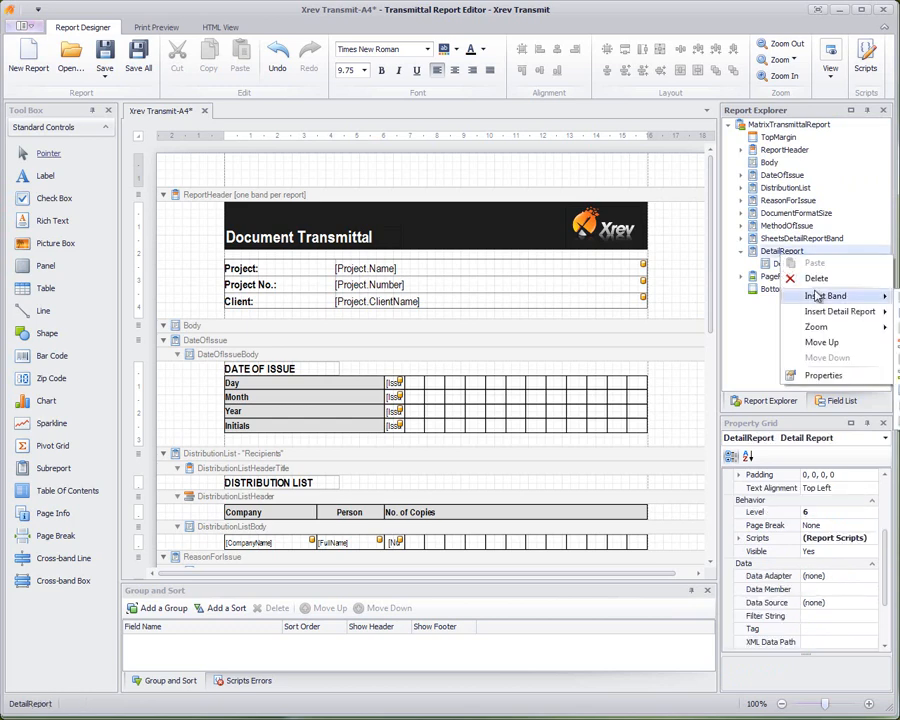
{"action": "left_click", "coordinate": [895, 296]}
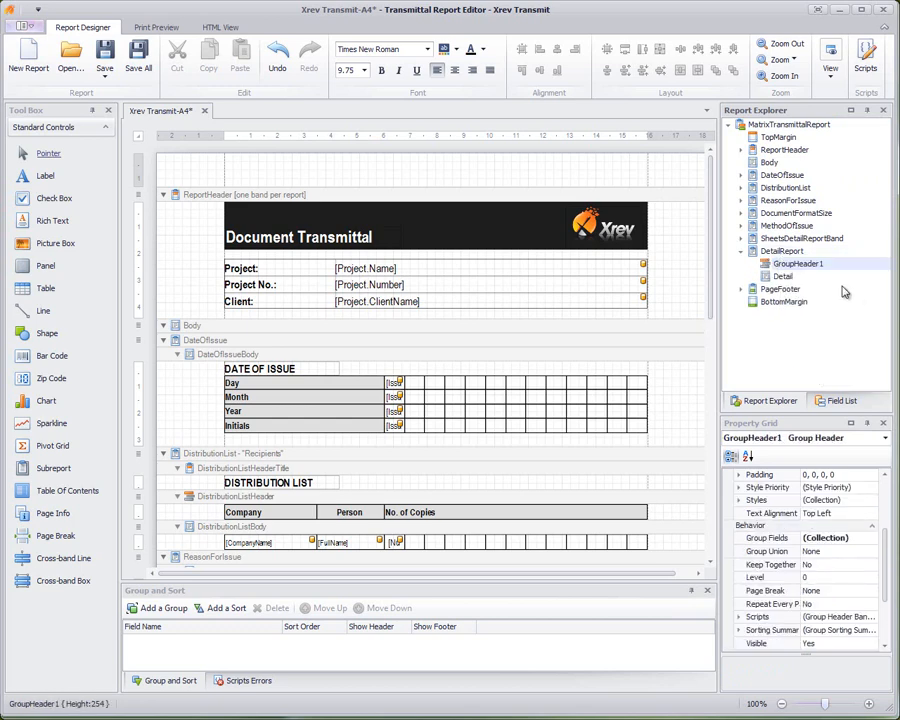
{"action": "left_click", "coordinate": [784, 275]}
{"action": "left_click", "coordinate": [784, 263]}
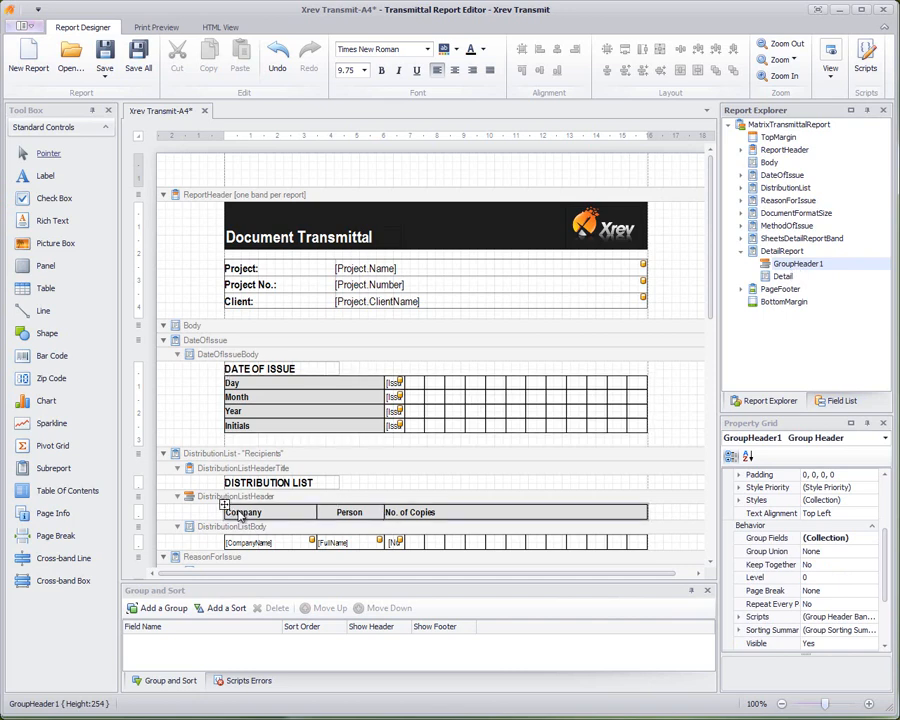
Step: Insert a report header band into the new detail report and review its group header and Detail bands
{"action": "left_click", "coordinate": [781, 253]}
{"action": "right_click", "coordinate": [781, 256]}
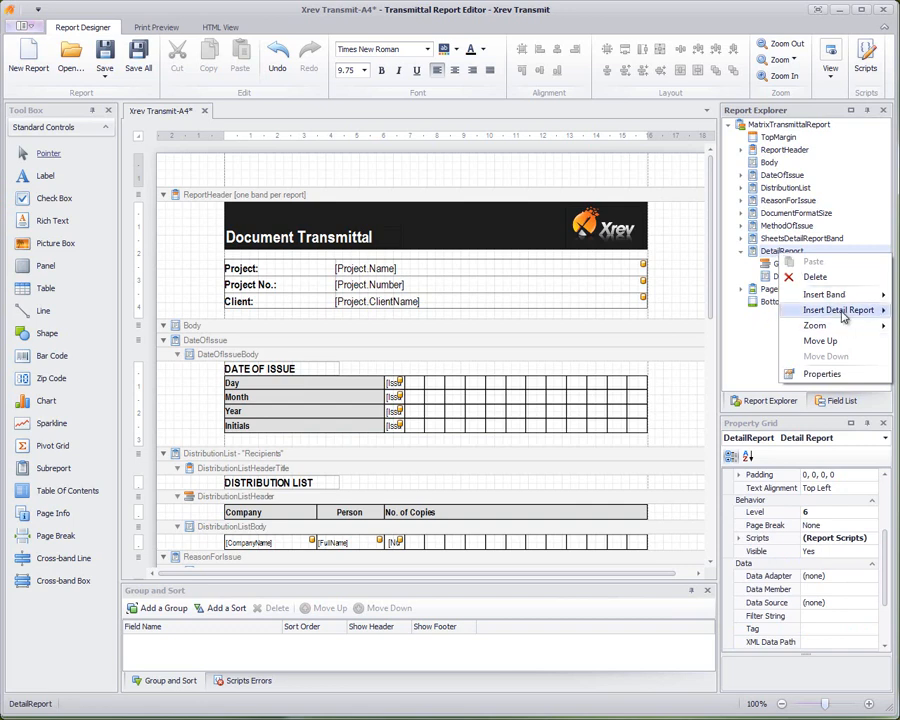
{"action": "mouse_move", "coordinate": [843, 316]}
{"action": "mouse_move", "coordinate": [840, 294]}
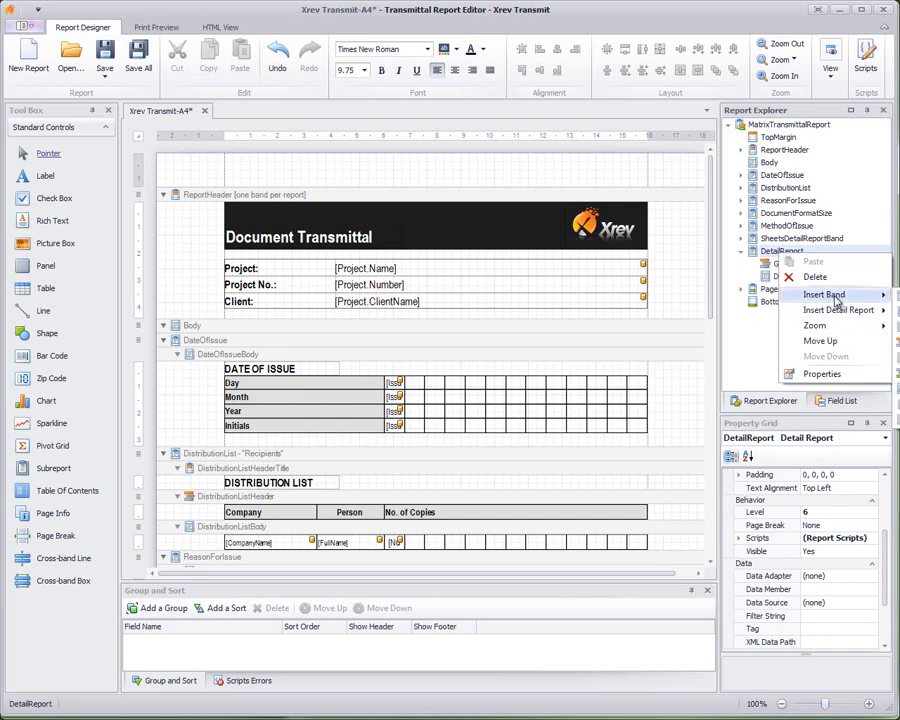
{"action": "left_click", "coordinate": [896, 296]}
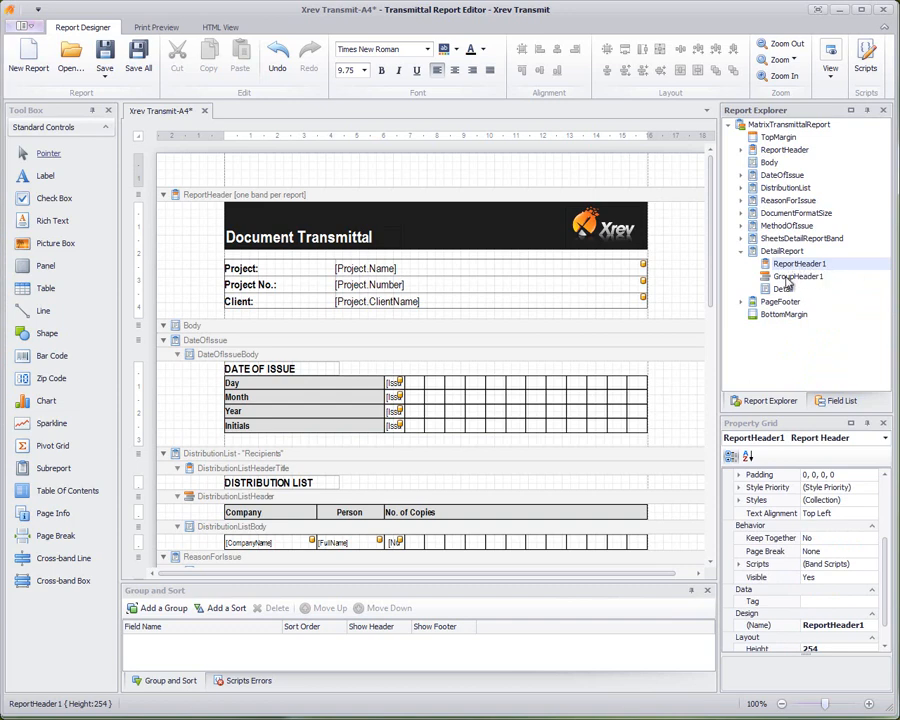
{"action": "left_click", "coordinate": [786, 277]}
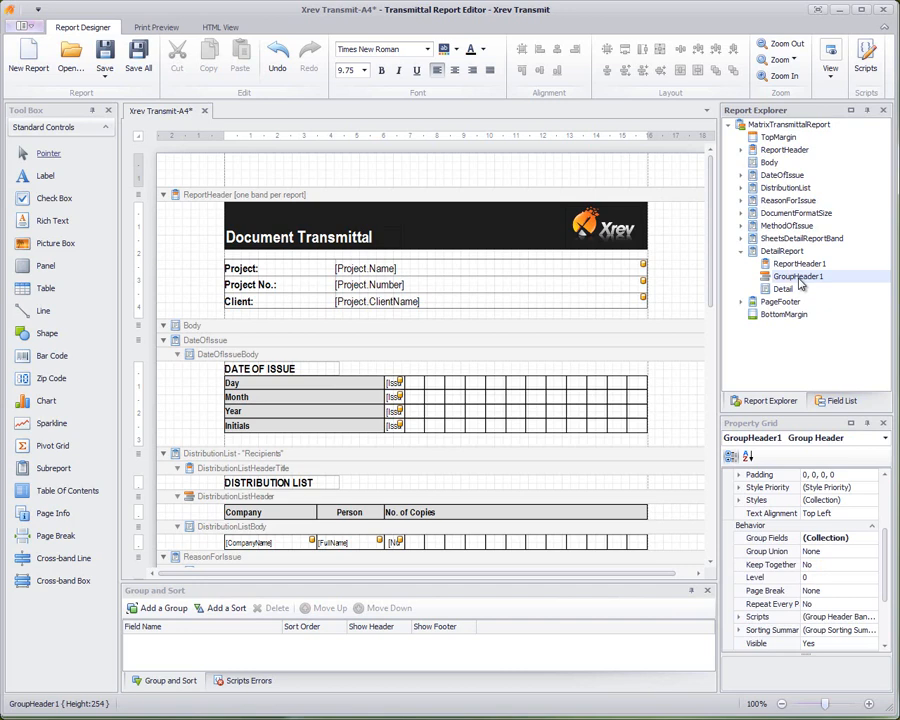
{"action": "left_click", "coordinate": [789, 289]}
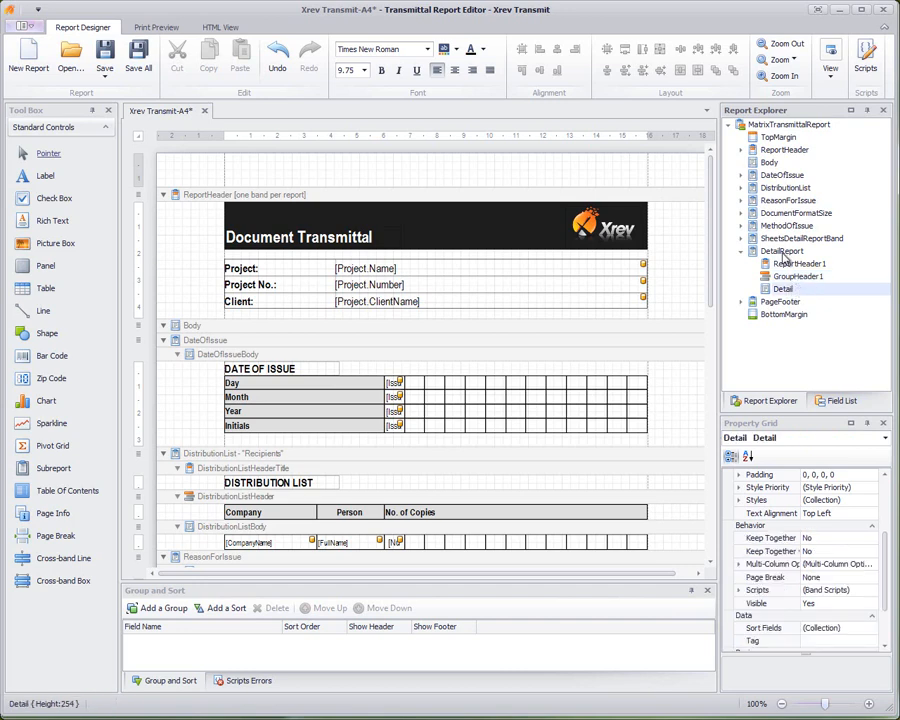
Step: Look over the new detail report and the Detail task options of the Body band
{"action": "left_click", "coordinate": [783, 252]}
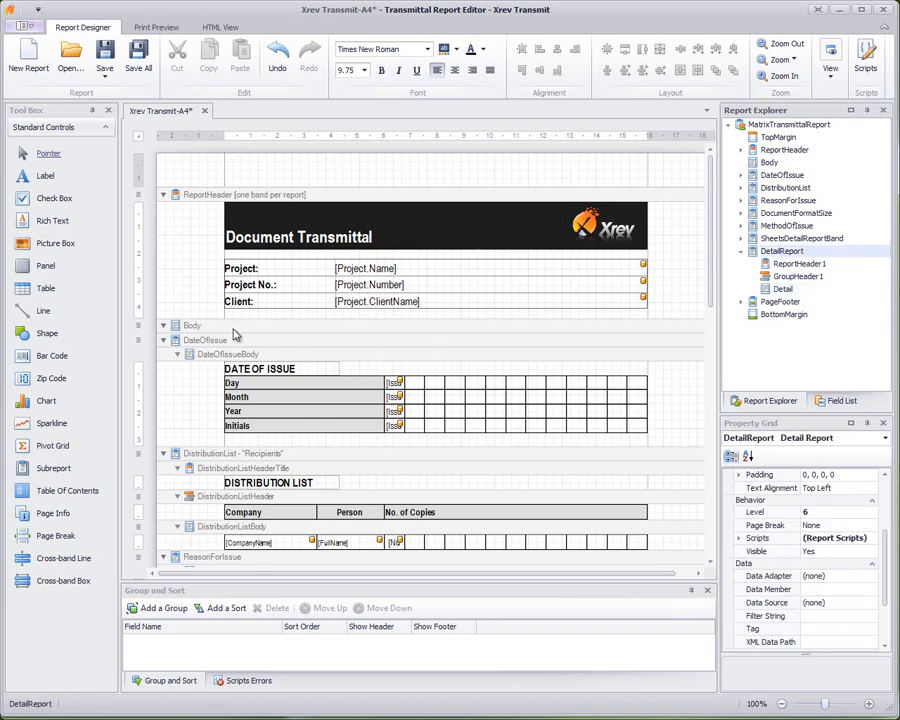
{"action": "left_click", "coordinate": [192, 327]}
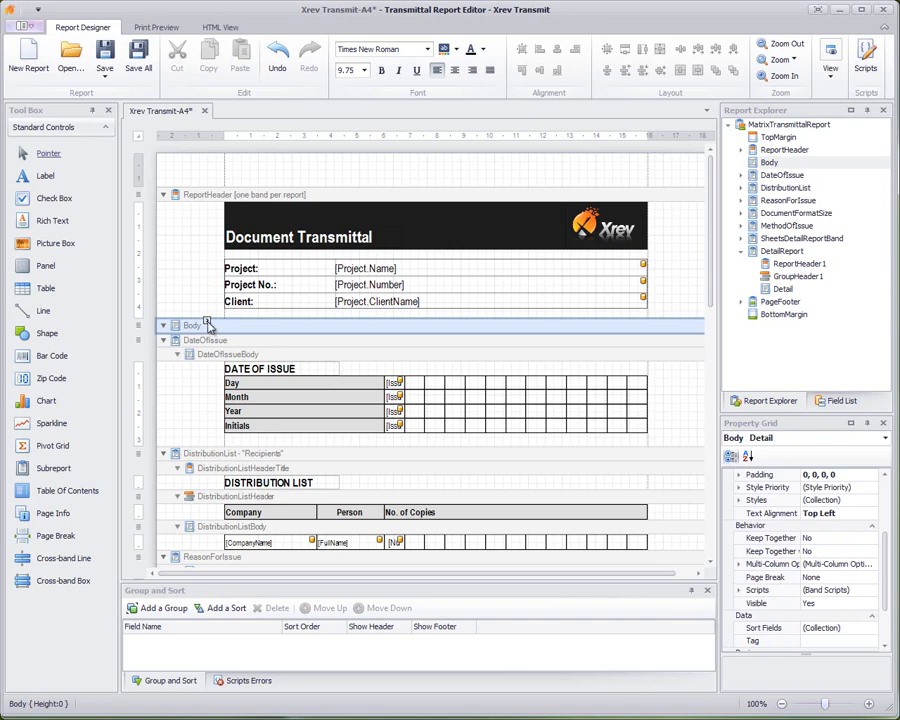
{"action": "left_click", "coordinate": [207, 323]}
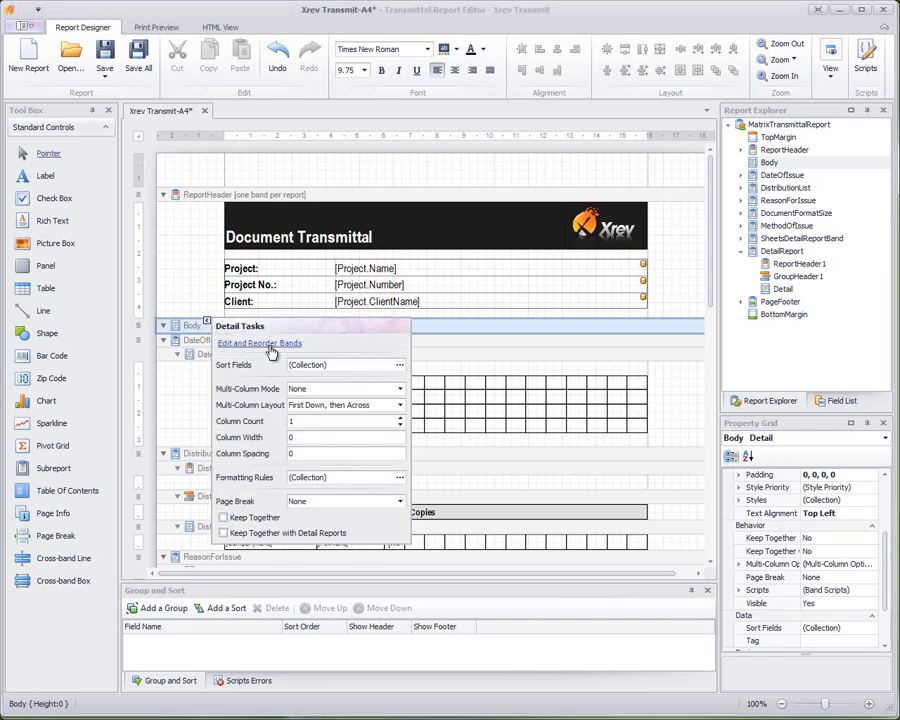
{"action": "left_click", "coordinate": [190, 285]}
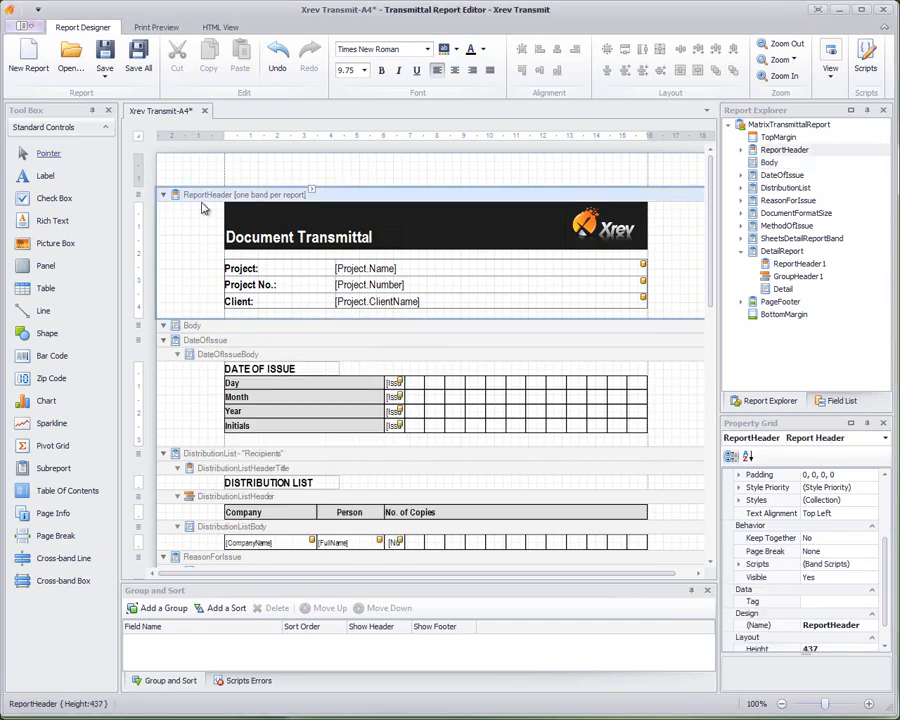
Step: Remove the new DetailReport from MatrixTransmittalReport using the Edit and Reorder Bands dialog
{"action": "left_click", "coordinate": [139, 142]}
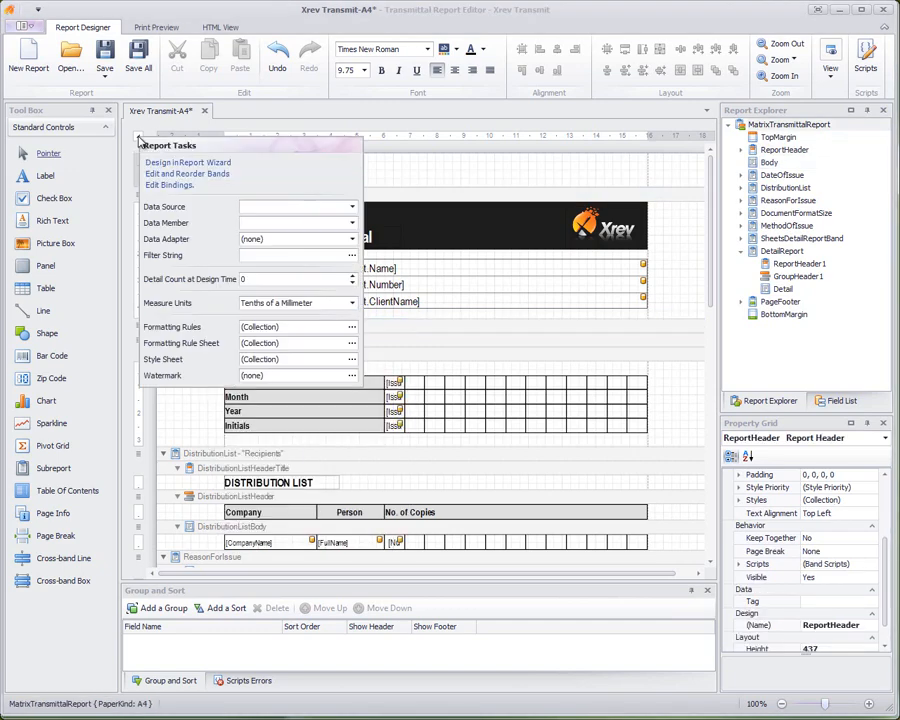
{"action": "left_click", "coordinate": [195, 175]}
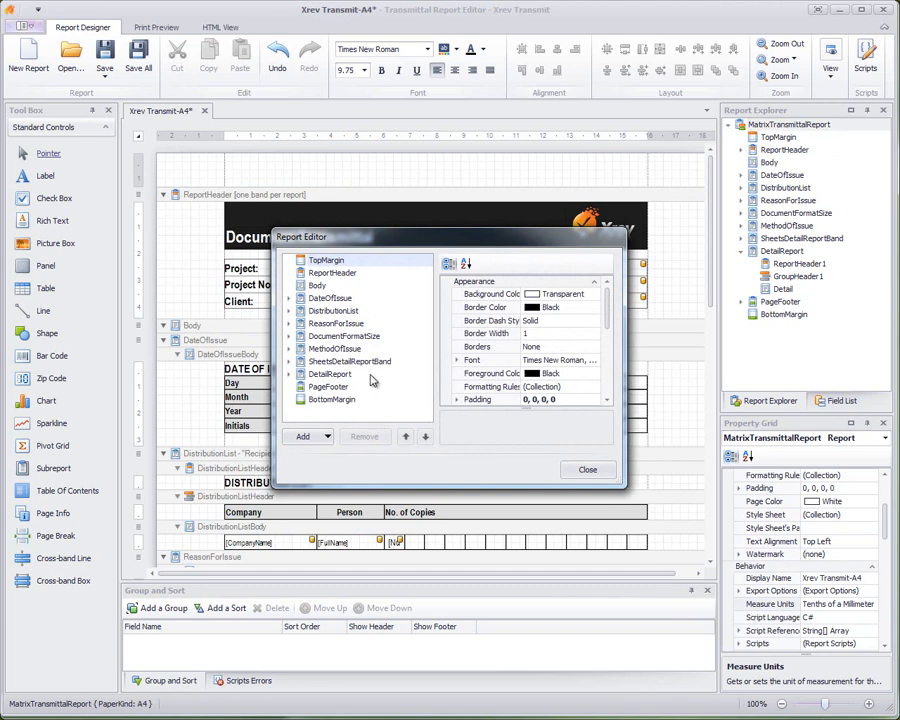
{"action": "left_click", "coordinate": [332, 378]}
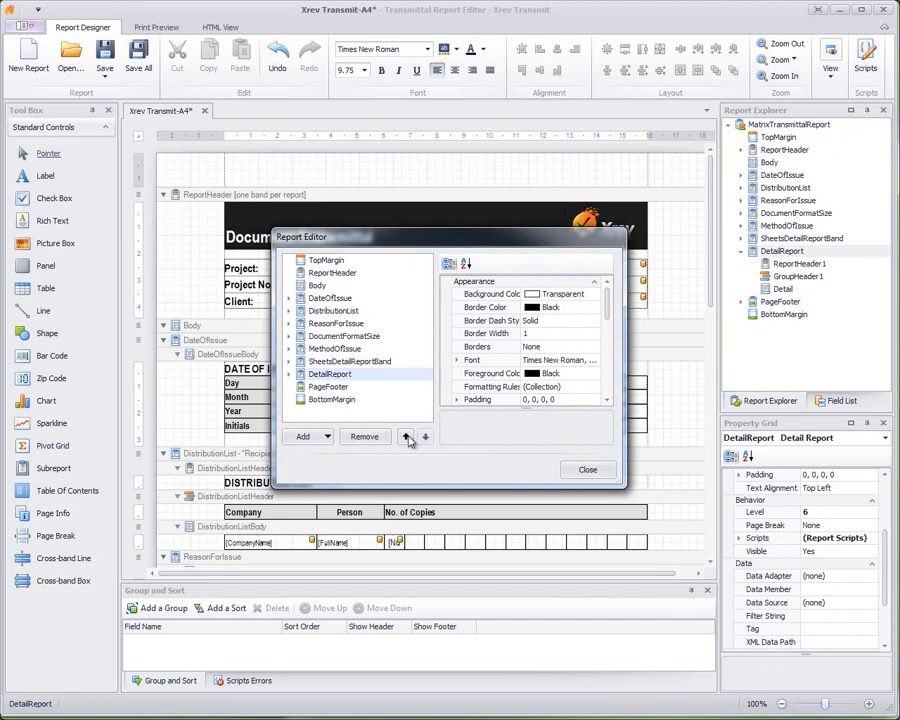
{"action": "left_click", "coordinate": [364, 436]}
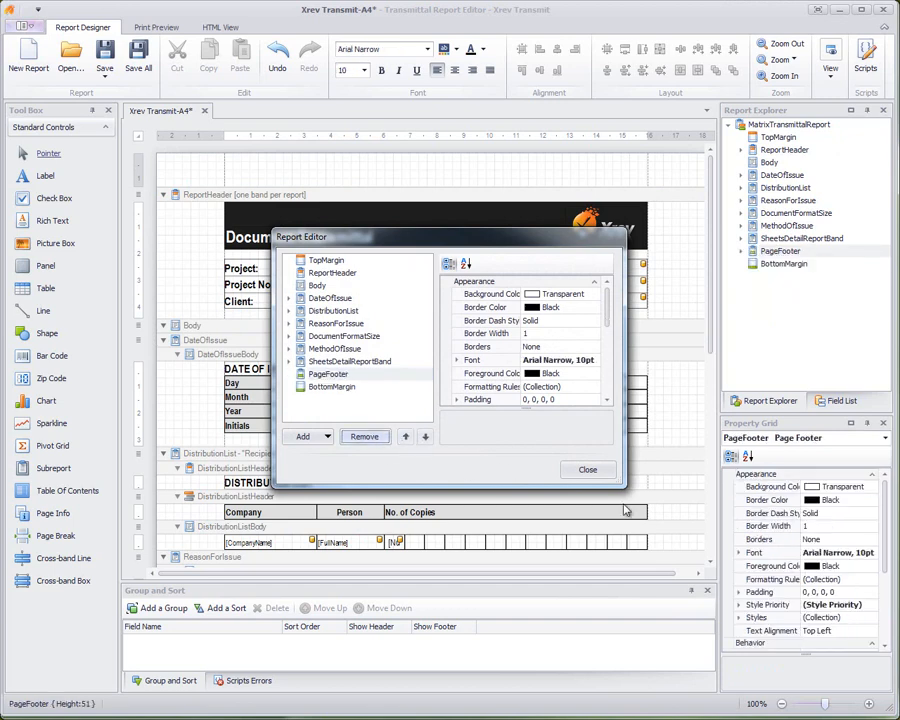
{"action": "left_click", "coordinate": [597, 472]}
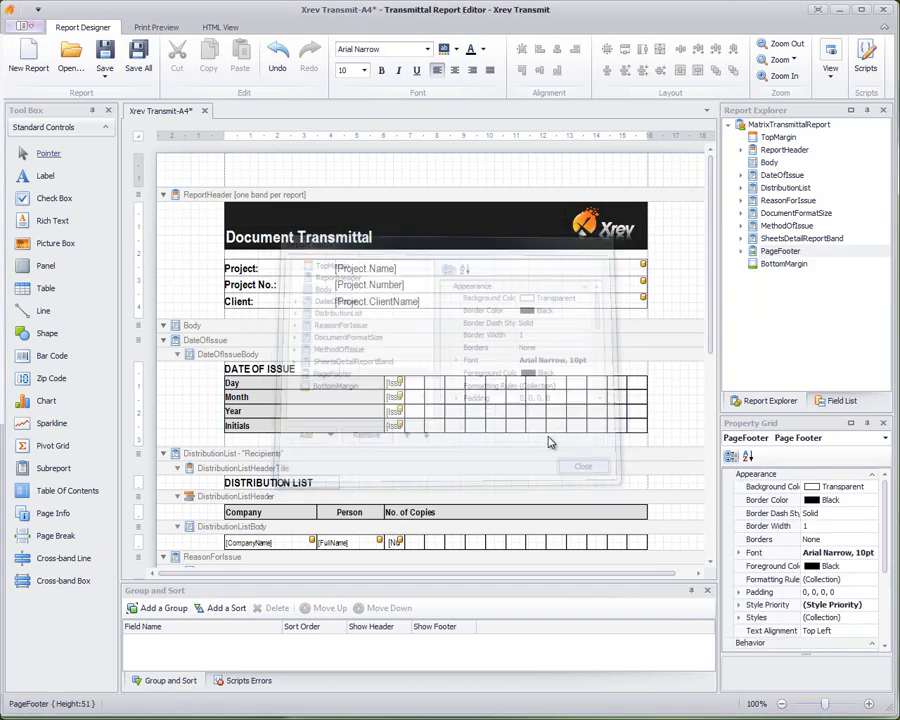
{"action": "left_click", "coordinate": [689, 248]}
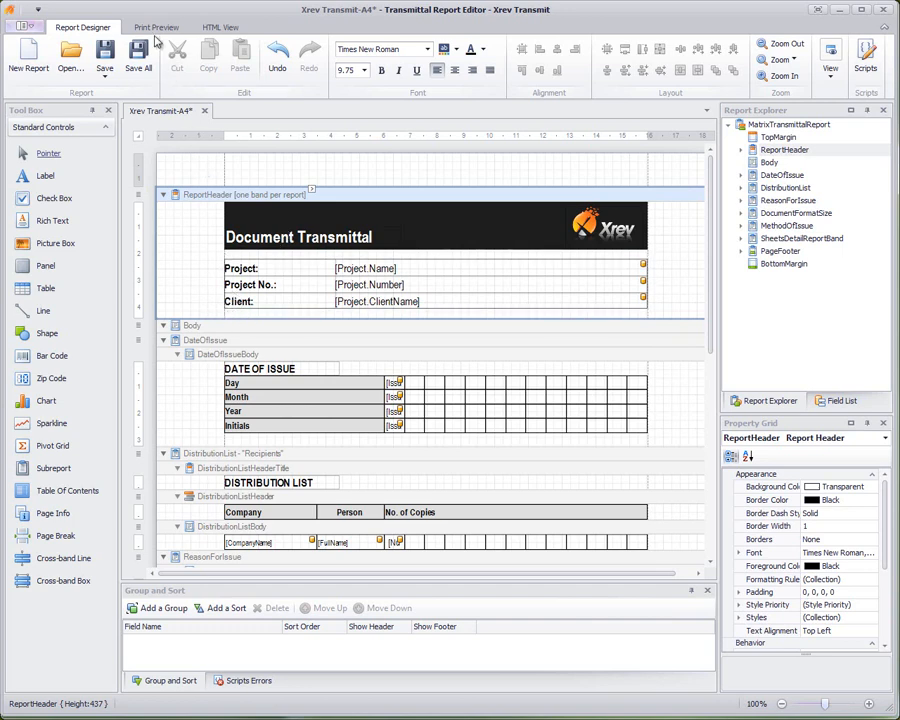
Step: Try different heights for the ReportHeader band, ending at about 582, and check the effect of stretching it in the print preview
{"action": "left_click", "coordinate": [155, 28]}
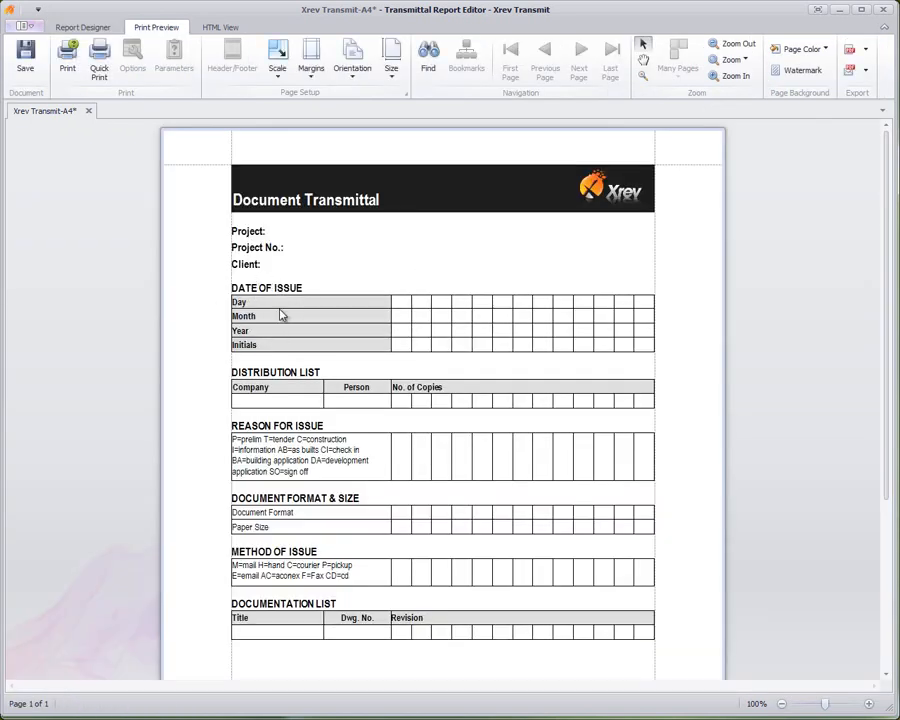
{"action": "left_click", "coordinate": [85, 27]}
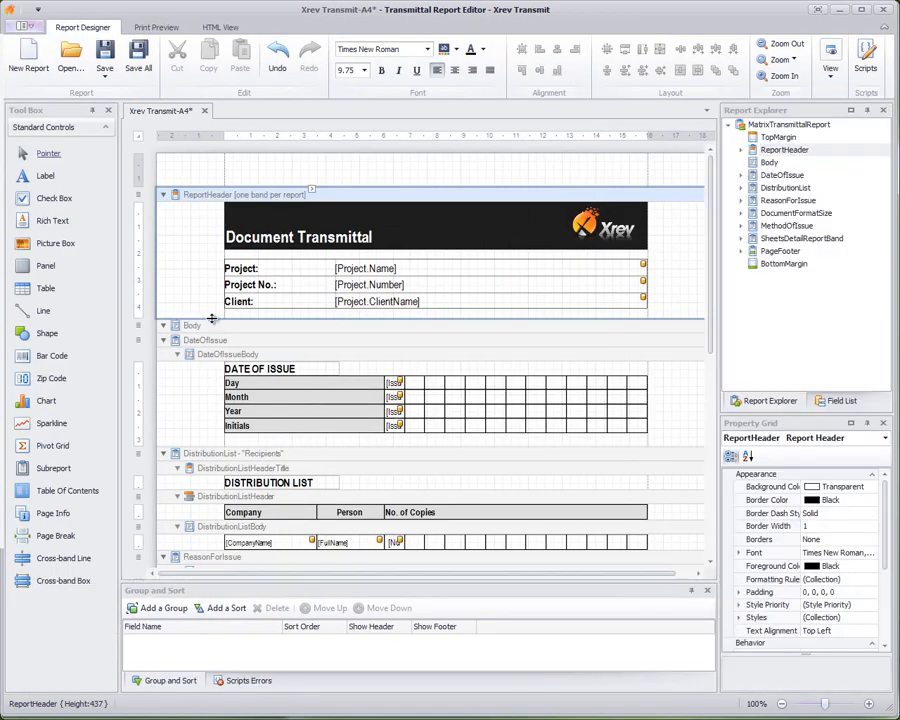
{"action": "left_click_drag", "start_coordinate": [212, 319], "coordinate": [224, 419]}
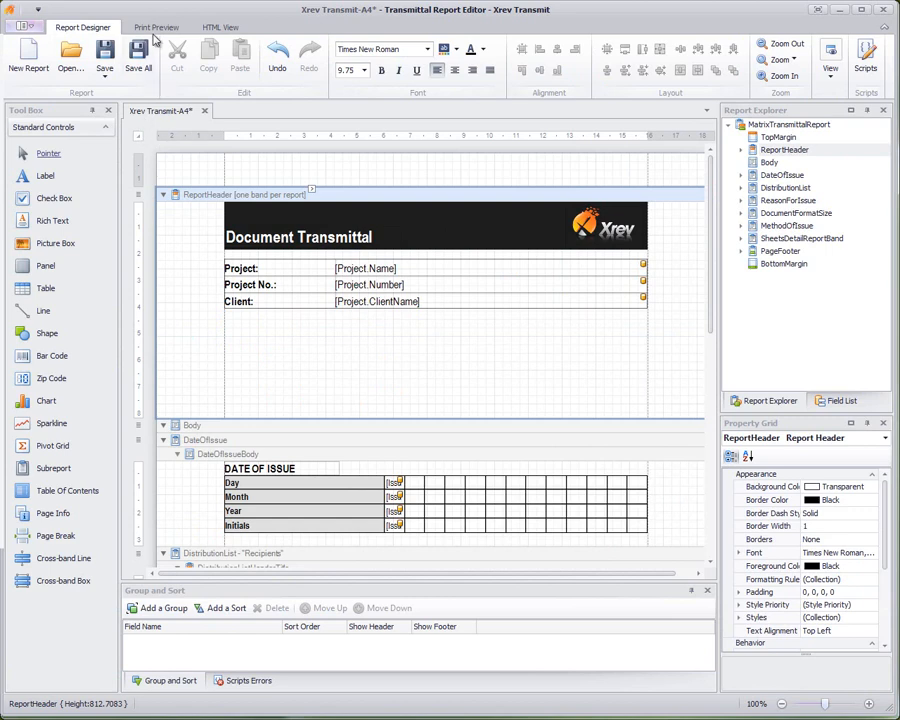
{"action": "left_click", "coordinate": [153, 28]}
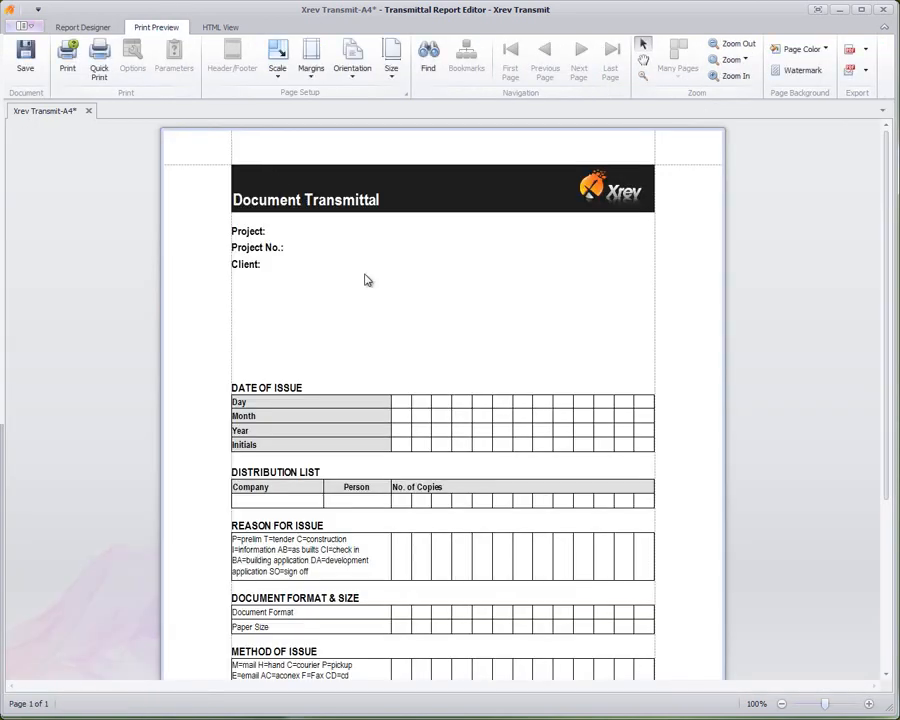
{"action": "left_click", "coordinate": [83, 27]}
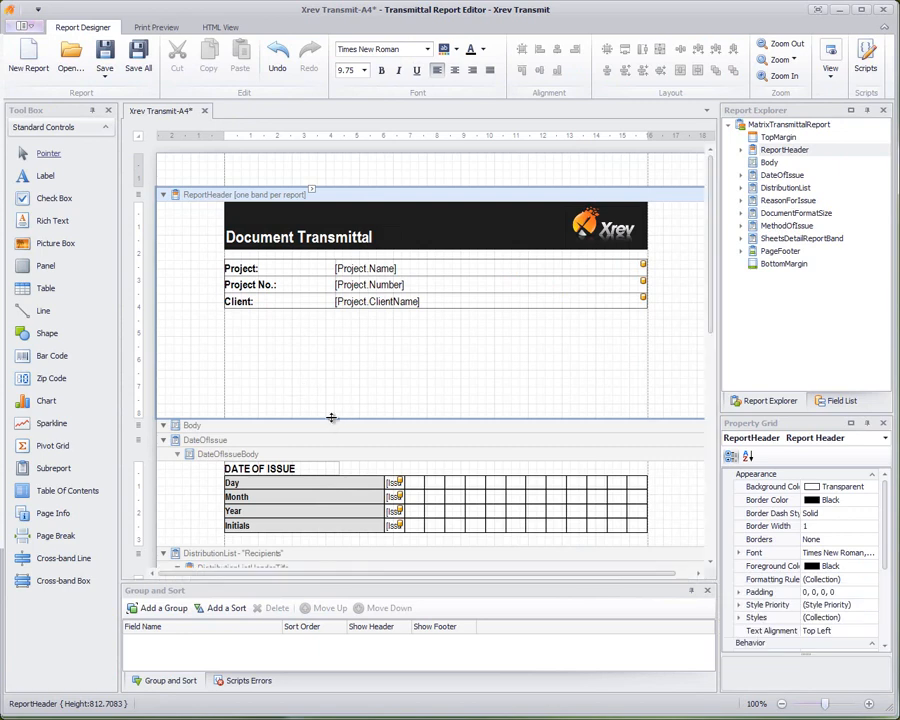
{"action": "left_click_drag", "start_coordinate": [331, 417], "coordinate": [356, 309]}
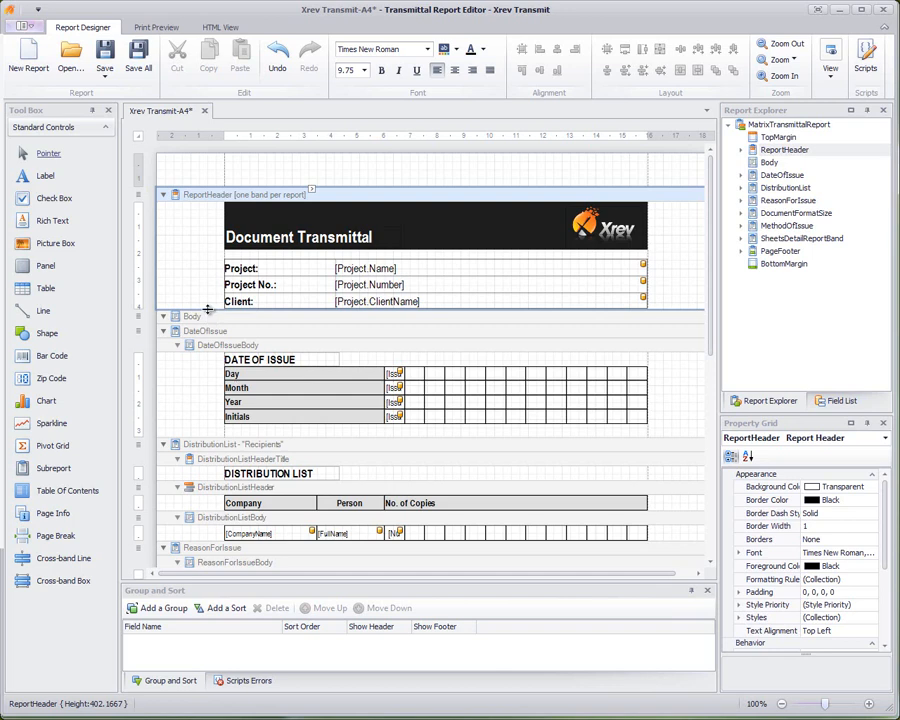
{"action": "left_click_drag", "start_coordinate": [208, 310], "coordinate": [246, 358]}
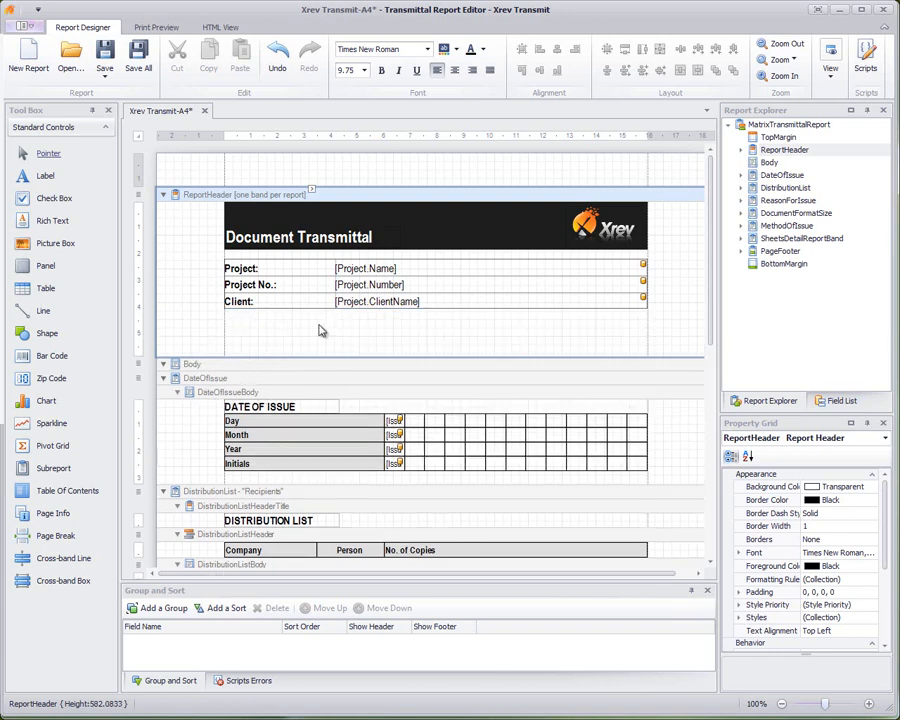
Step: Change the "Client:" label in the project information table to "Address:"
{"action": "double_click", "coordinate": [253, 304]}
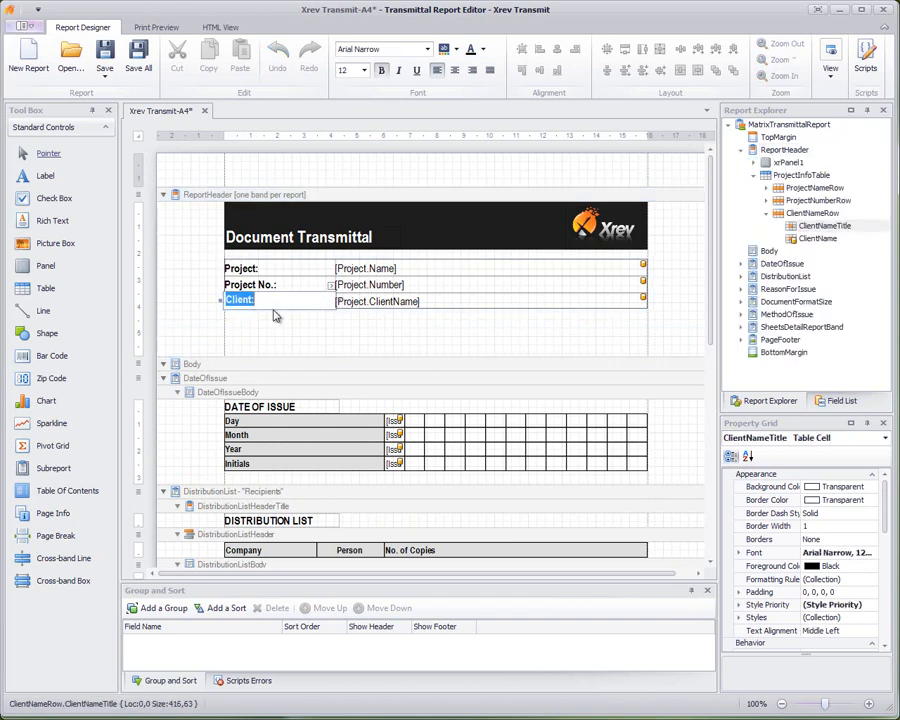
{"action": "type", "text": "Address:"}
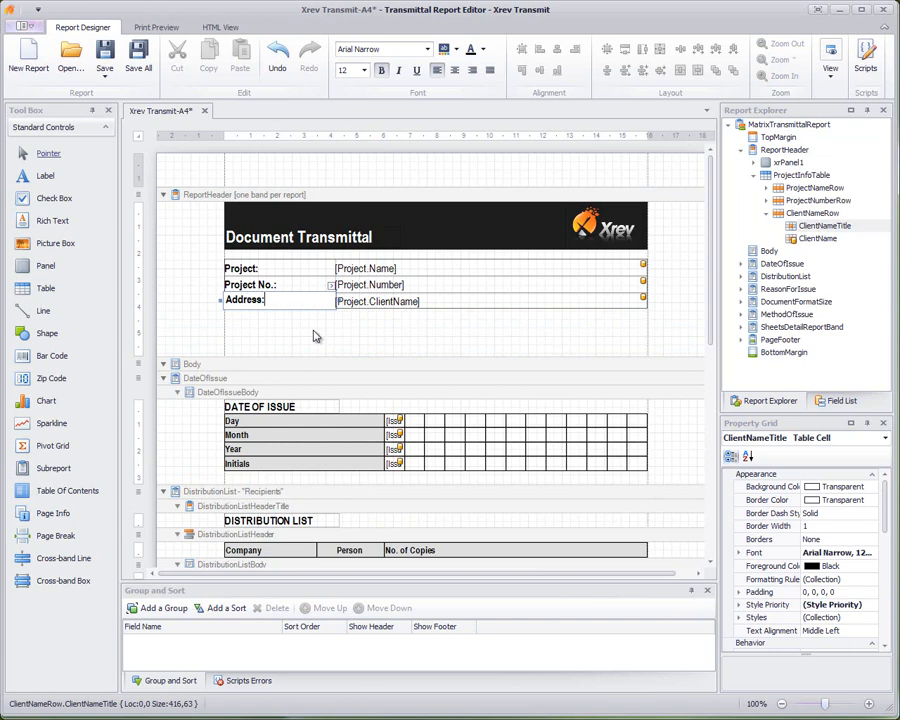
{"action": "left_click", "coordinate": [414, 331]}
Step: View the table cell task options and data binding of the value cell beside the "Address:" label
{"action": "left_click", "coordinate": [398, 305]}
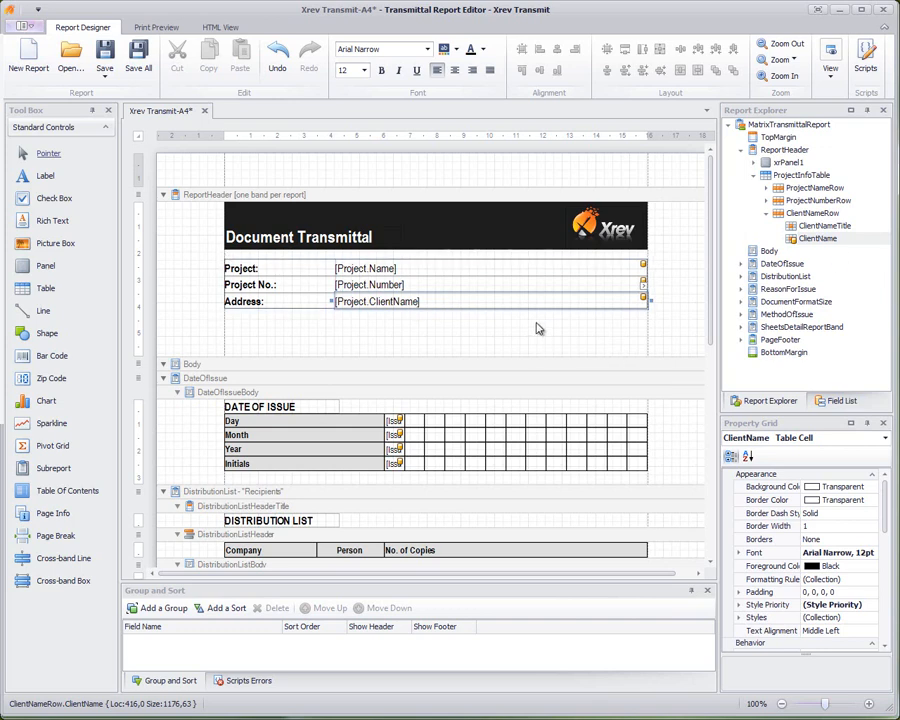
{"action": "left_click", "coordinate": [643, 296]}
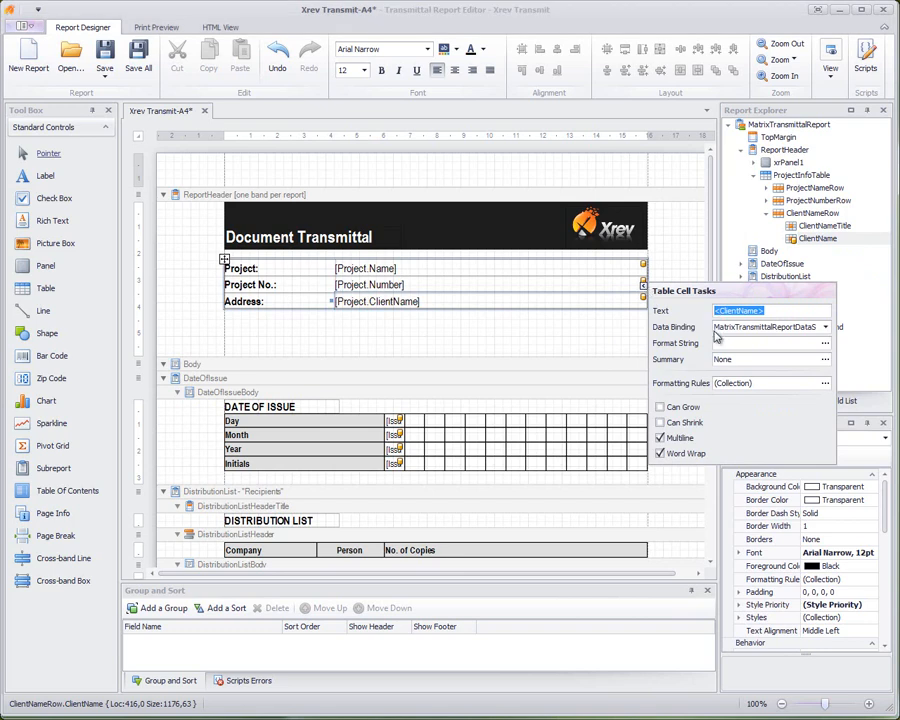
{"action": "left_click", "coordinate": [510, 325]}
Step: Bind the value cell beside the "Address:" label to the Address field of the Project data set
{"action": "left_click", "coordinate": [838, 401]}
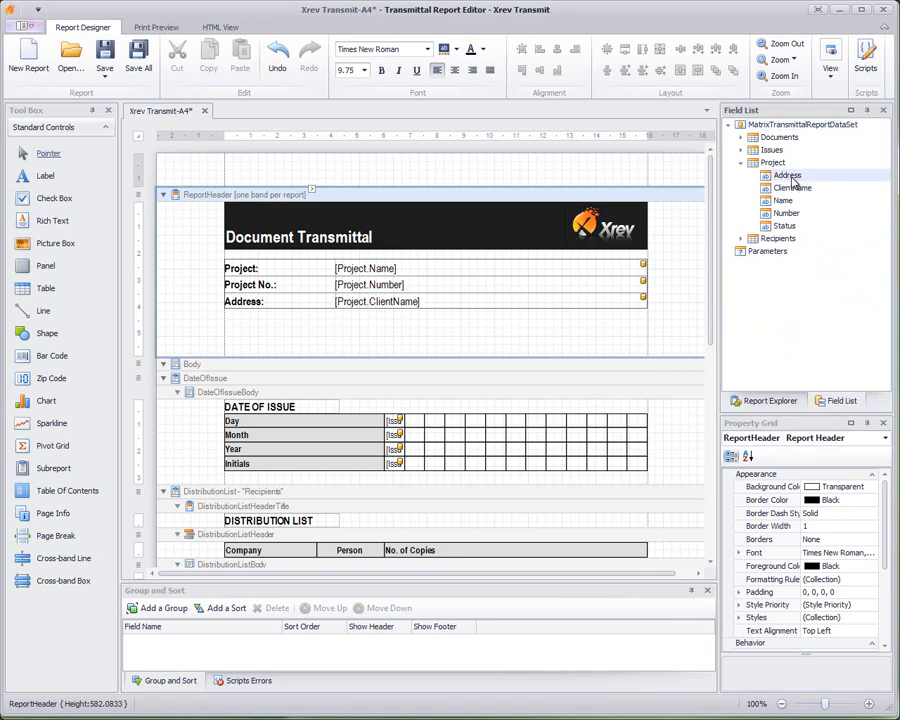
{"action": "left_click_drag", "start_coordinate": [787, 176], "coordinate": [396, 305]}
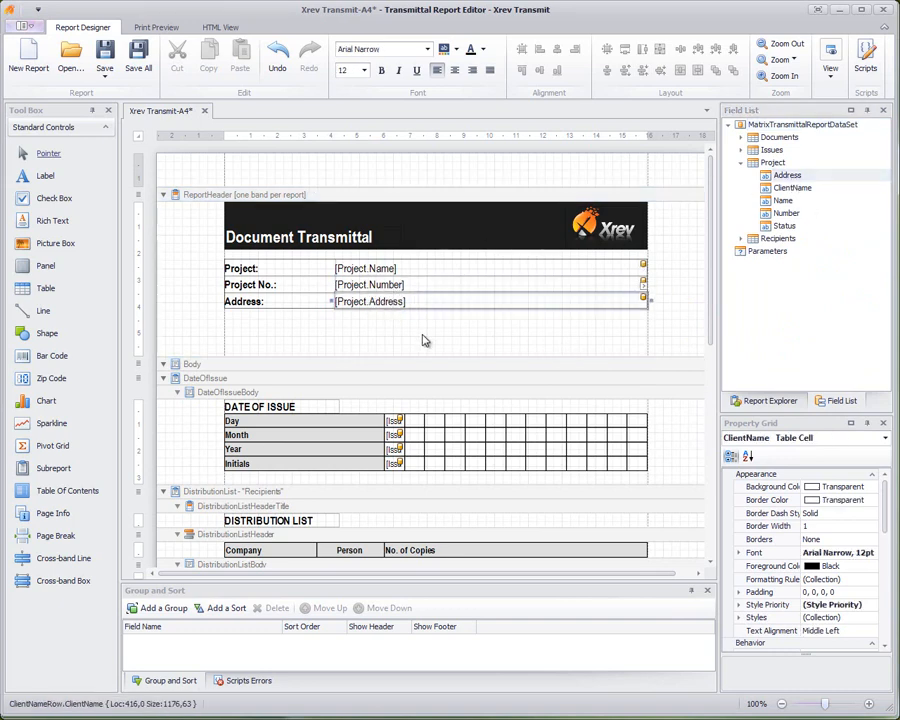
{"action": "left_click", "coordinate": [350, 332]}
{"action": "left_click", "coordinate": [404, 307]}
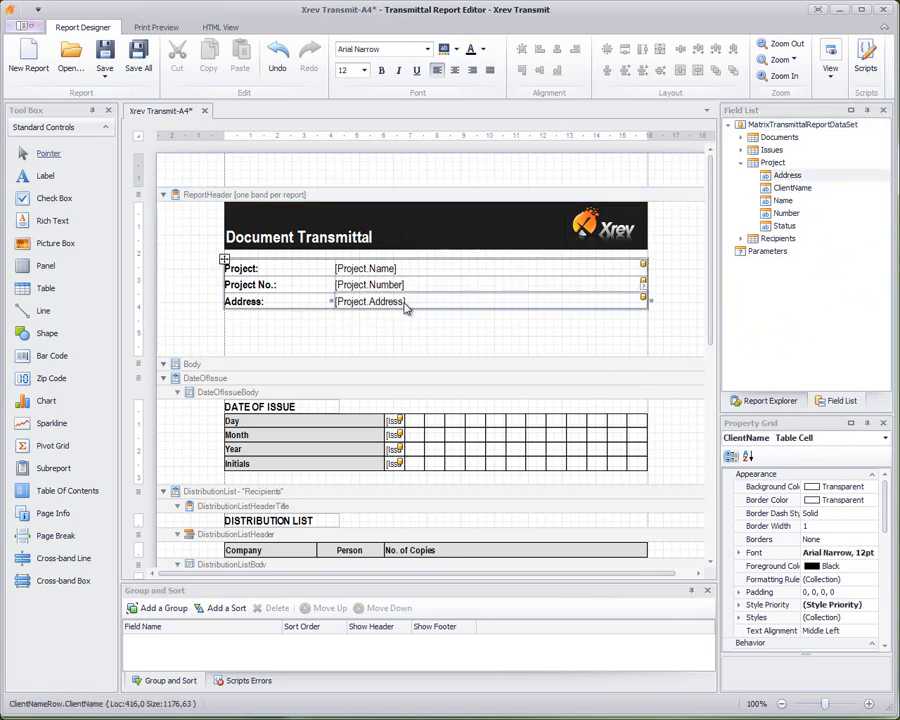
{"action": "left_click", "coordinate": [344, 342]}
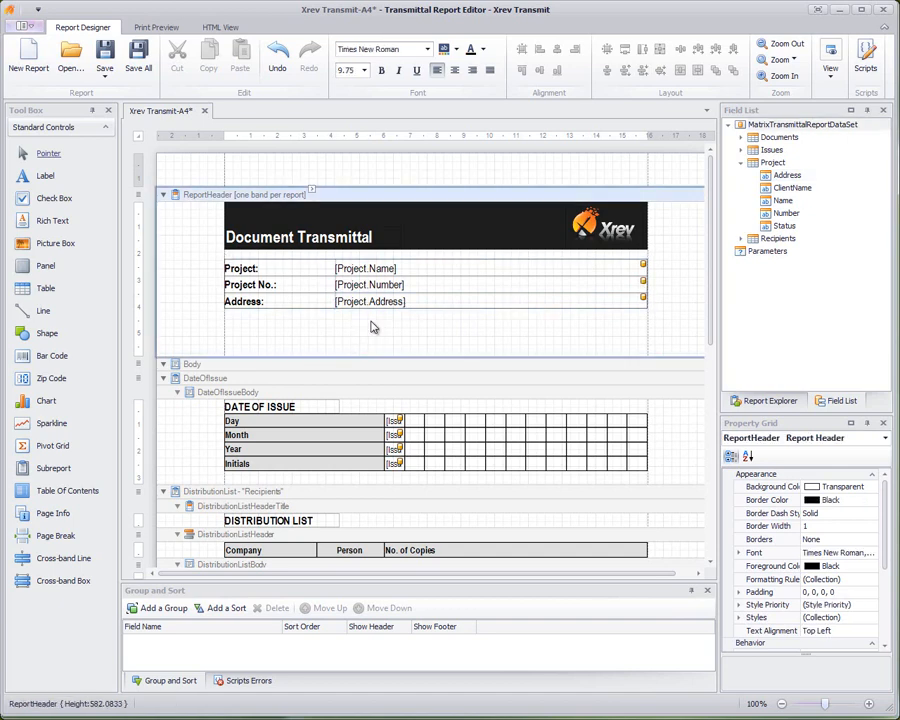
Step: Shrink the ReportHeader band so it ends just below the Address row
{"action": "left_click", "coordinate": [286, 364]}
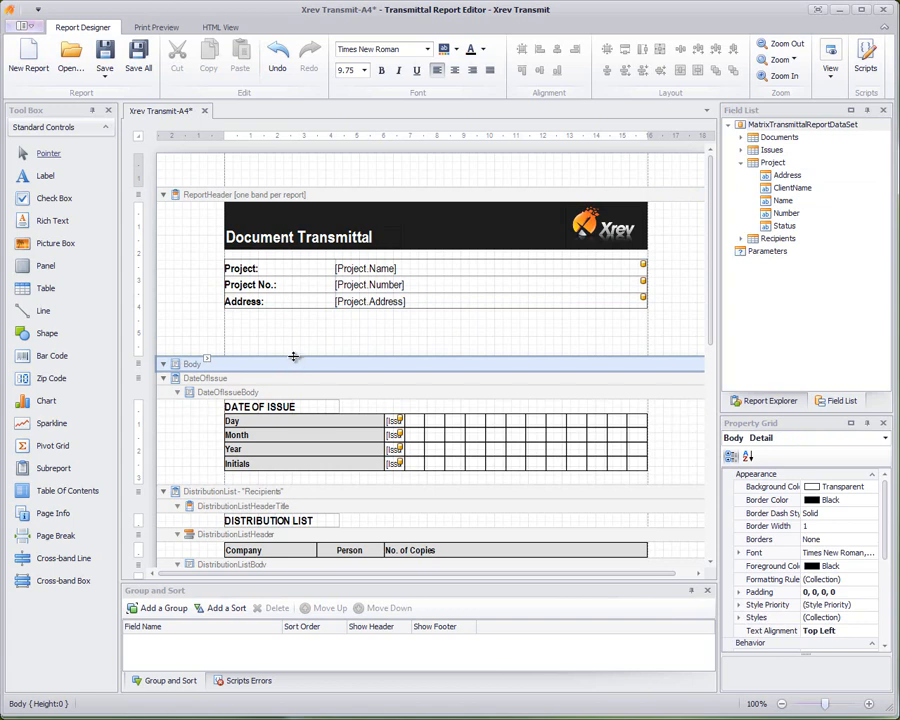
{"action": "left_click_drag", "start_coordinate": [293, 357], "coordinate": [296, 324]}
{"action": "left_click", "coordinate": [628, 357]}
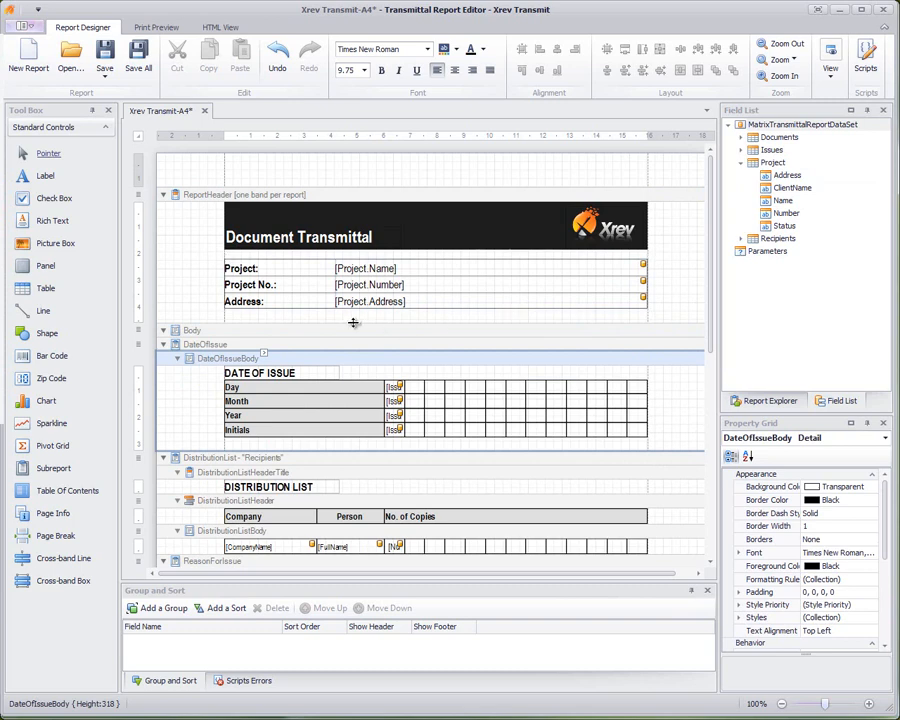
Step: Enlarge the ReportHeader band to a height of about 873 and draw a table about 1511 by 225 below the Address row
{"action": "left_click_drag", "start_coordinate": [353, 322], "coordinate": [287, 382]}
{"action": "left_click", "coordinate": [237, 374]}
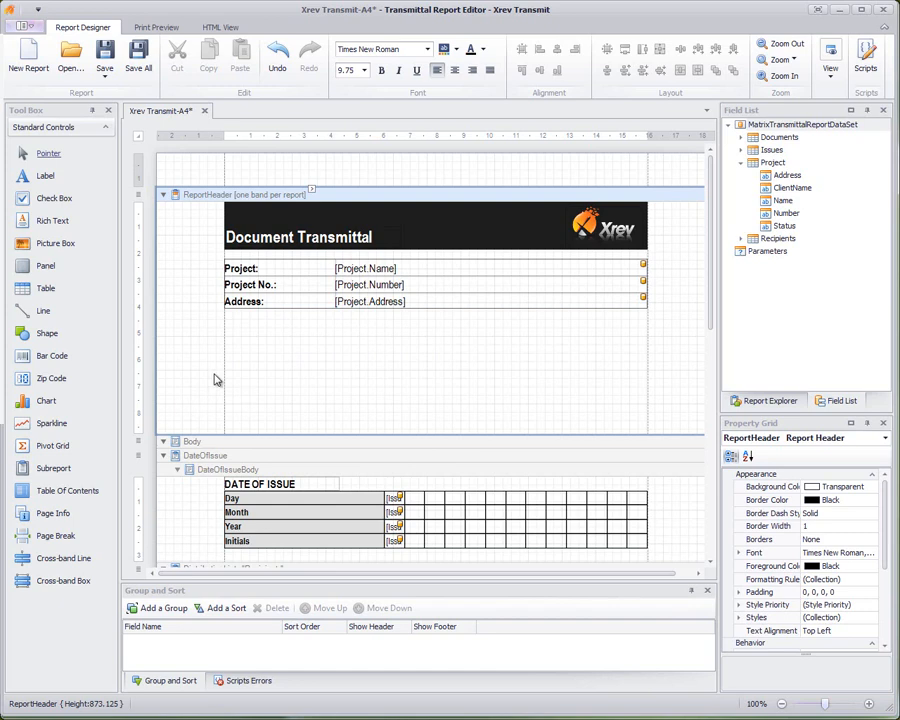
{"action": "left_click", "coordinate": [45, 288]}
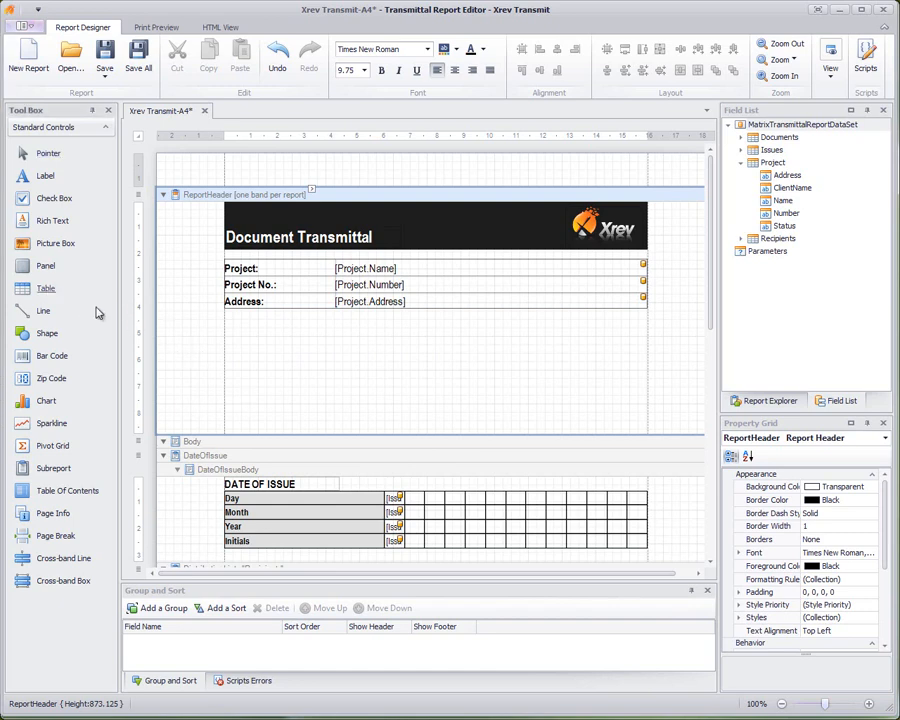
{"action": "left_click_drag", "start_coordinate": [232, 336], "coordinate": [638, 398]}
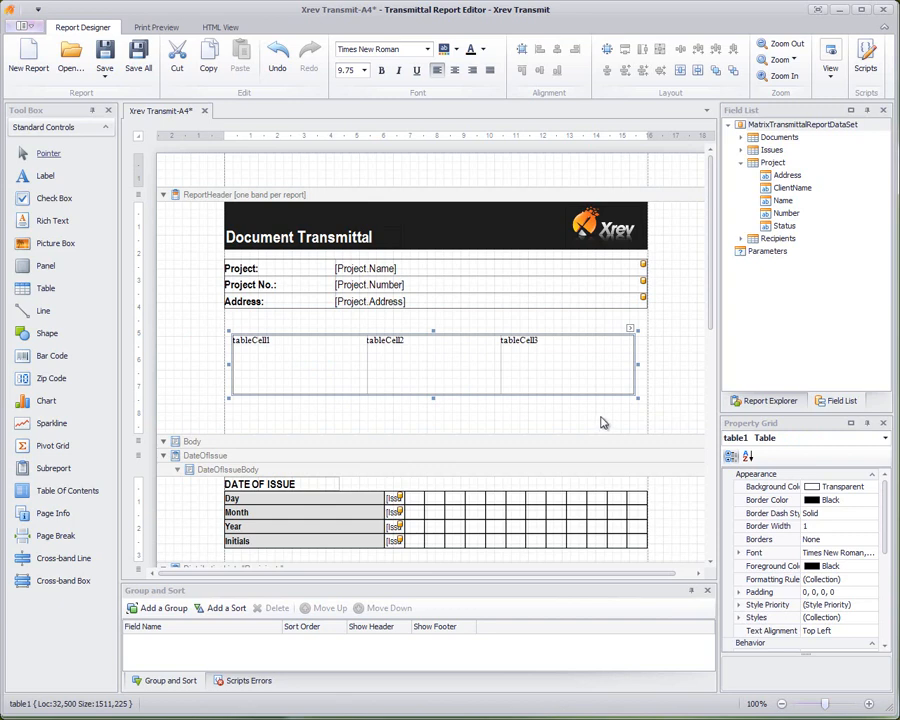
Step: Insert one column to the right of tableCell2 and another to the right of tableCell3 in the new table
{"action": "right_click", "coordinate": [473, 340]}
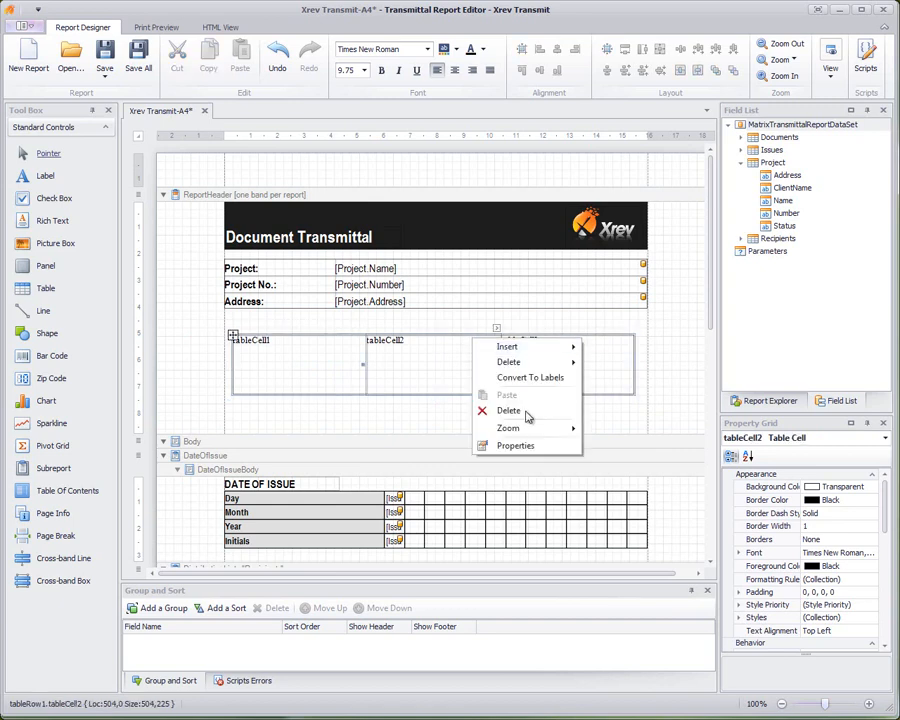
{"action": "mouse_move", "coordinate": [523, 352]}
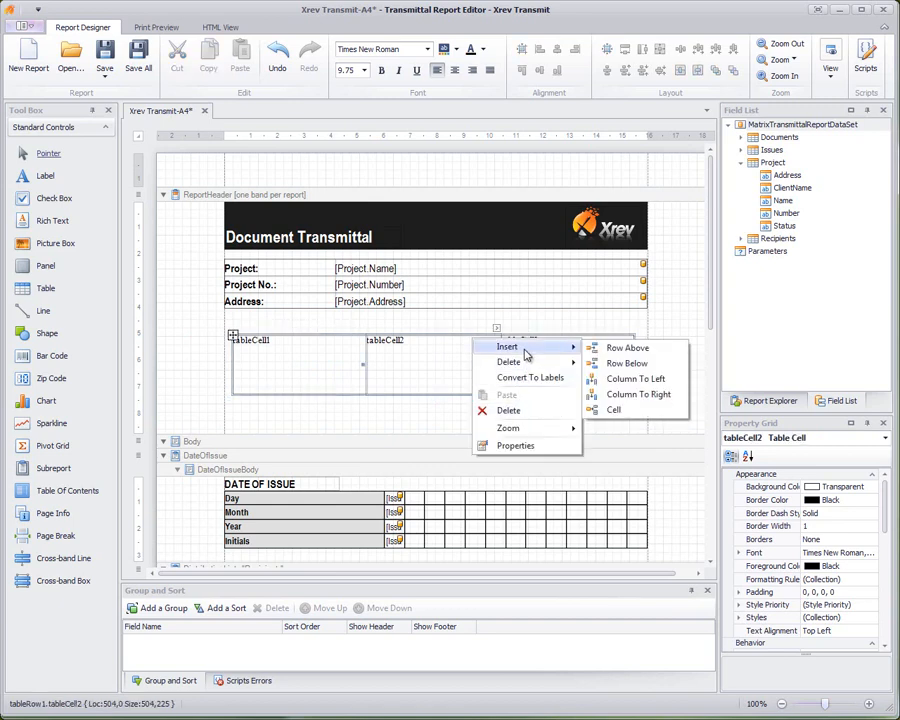
{"action": "left_click", "coordinate": [637, 394]}
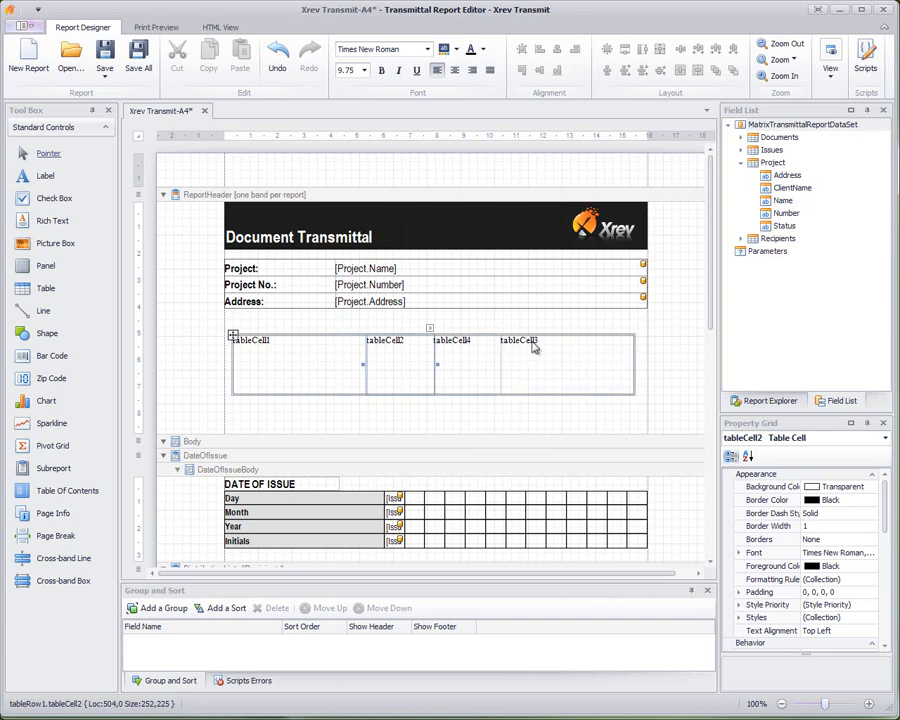
{"action": "right_click", "coordinate": [537, 336]}
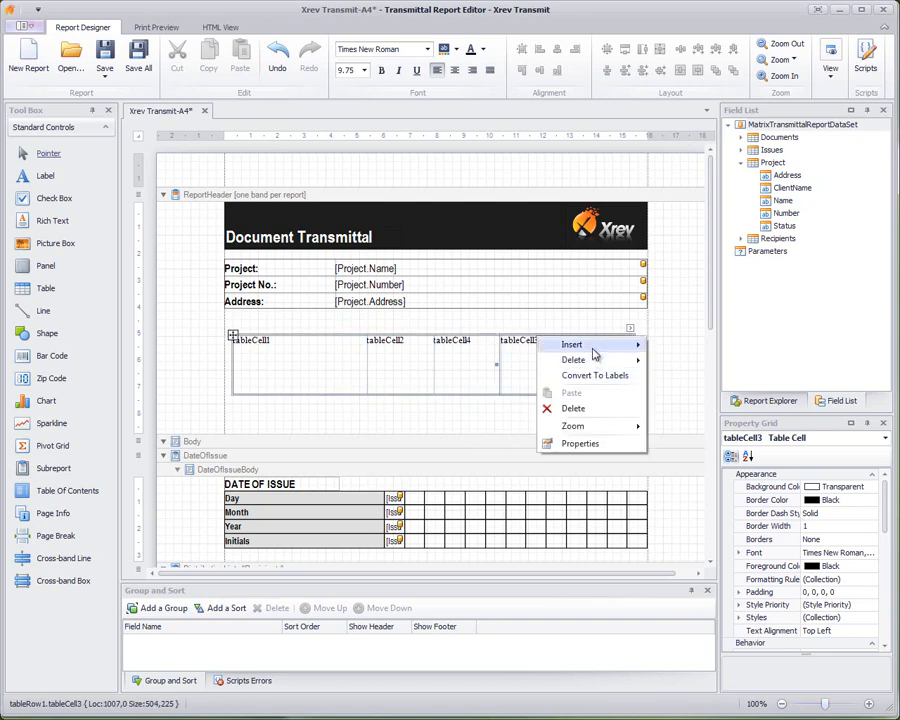
{"action": "mouse_move", "coordinate": [598, 352]}
{"action": "left_click", "coordinate": [695, 392]}
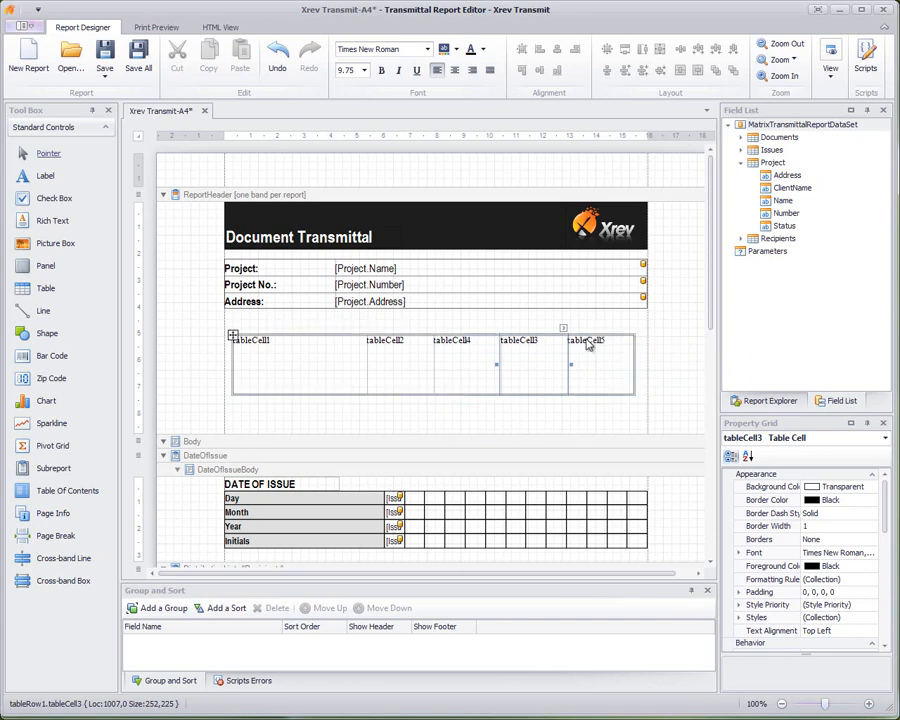
Step: Extend the new table's left edge to the page margin and widen tableCell1 to about 597
{"action": "left_click", "coordinate": [336, 332]}
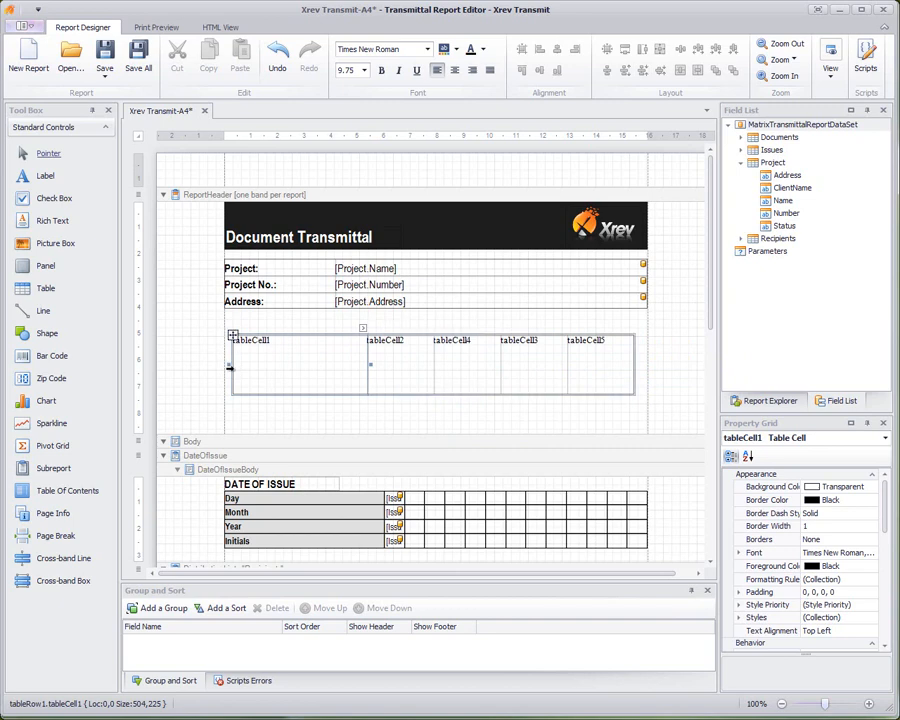
{"action": "left_click_drag", "start_coordinate": [232, 366], "coordinate": [224, 364]}
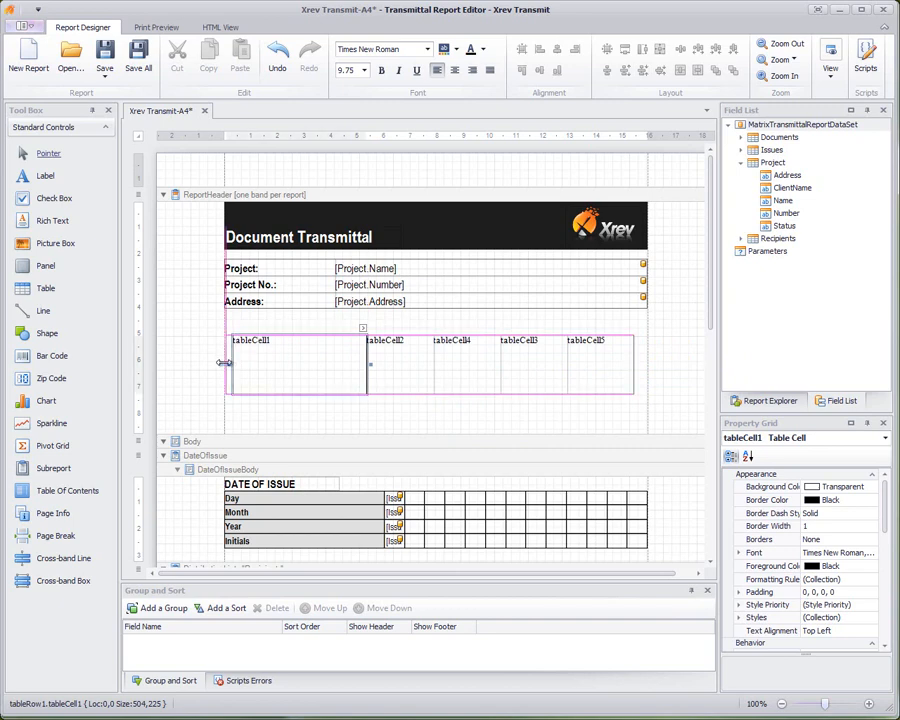
{"action": "mouse_move", "coordinate": [370, 363]}
{"action": "left_mouse_down"}
{"action": "mouse_move", "coordinate": [342, 364]}
{"action": "mouse_move", "coordinate": [386, 368]}
{"action": "left_mouse_up"}
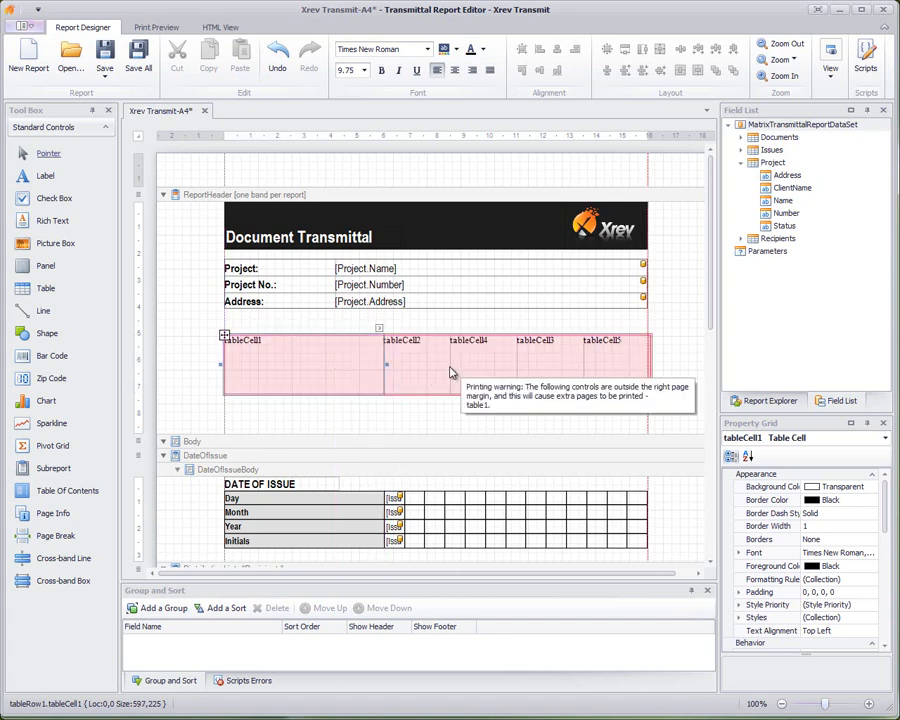
Step: Narrow tableCell2 to a width of about 81 and tableCell4 to about 76
{"action": "left_click", "coordinate": [445, 370]}
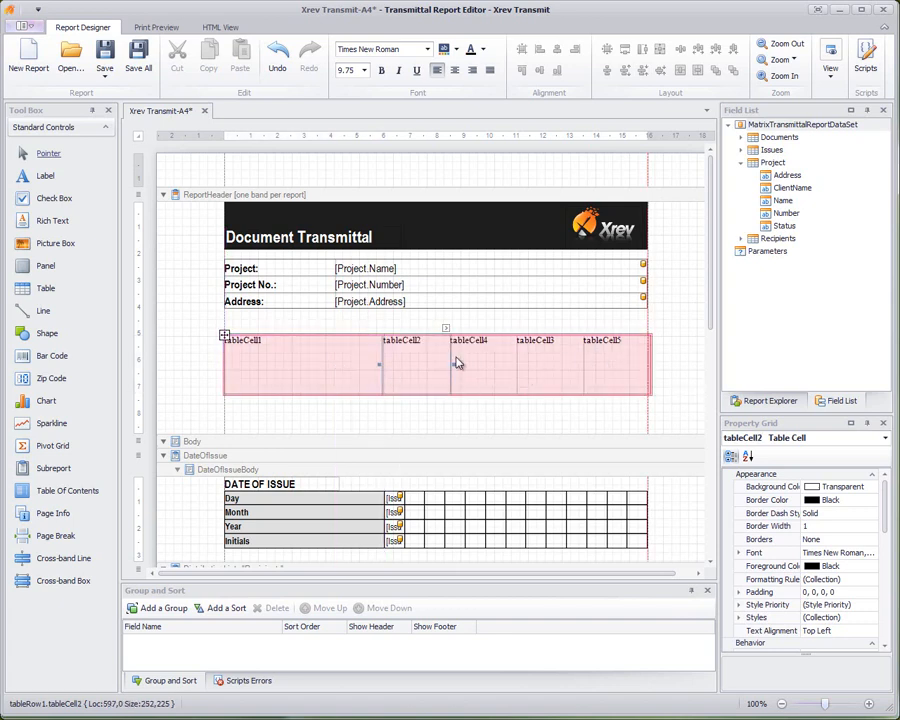
{"action": "left_click_drag", "start_coordinate": [451, 367], "coordinate": [405, 364]}
{"action": "left_click", "coordinate": [465, 374]}
{"action": "left_click_drag", "start_coordinate": [516, 364], "coordinate": [425, 370]}
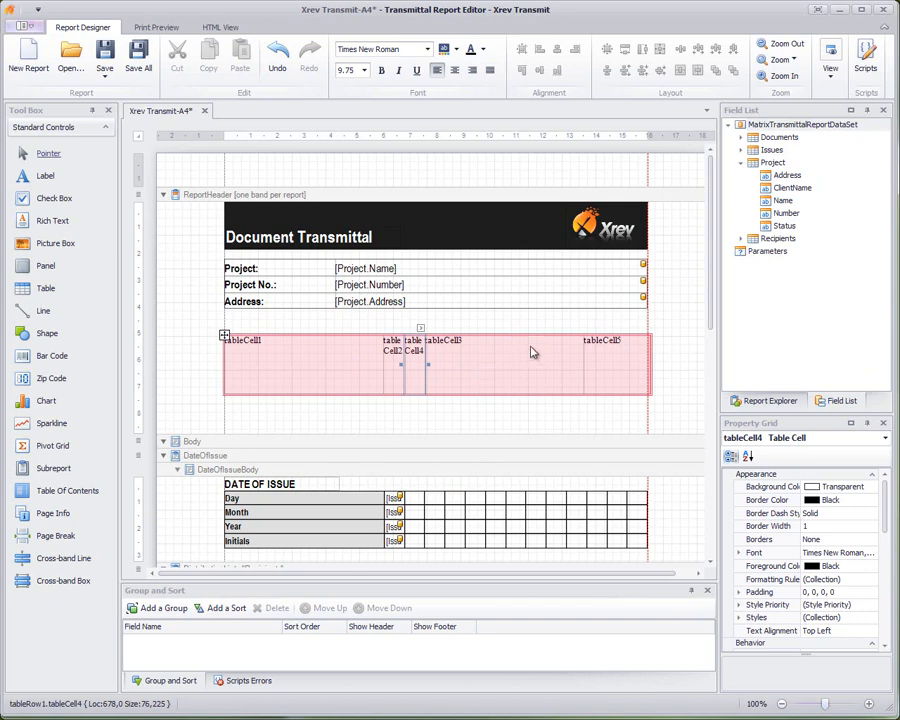
Step: Set the width of tableCell3 and tableCell4 together to 50
{"action": "left_click", "coordinate": [460, 333]}
{"action": "left_click", "coordinate": [415, 333]}
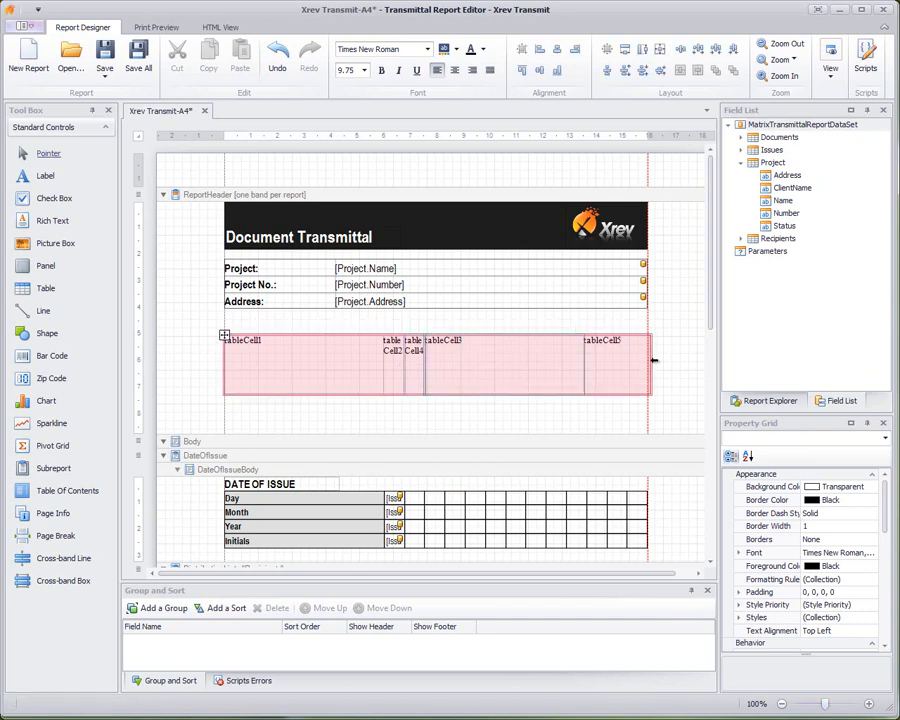
{"action": "left_click_drag", "start_coordinate": [884, 513], "coordinate": [889, 637]}
{"action": "left_click", "coordinate": [816, 572]}
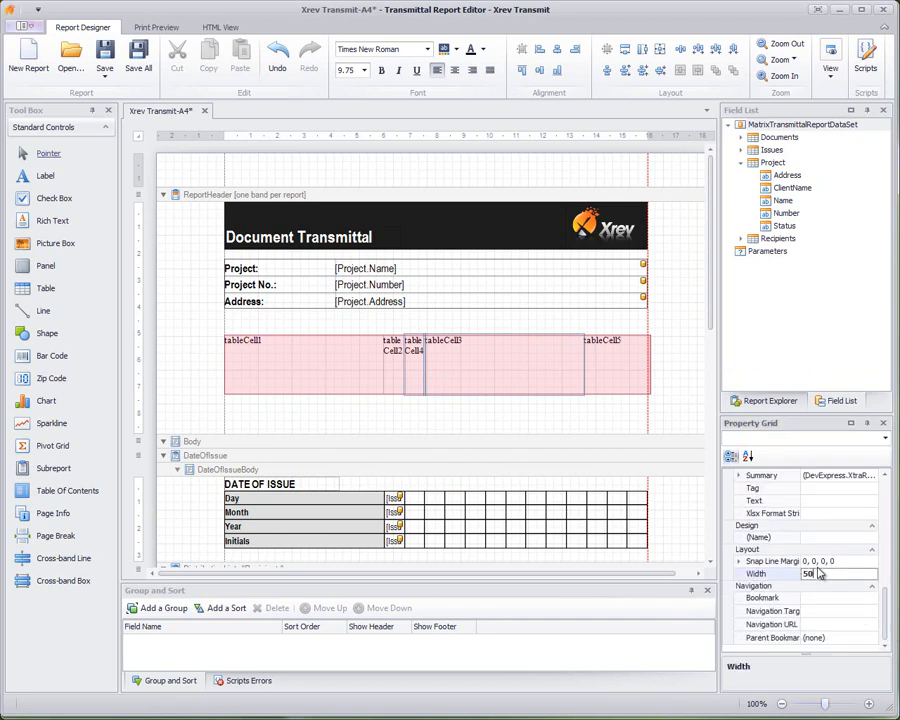
{"action": "type", "text": "50"}
{"action": "key", "text": "Return"}
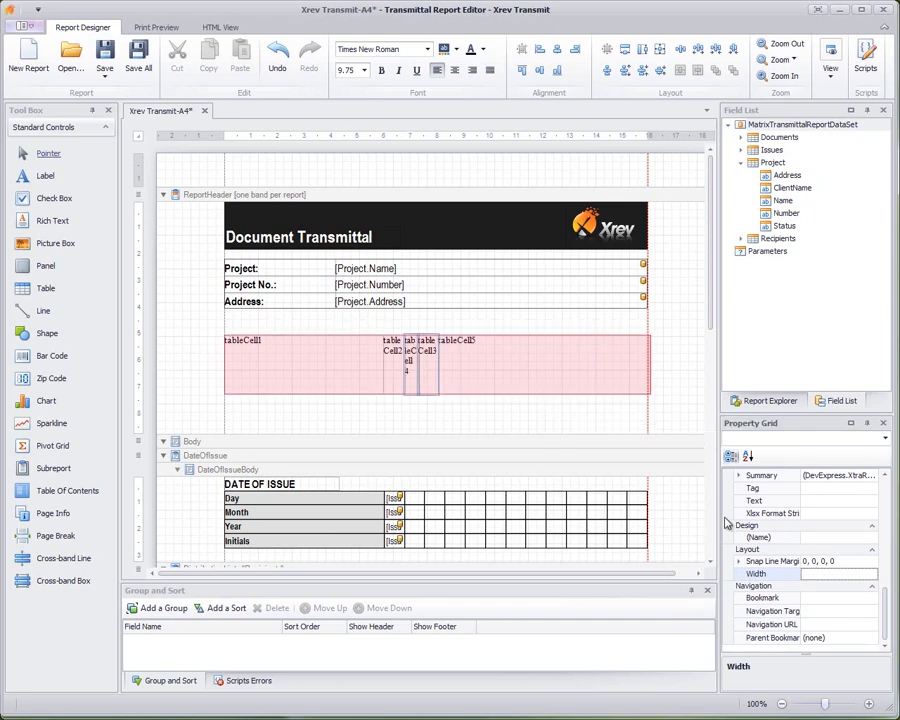
Step: Try setting the width of tableCell5 to 50
{"action": "left_click", "coordinate": [472, 326]}
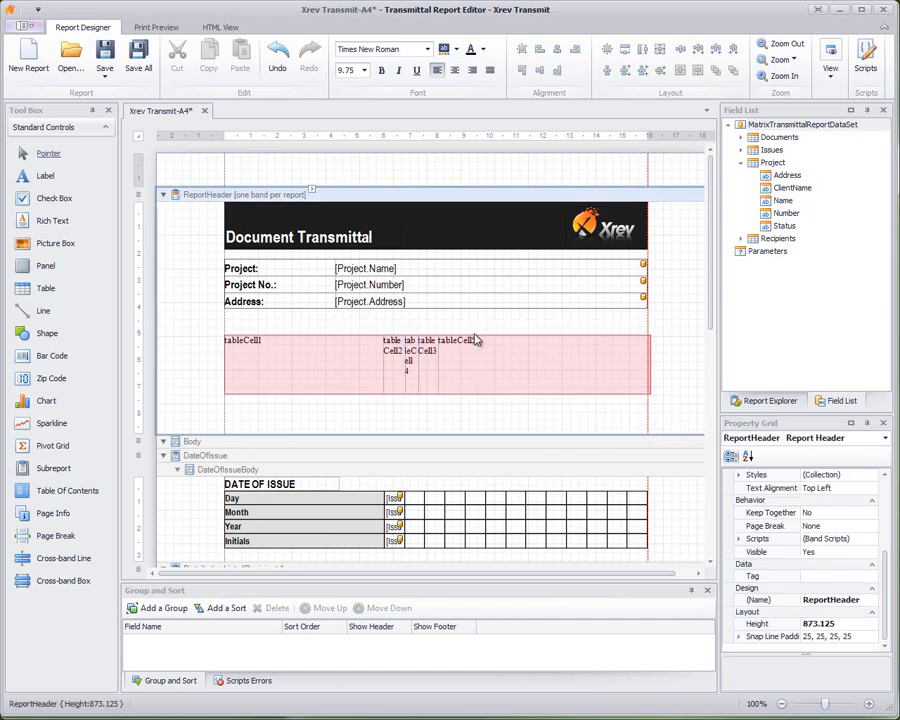
{"action": "left_click", "coordinate": [475, 337]}
{"action": "left_click", "coordinate": [481, 332]}
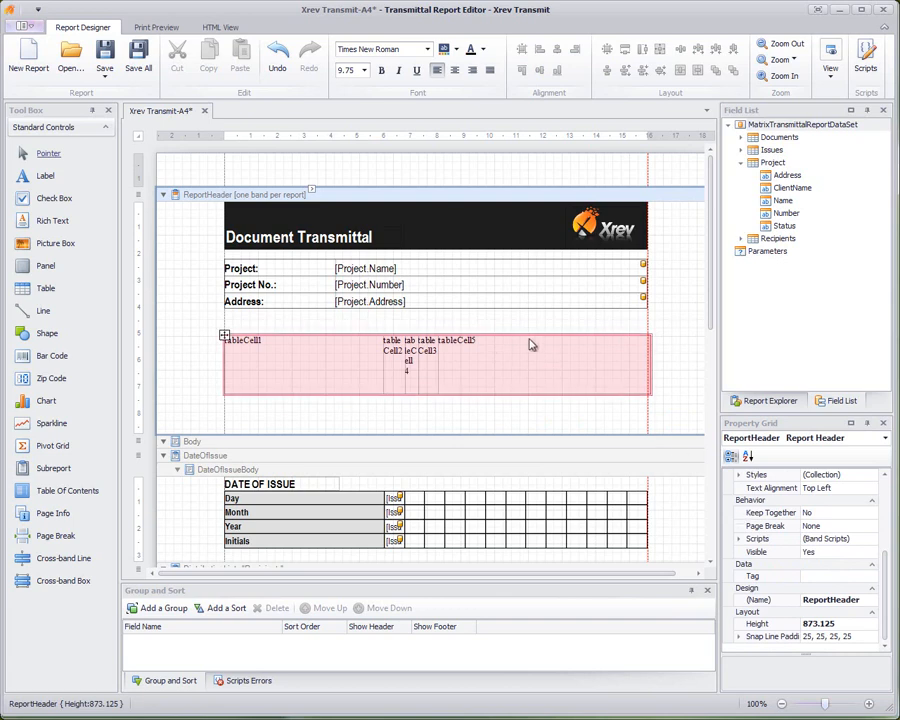
{"action": "left_click", "coordinate": [505, 337]}
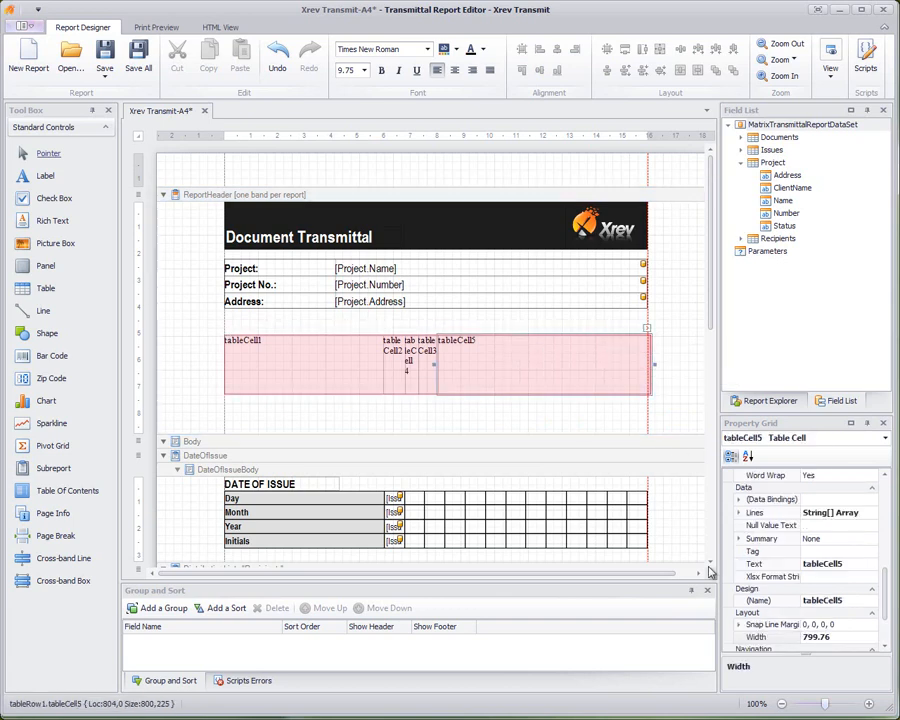
{"action": "left_click", "coordinate": [850, 637]}
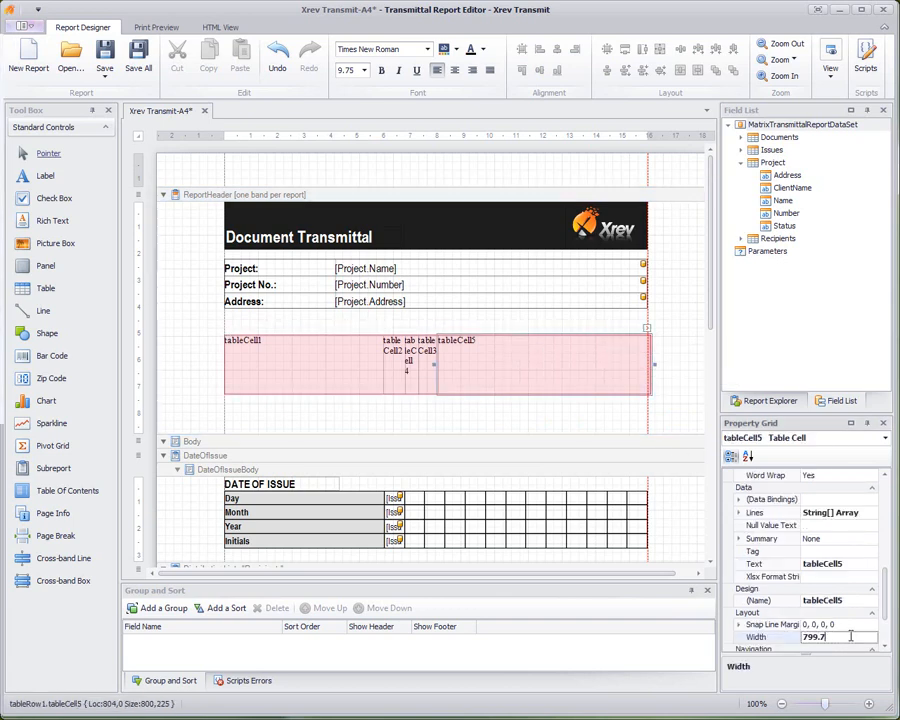
{"action": "type", "text": "50"}
{"action": "key", "text": "Return"}
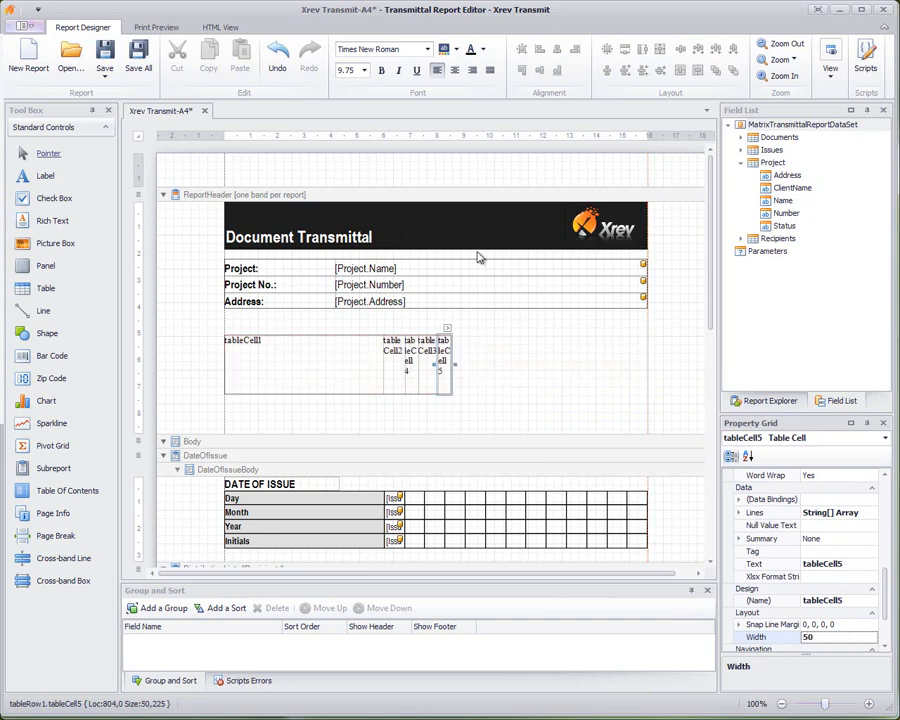
Step: Undo the last width change of tableCell5
{"action": "left_click", "coordinate": [530, 366]}
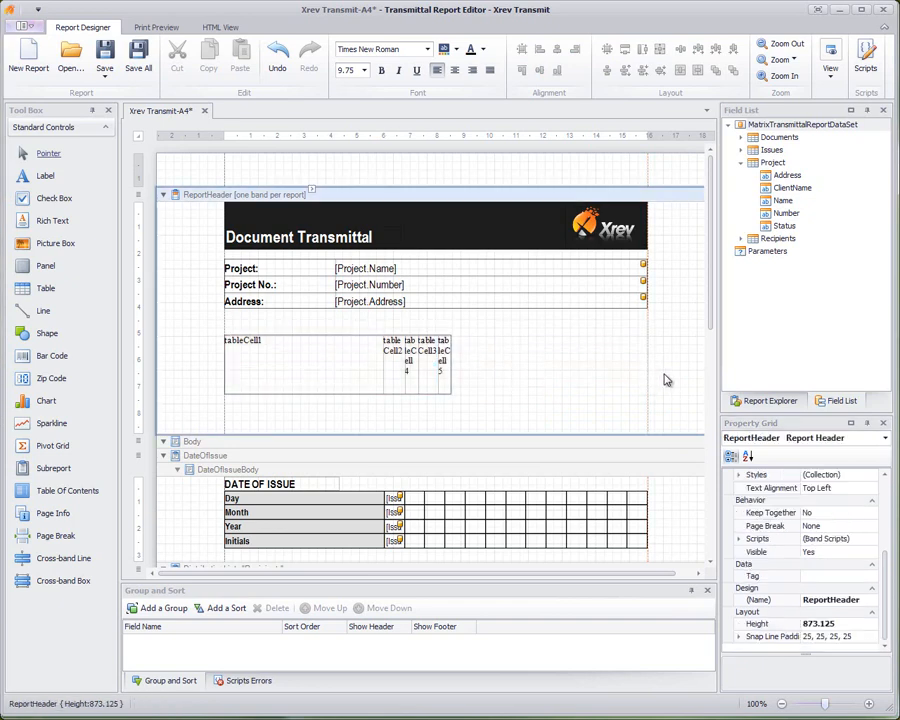
{"action": "key", "text": "ctrl+z"}
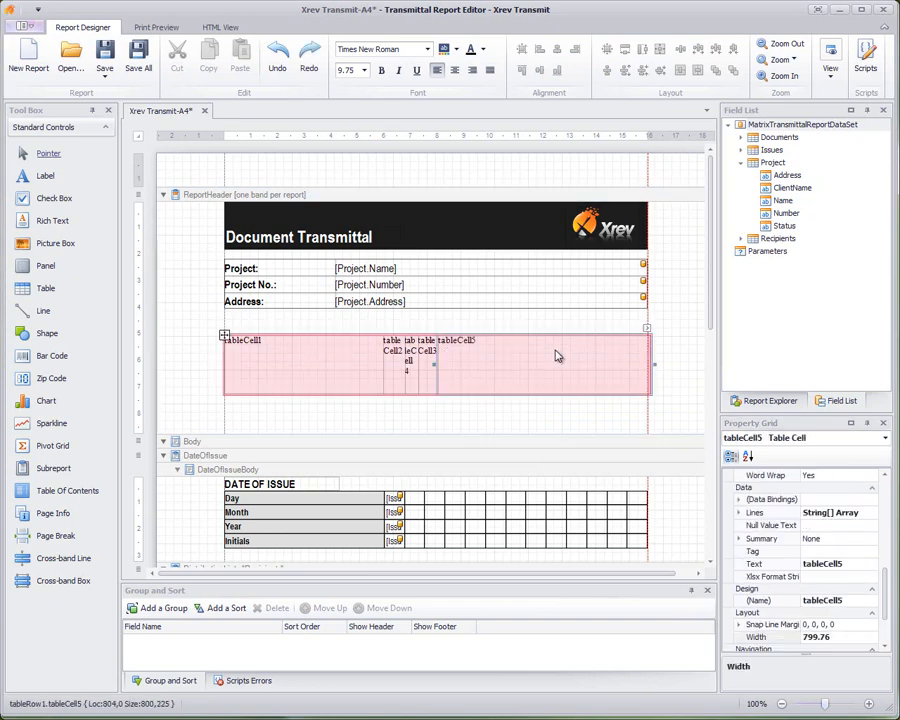
{"action": "left_click", "coordinate": [674, 259]}
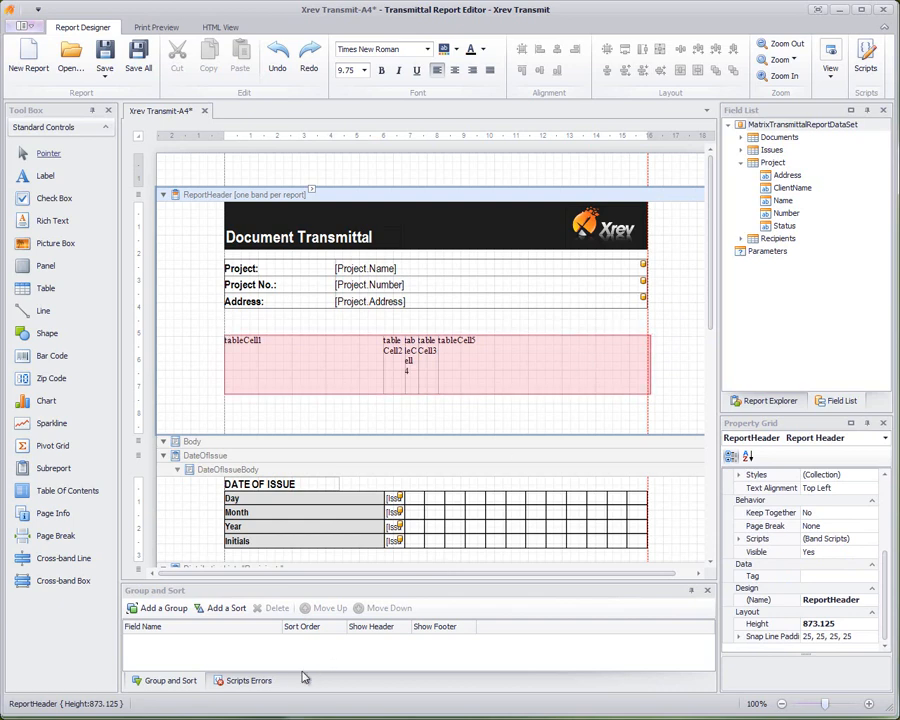
{"action": "left_click", "coordinate": [258, 683]}
{"action": "left_click", "coordinate": [197, 684]}
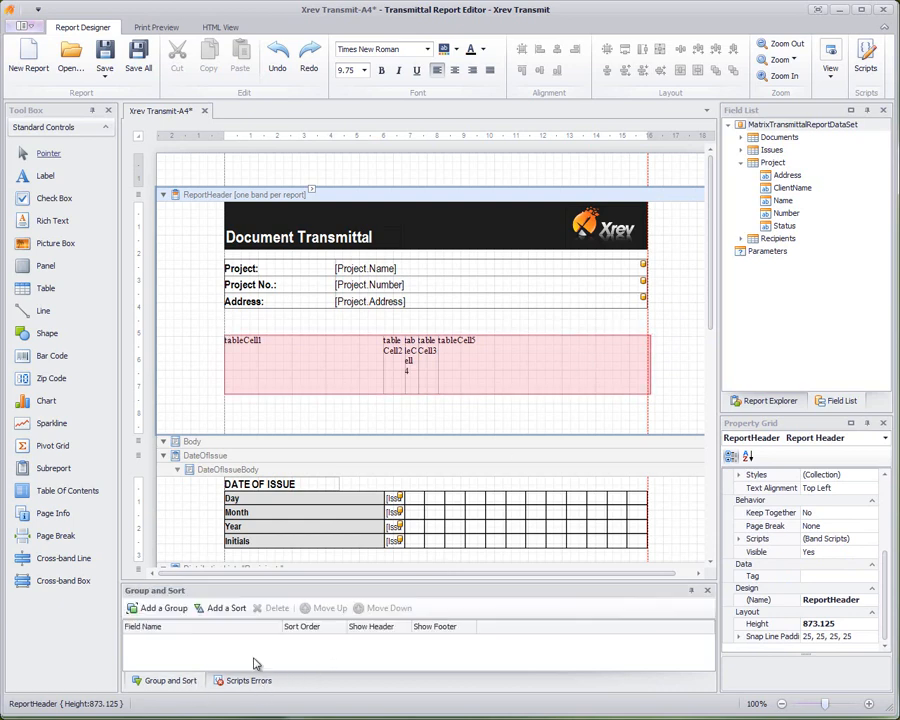
Step: Narrow tableCell5 to about 788 so that the table ends at the right page margin
{"action": "left_click", "coordinate": [643, 354]}
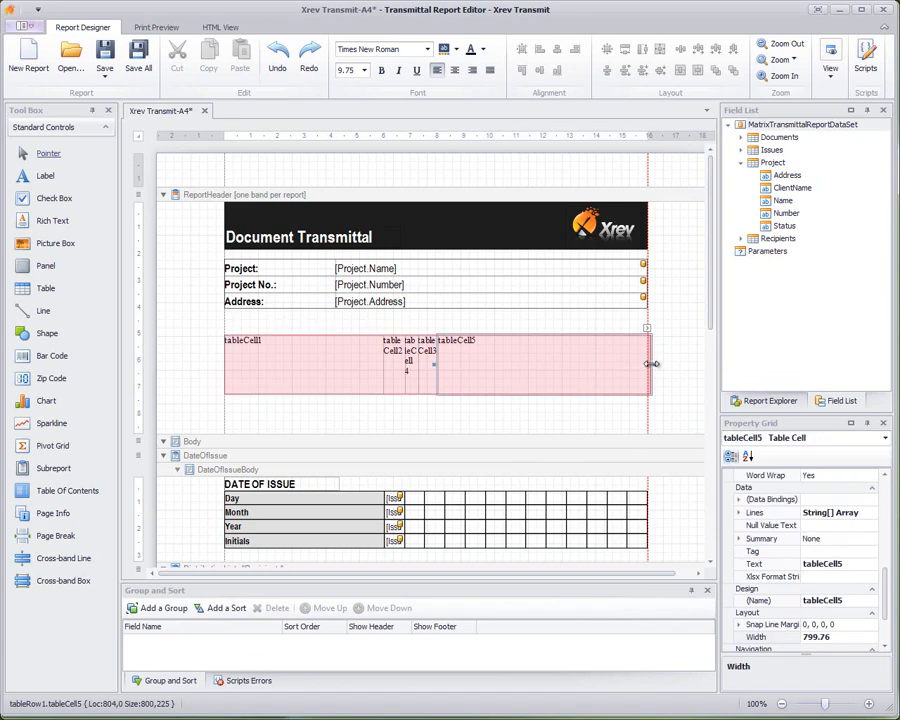
{"action": "left_click_drag", "start_coordinate": [651, 364], "coordinate": [649, 364]}
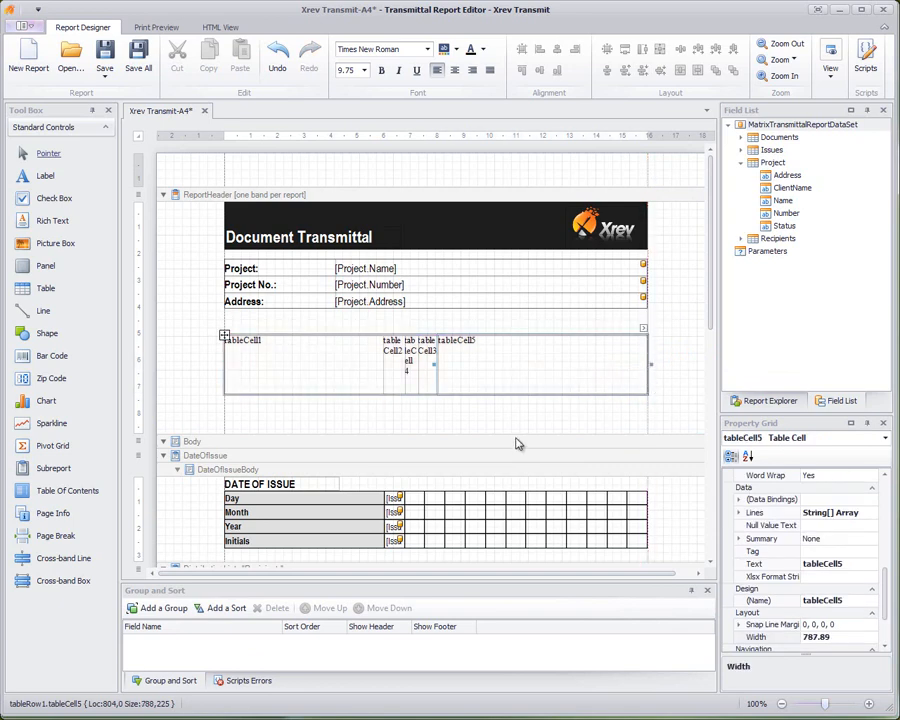
{"action": "left_click", "coordinate": [490, 424]}
Step: Bind tableCell2 to the DateD field of the Issues data set
{"action": "left_click", "coordinate": [311, 346]}
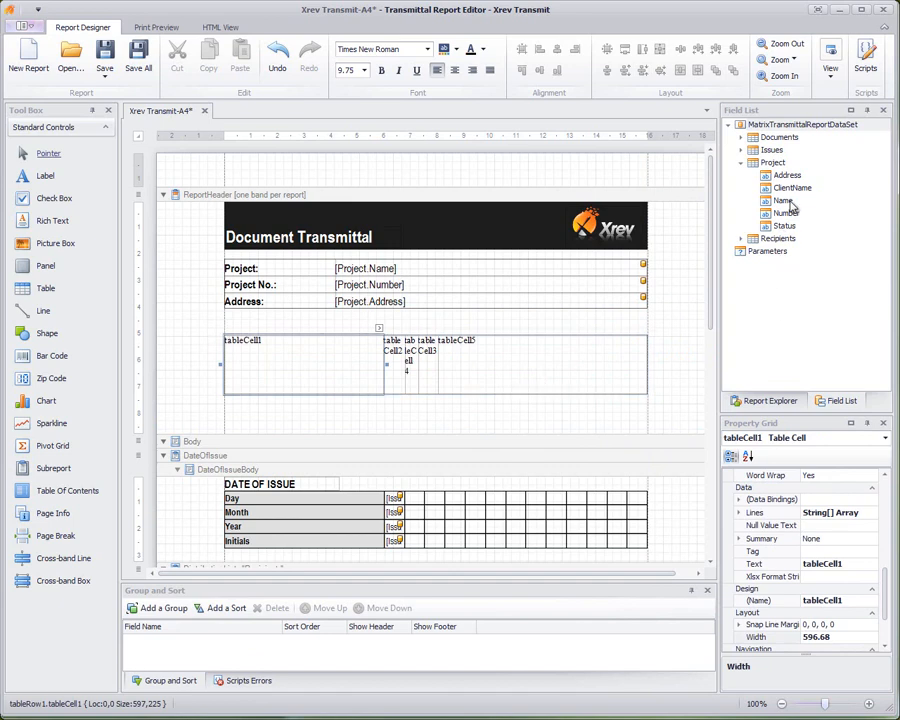
{"action": "left_click", "coordinate": [744, 151]}
{"action": "left_click_drag", "start_coordinate": [784, 163], "coordinate": [396, 346]}
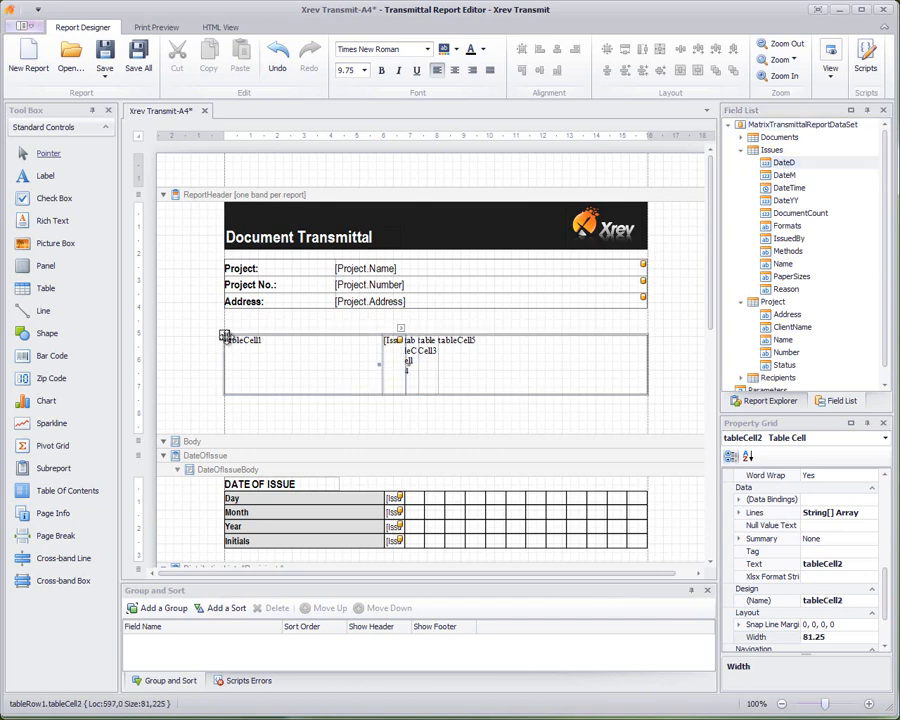
Step: Delete the whole five-column table below the Address row
{"action": "left_click", "coordinate": [225, 337]}
{"action": "key", "text": "Delete"}
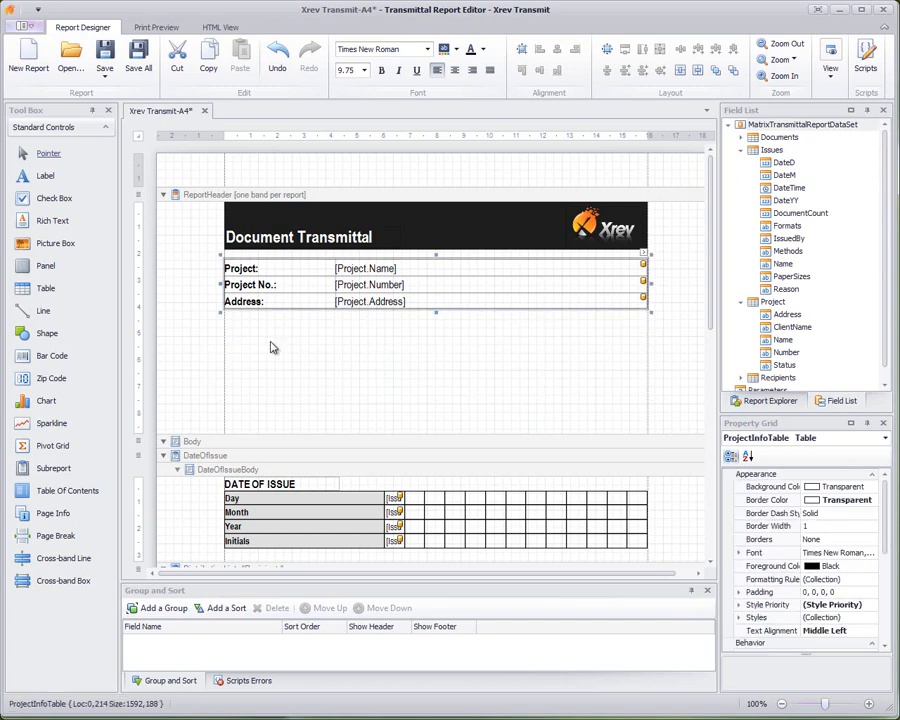
{"action": "left_click", "coordinate": [305, 397]}
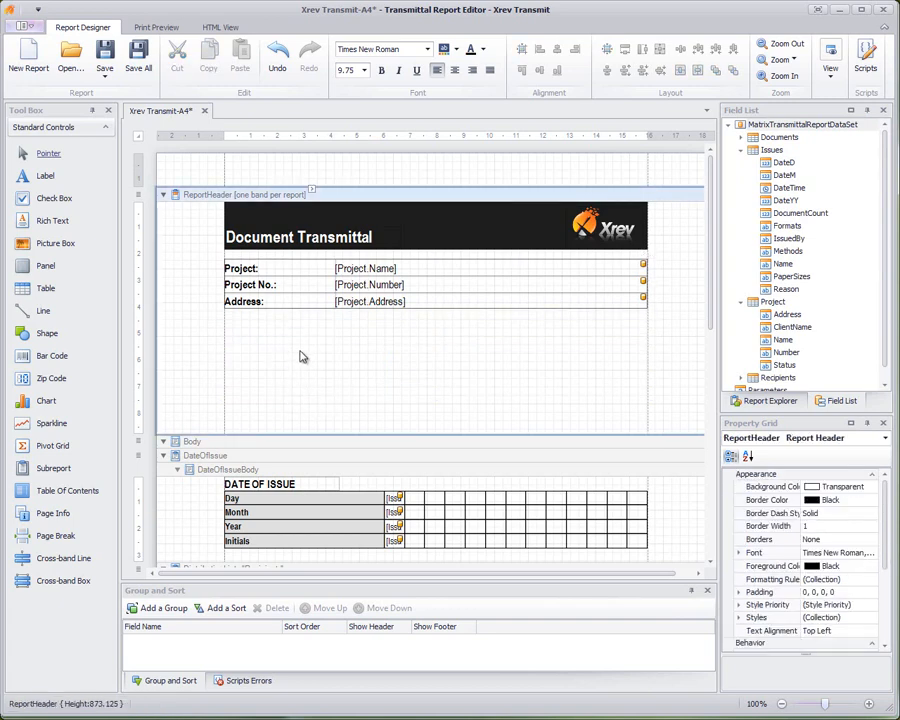
Step: Draw a picture box about 865 by 323 below the Address row in the ReportHeader band
{"action": "left_click", "coordinate": [47, 246]}
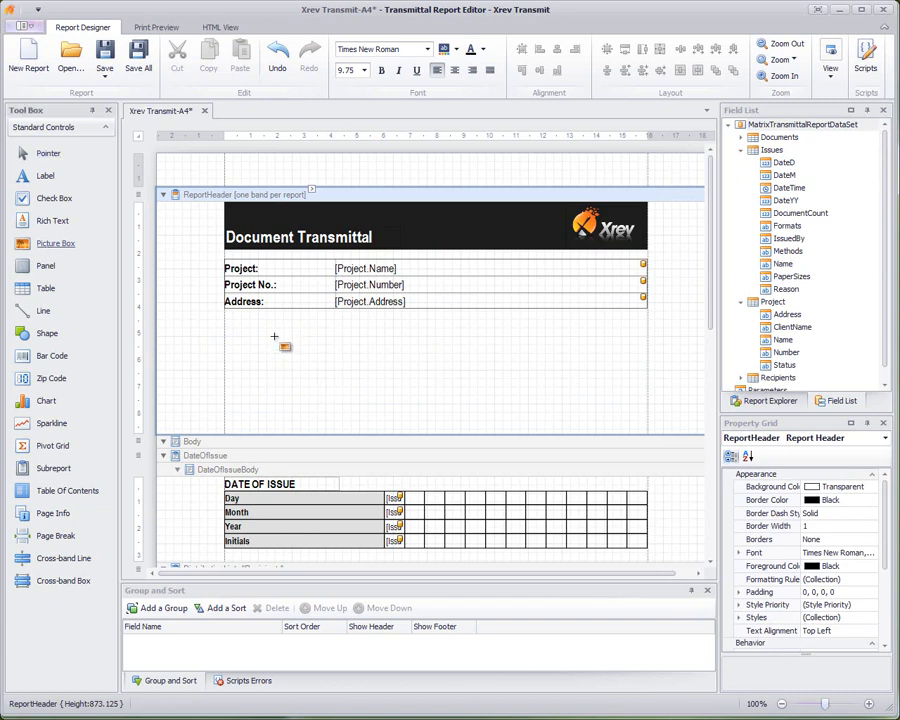
{"action": "left_click_drag", "start_coordinate": [274, 335], "coordinate": [505, 422]}
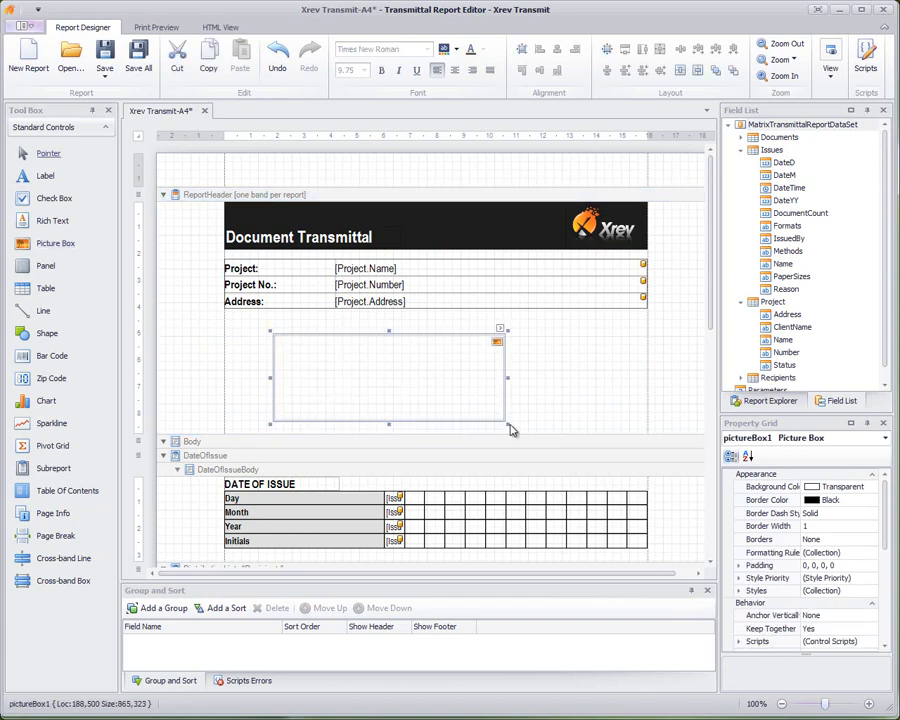
Step: Browse the Pictures library for a picture box image, cancel without choosing one, and view the box's sizing options
{"action": "left_click", "coordinate": [500, 329]}
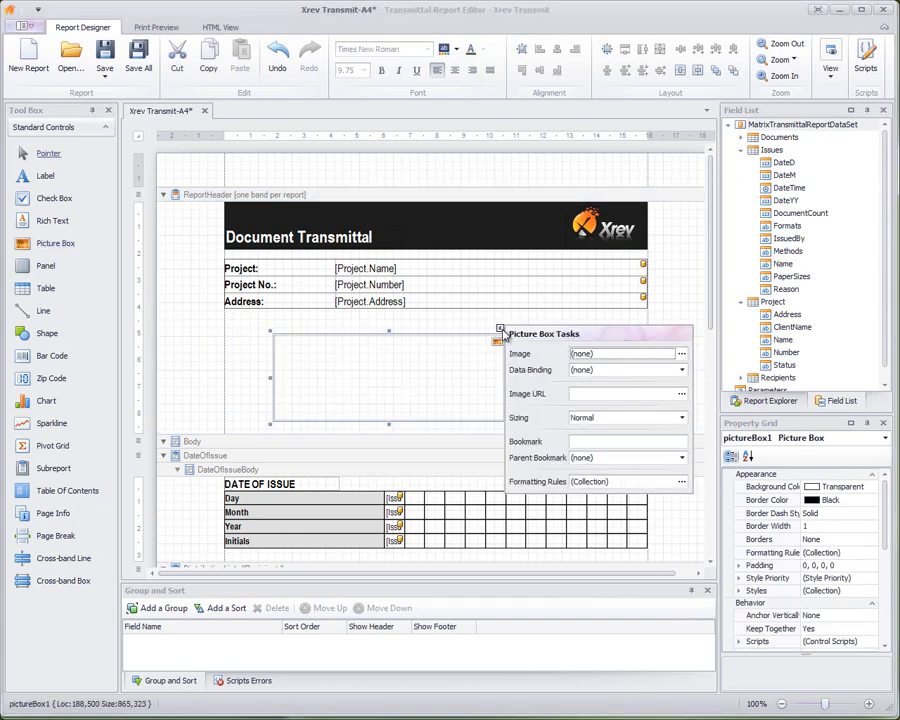
{"action": "left_click", "coordinate": [681, 355]}
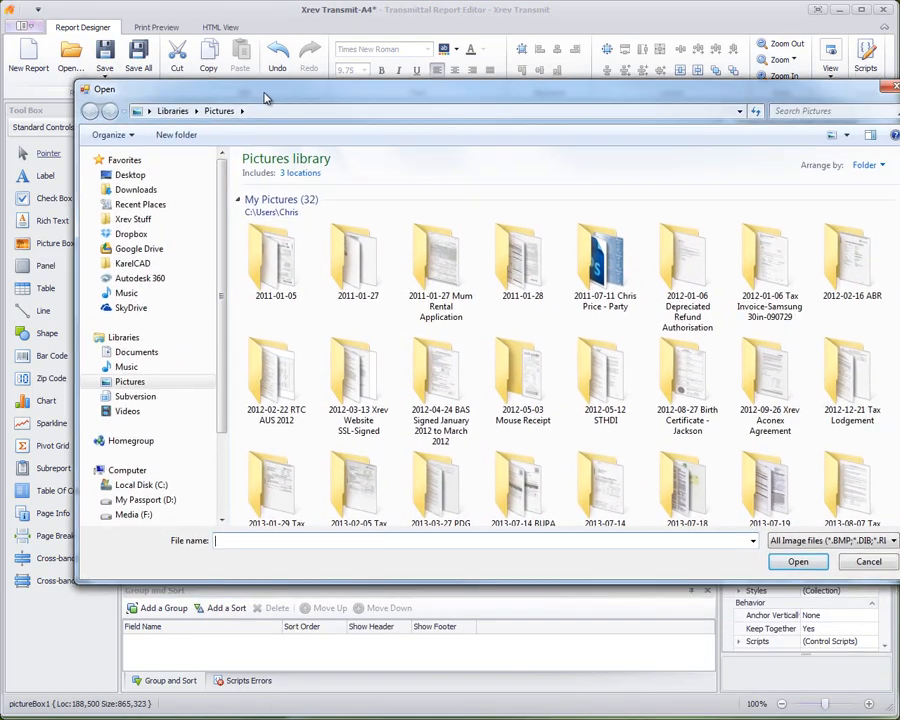
{"action": "scroll", "coordinate": [795, 270], "scroll_direction": "down", "scroll_amount": 15}
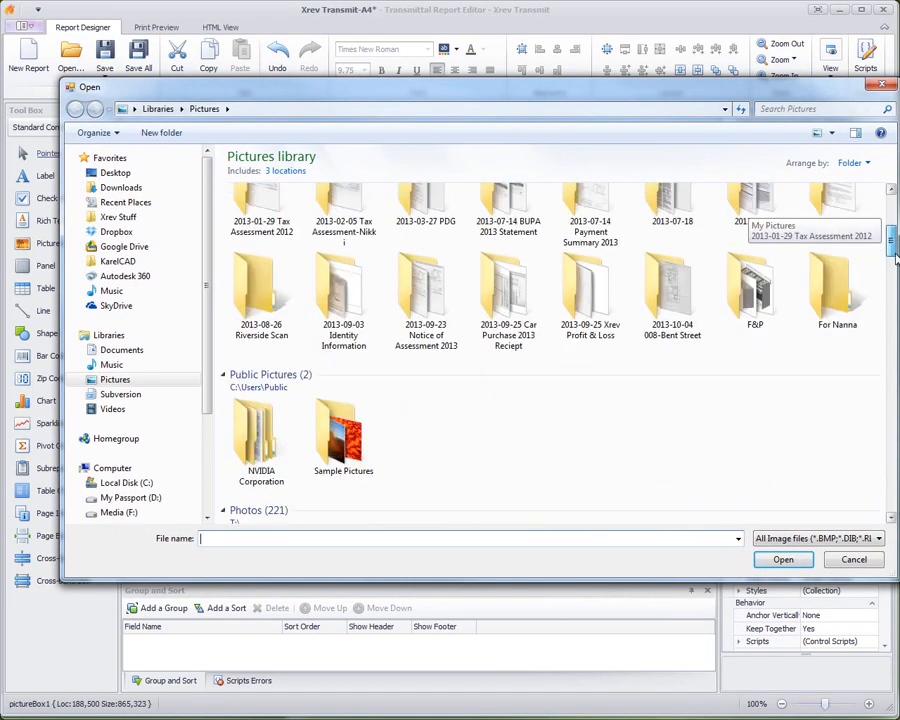
{"action": "scroll", "coordinate": [750, 210], "scroll_direction": "up", "scroll_amount": 20}
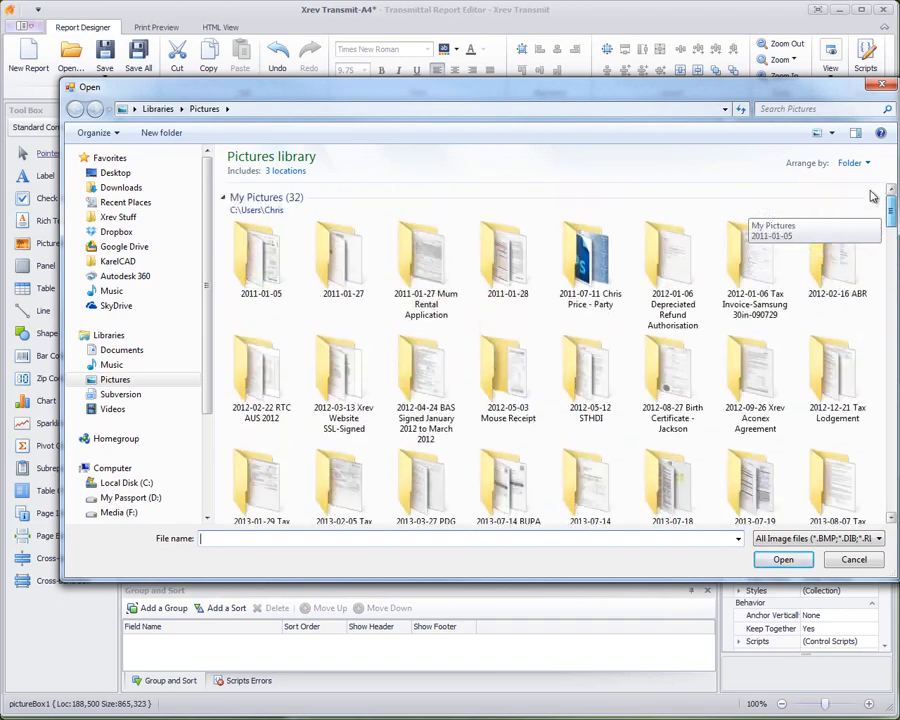
{"action": "left_click", "coordinate": [862, 560]}
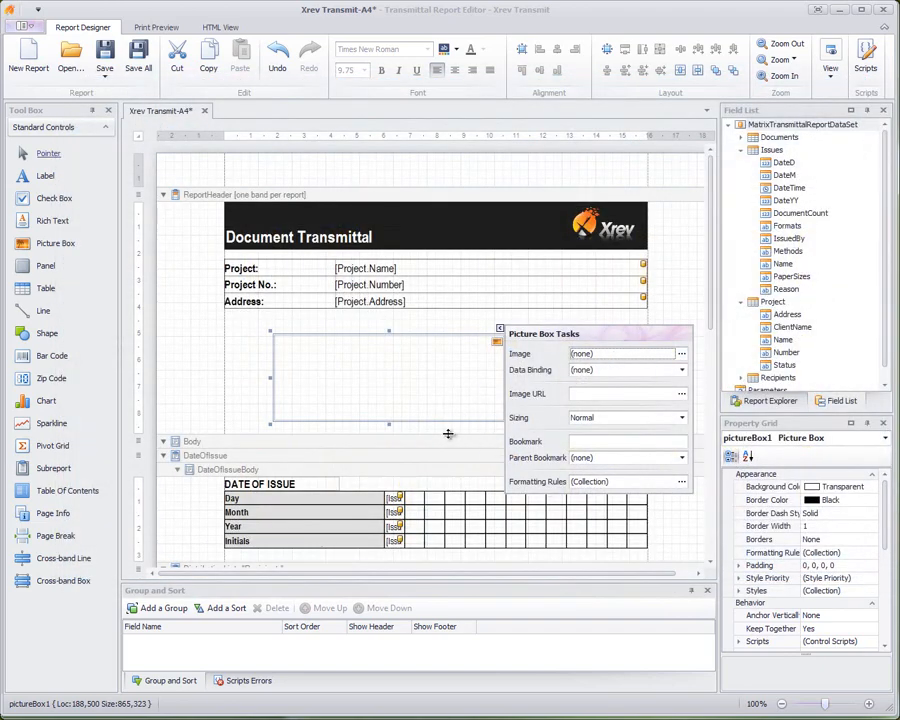
{"action": "left_click", "coordinate": [682, 418]}
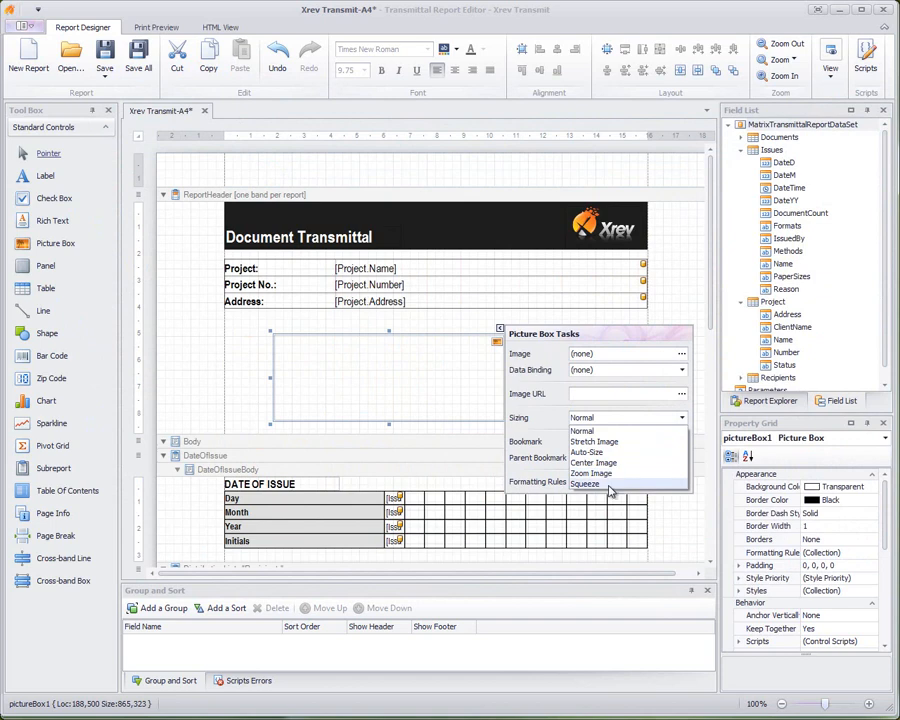
{"action": "left_click", "coordinate": [457, 386]}
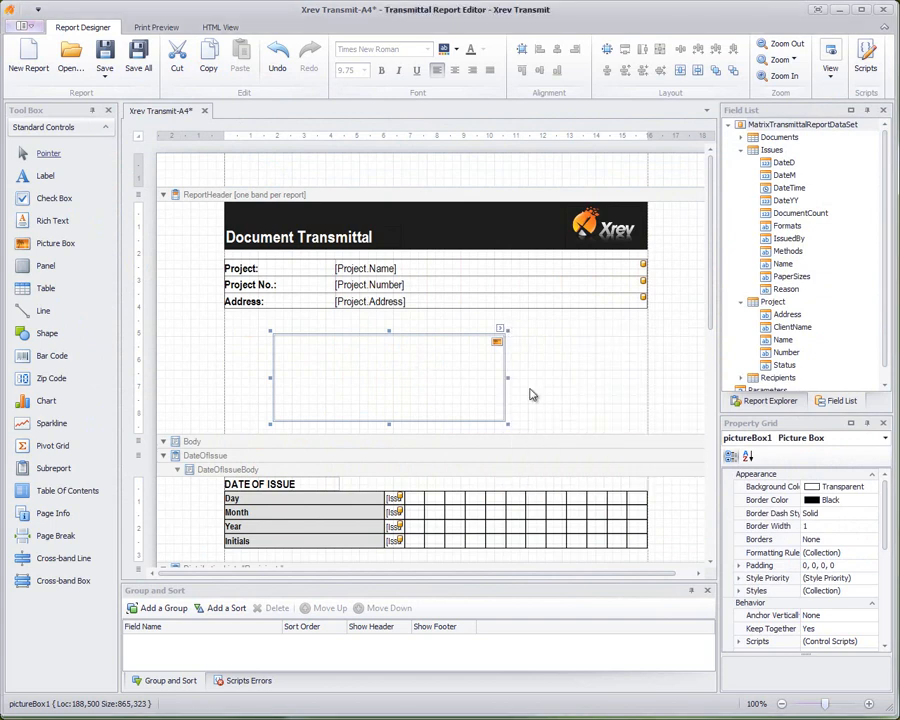
Step: Delete the picture box from the ReportHeader band
{"action": "key", "text": "Delete"}
{"action": "left_click", "coordinate": [489, 380]}
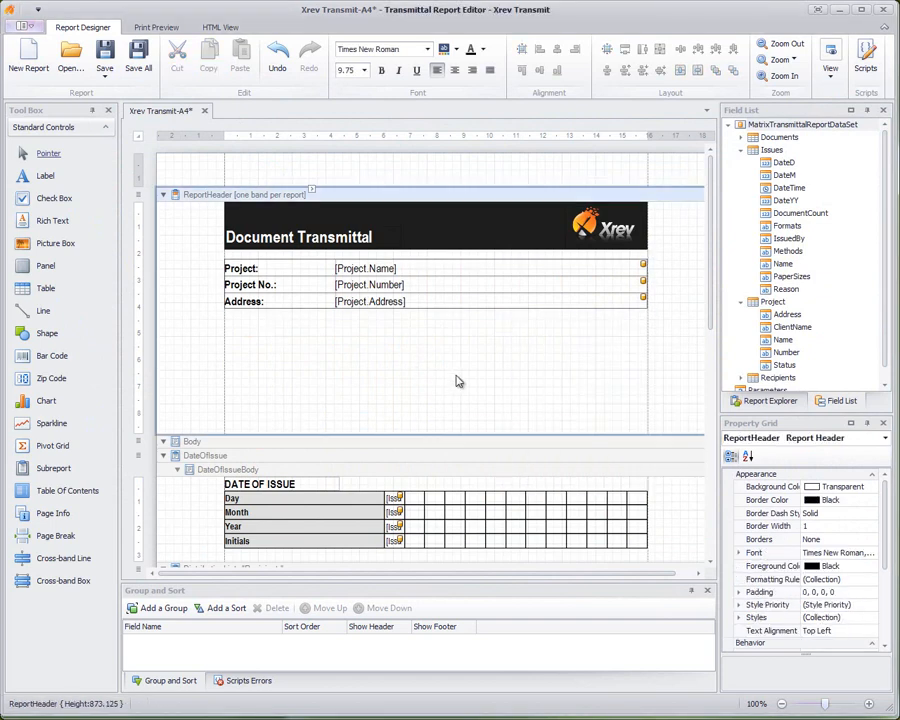
Step: Select the Project, Project No. and Address title cells together and view their shared appearance properties
{"action": "left_click", "coordinate": [292, 302]}
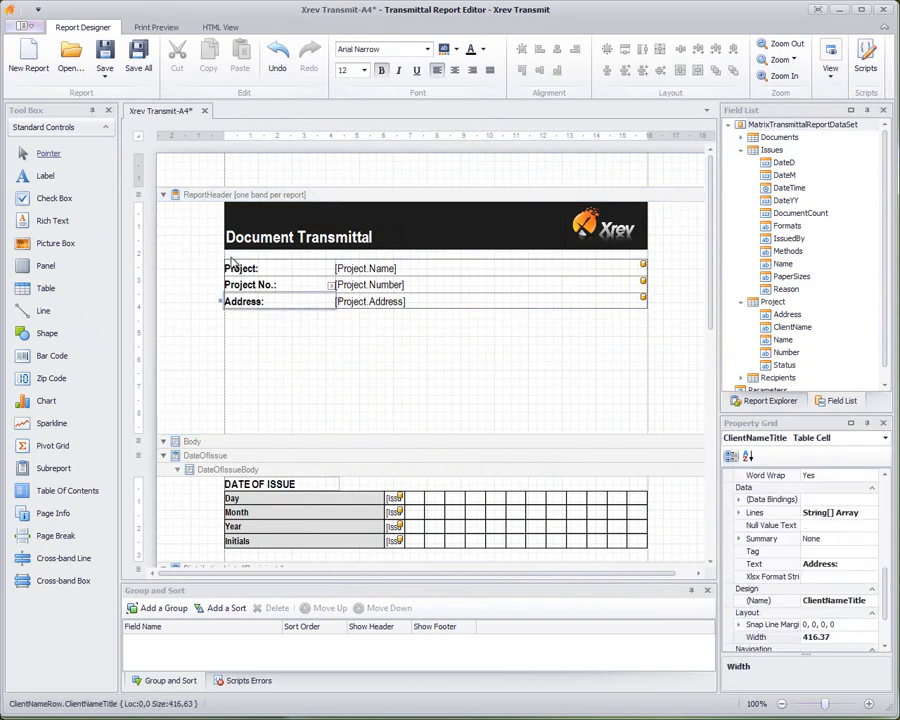
{"action": "left_click", "coordinate": [283, 257]}
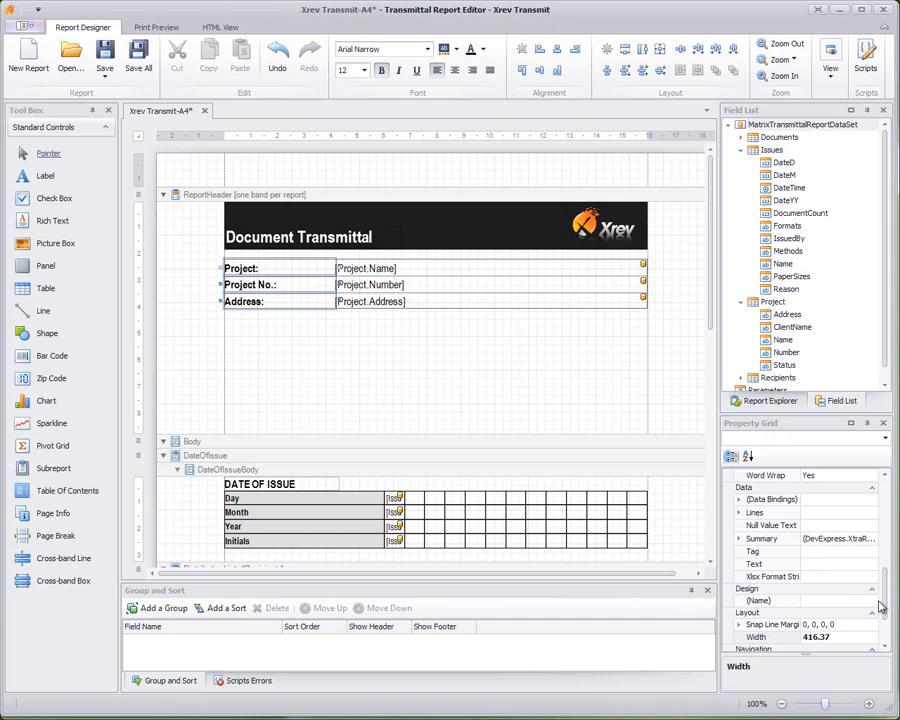
{"action": "left_click_drag", "start_coordinate": [879, 606], "coordinate": [877, 510]}
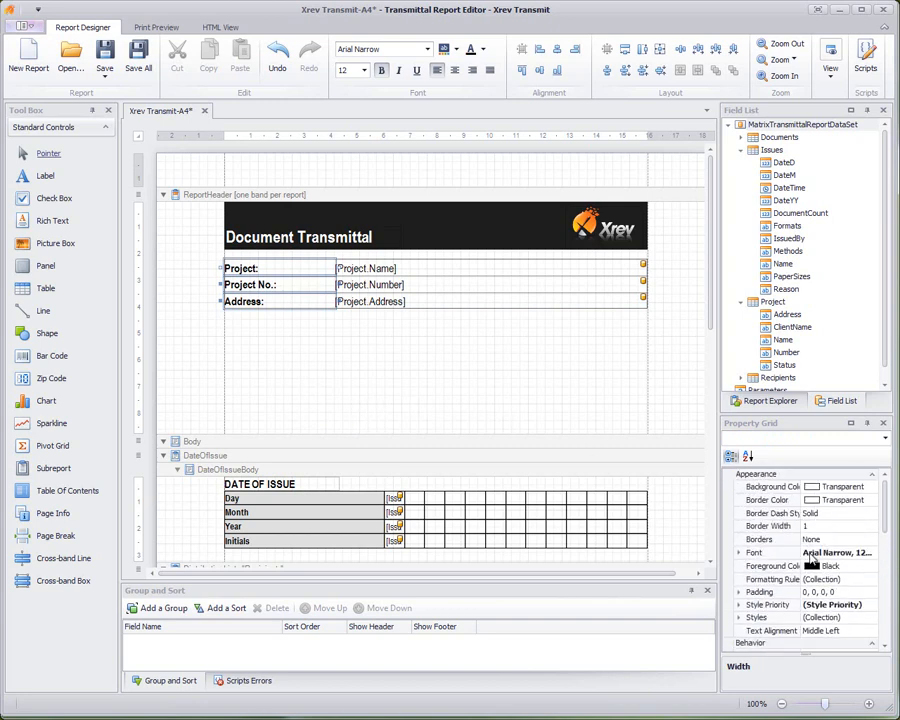
{"action": "left_click", "coordinate": [338, 352]}
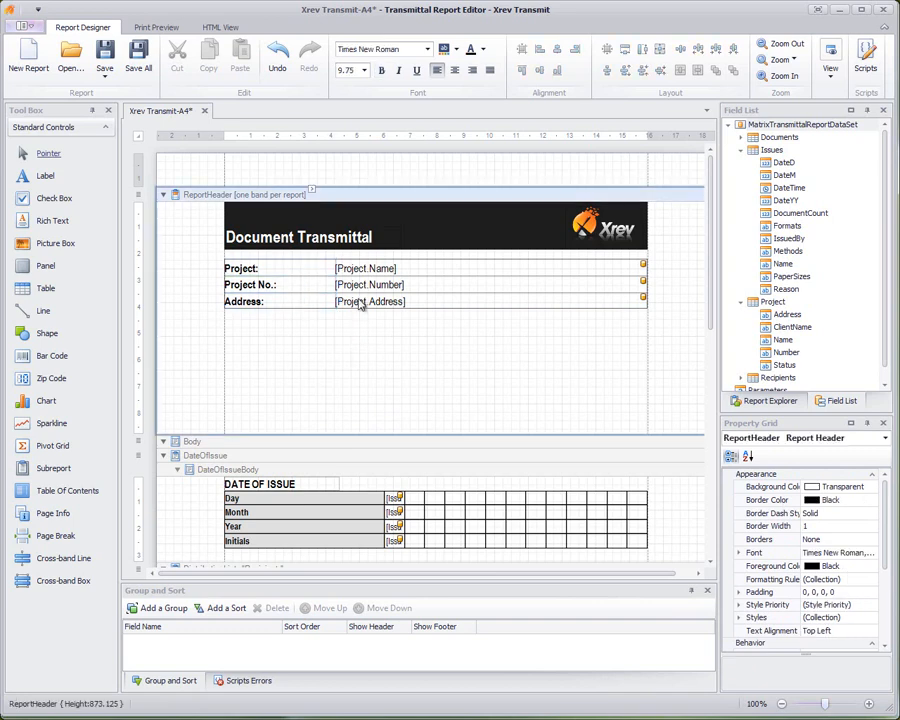
Step: Shrink the ReportHeader band to a height of about 439, ending just below the project information table
{"action": "left_click", "coordinate": [223, 258]}
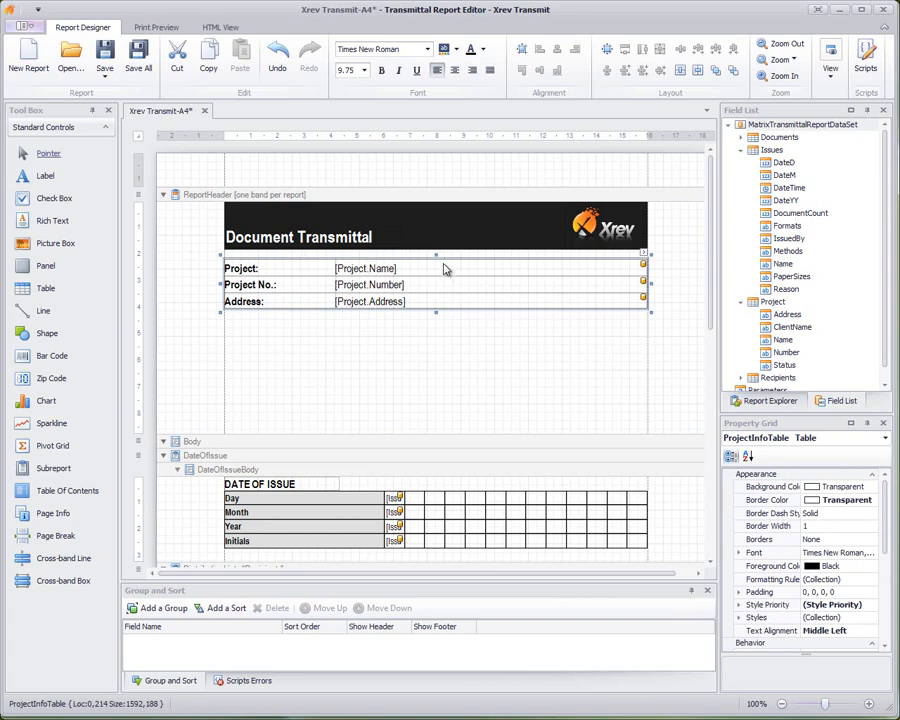
{"action": "left_click", "coordinate": [460, 352]}
{"action": "left_click_drag", "start_coordinate": [245, 434], "coordinate": [235, 320]}
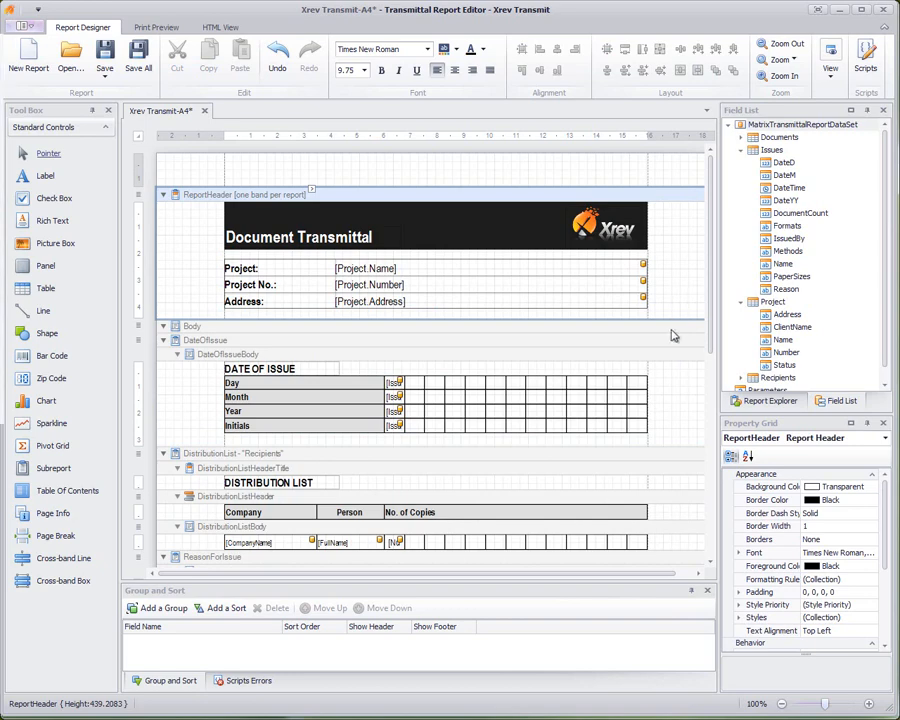
Step: Look over the Date of Issue, Distribution List, Reason for Issue and Document Format & Size sections of the report
{"action": "scroll", "coordinate": [670, 370], "scroll_direction": "down", "scroll_amount": 2}
{"action": "scroll", "coordinate": [452, 293], "scroll_direction": "up", "scroll_amount": 1}
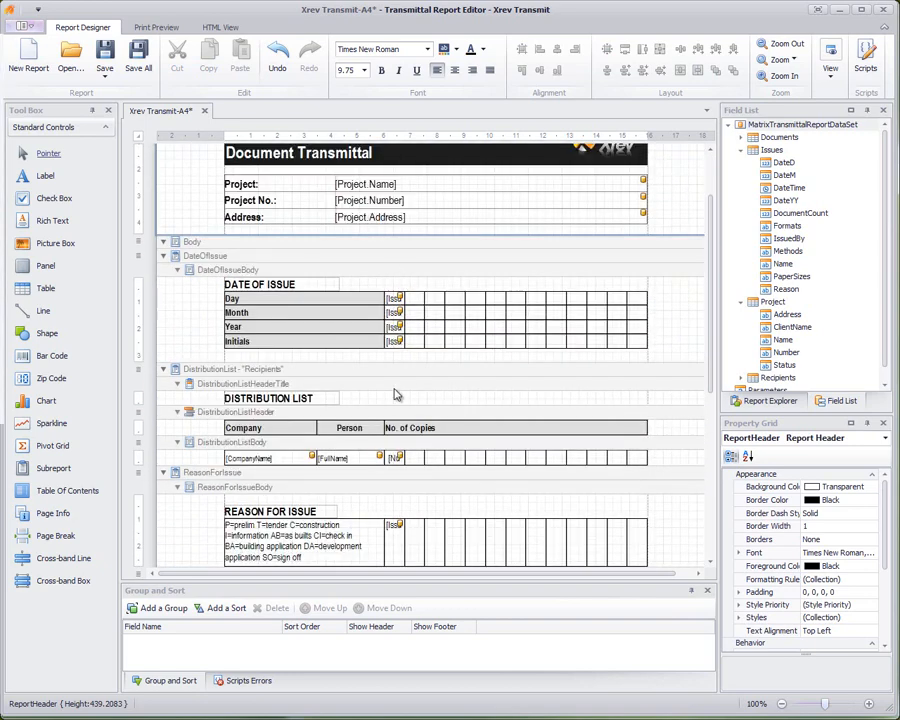
{"action": "left_click", "coordinate": [405, 305]}
{"action": "left_click", "coordinate": [399, 548]}
{"action": "scroll", "coordinate": [399, 548], "scroll_direction": "down", "scroll_amount": 4}
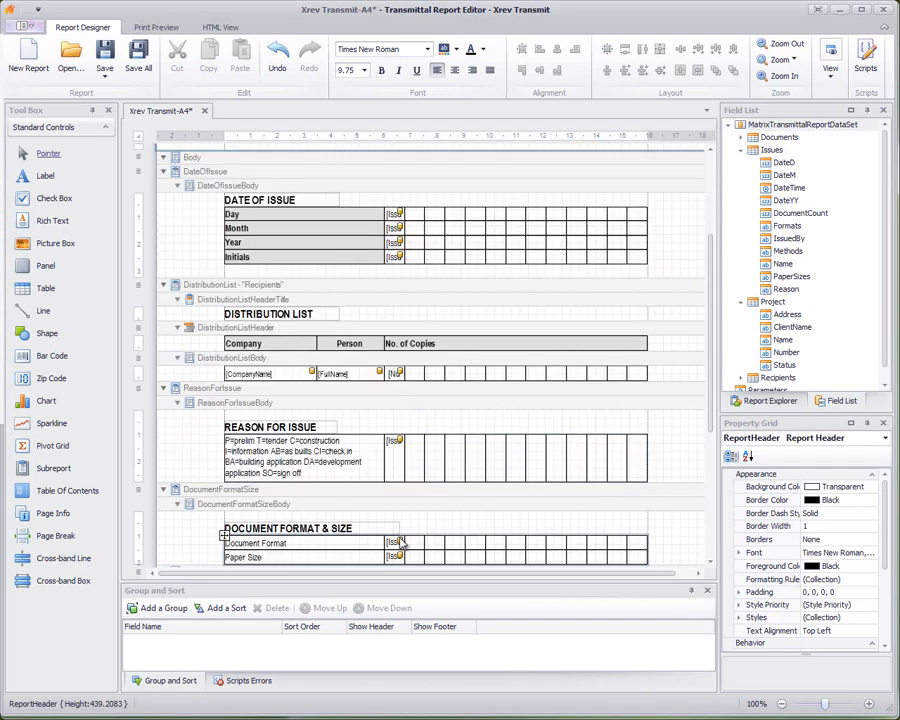
{"action": "scroll", "coordinate": [398, 520], "scroll_direction": "up", "scroll_amount": 5}
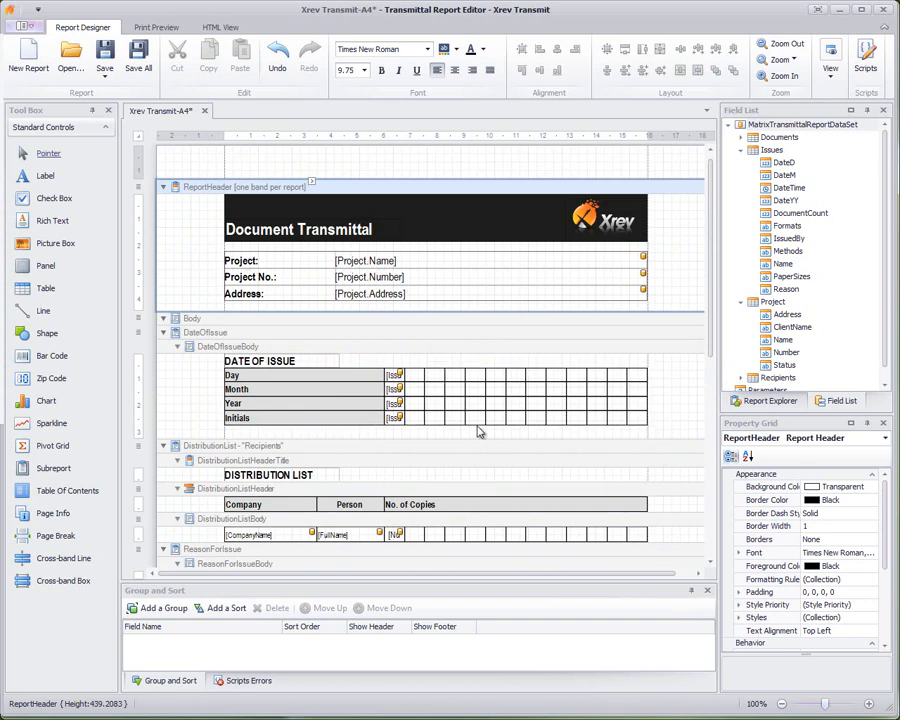
{"action": "scroll", "coordinate": [478, 432], "scroll_direction": "down", "scroll_amount": 3}
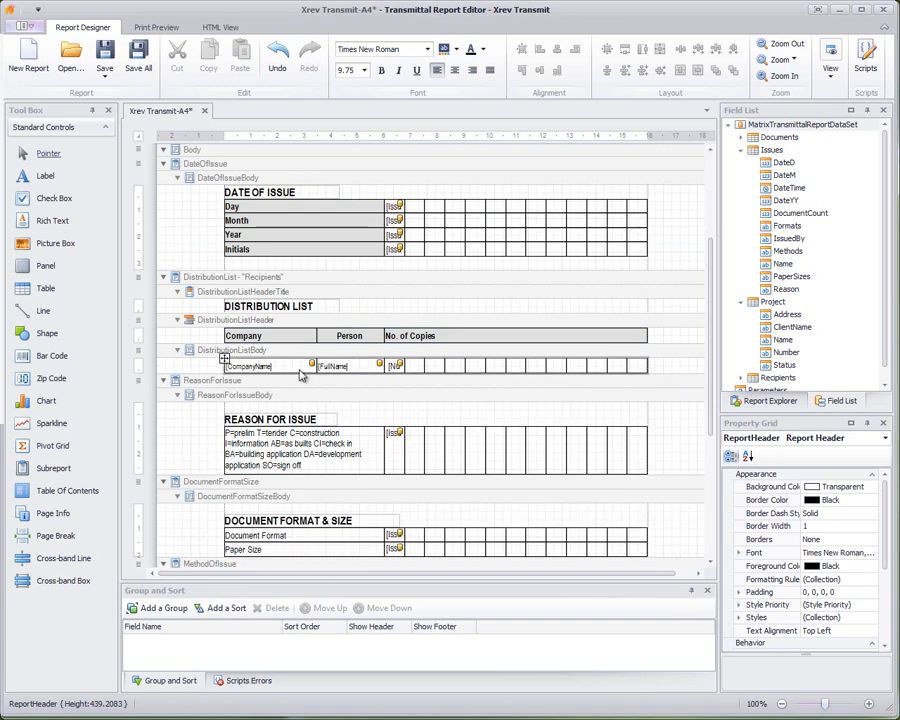
Step: Select the DistributionList band and view its detail report tasks to check which data member it uses
{"action": "left_click", "coordinate": [246, 280]}
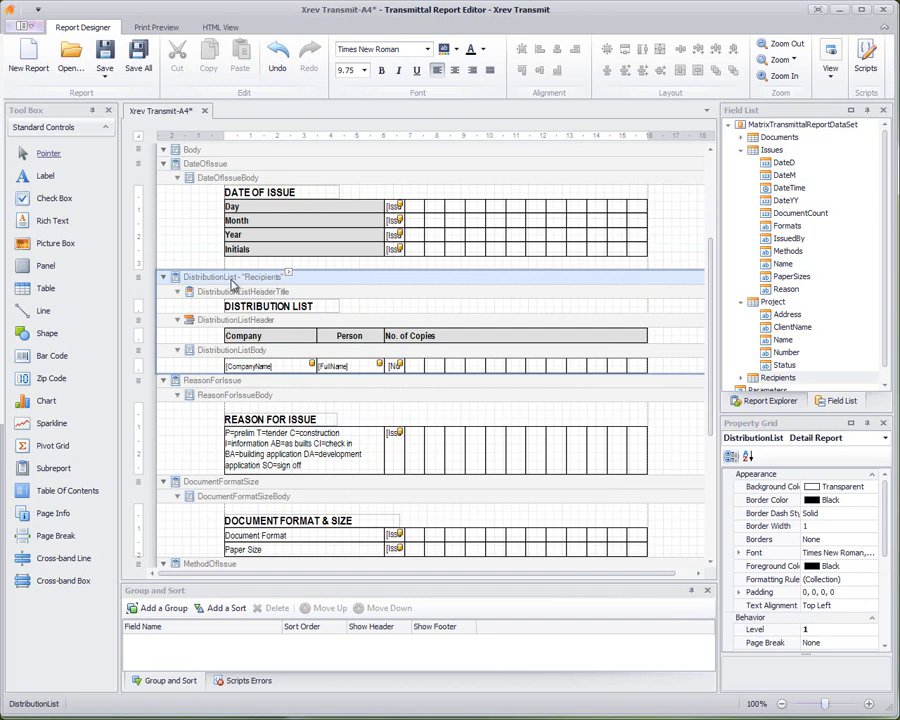
{"action": "scroll", "coordinate": [252, 330], "scroll_direction": "down", "scroll_amount": 5}
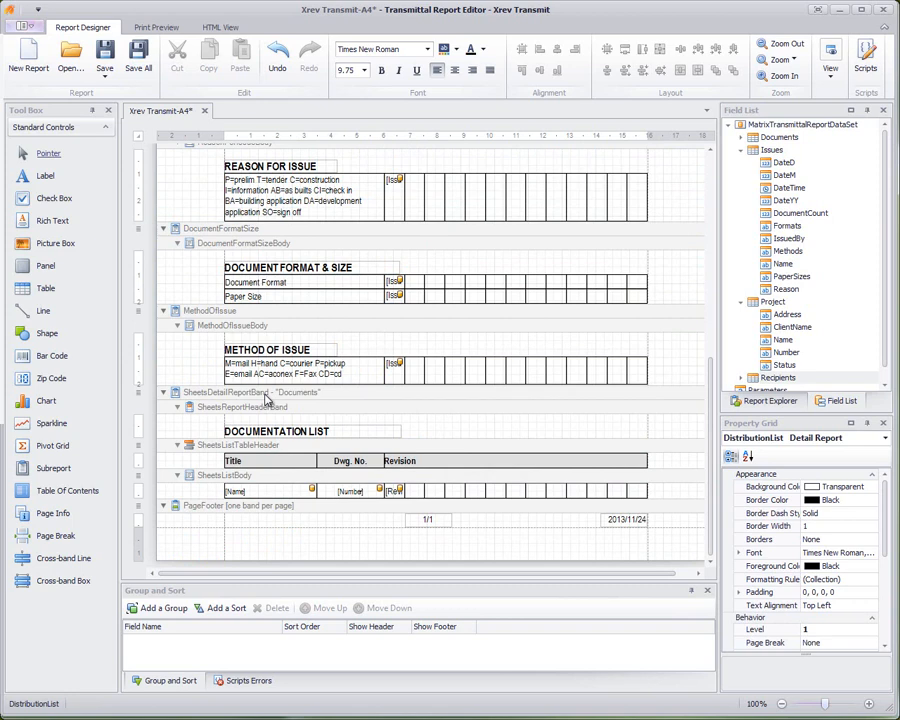
{"action": "scroll", "coordinate": [267, 400], "scroll_direction": "up", "scroll_amount": 5}
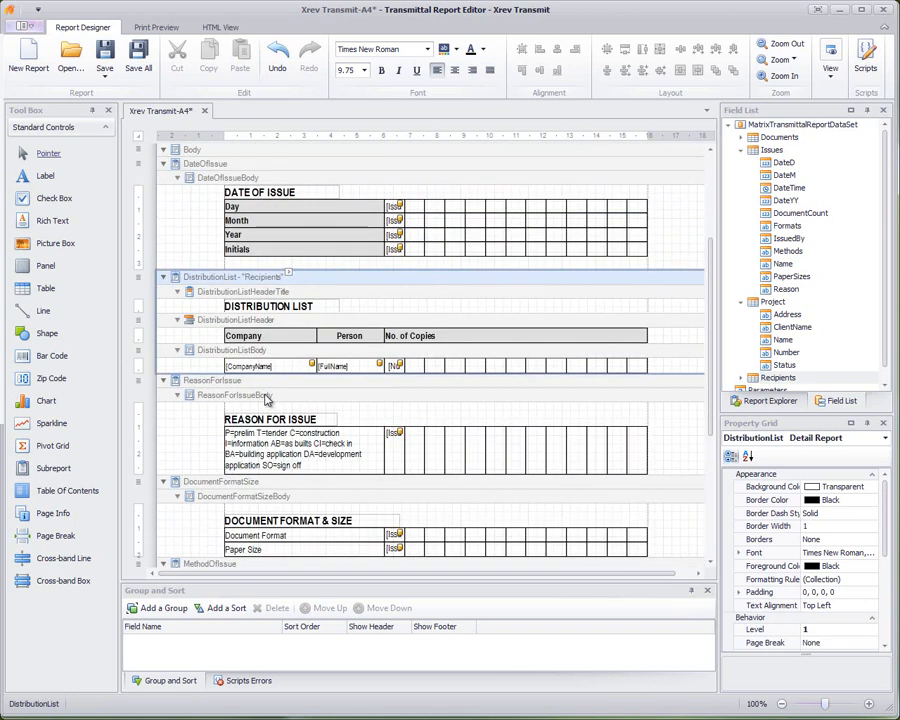
{"action": "left_click", "coordinate": [288, 272]}
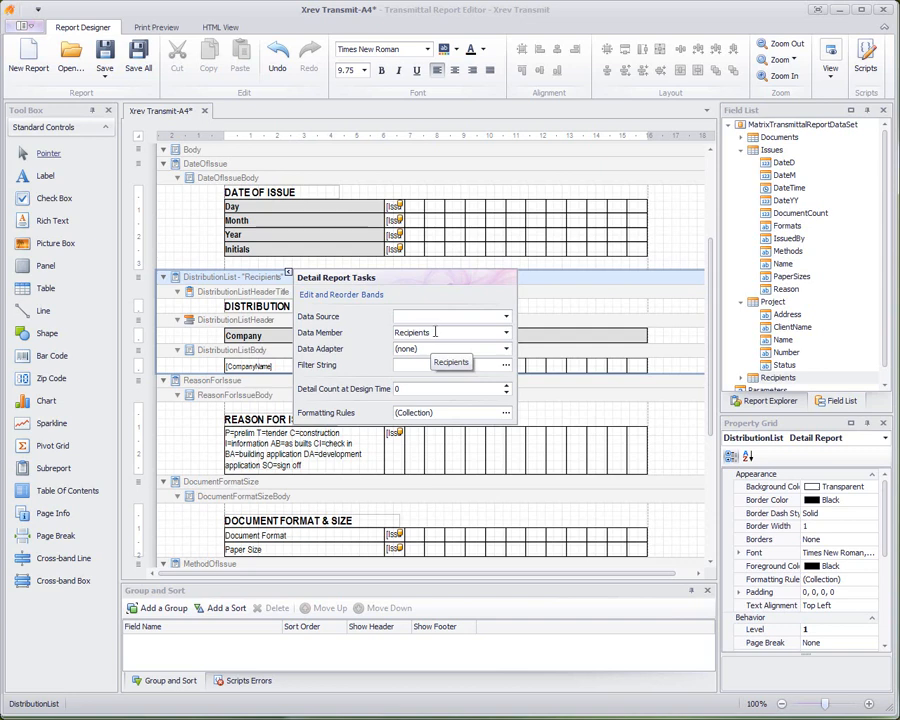
Step: View the detail report tasks of the SheetsDetailReportBand to check its data member
{"action": "scroll", "coordinate": [375, 370], "scroll_direction": "down", "scroll_amount": 5}
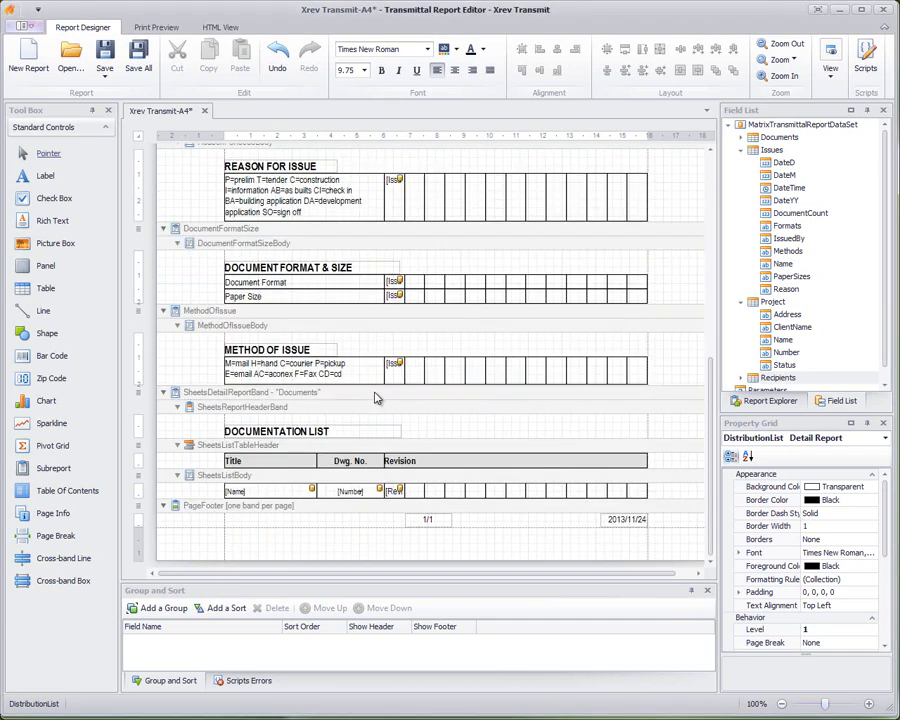
{"action": "left_click", "coordinate": [254, 393]}
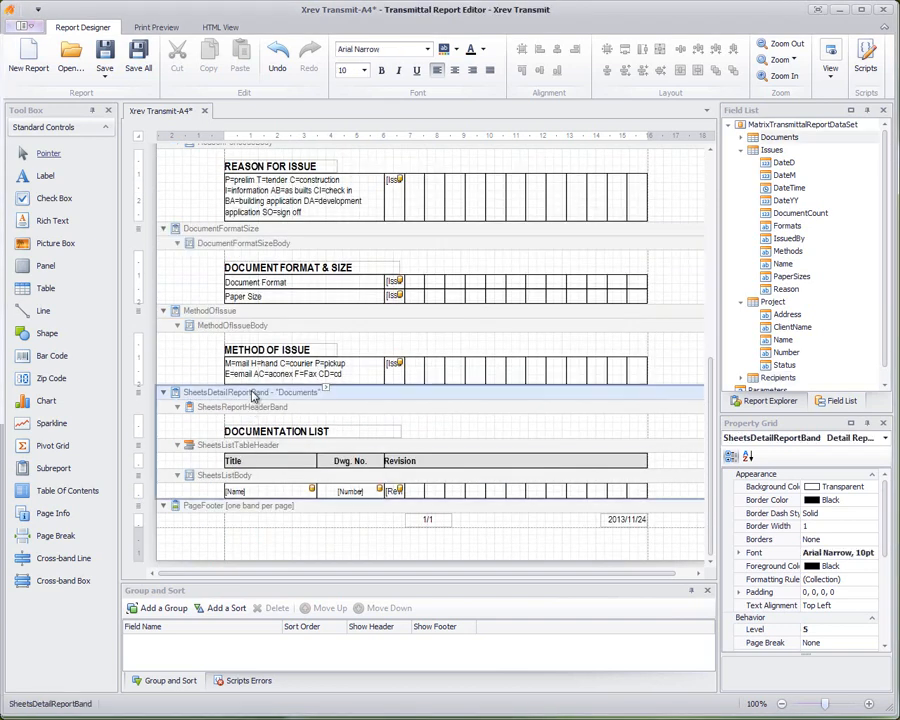
{"action": "left_click", "coordinate": [327, 390]}
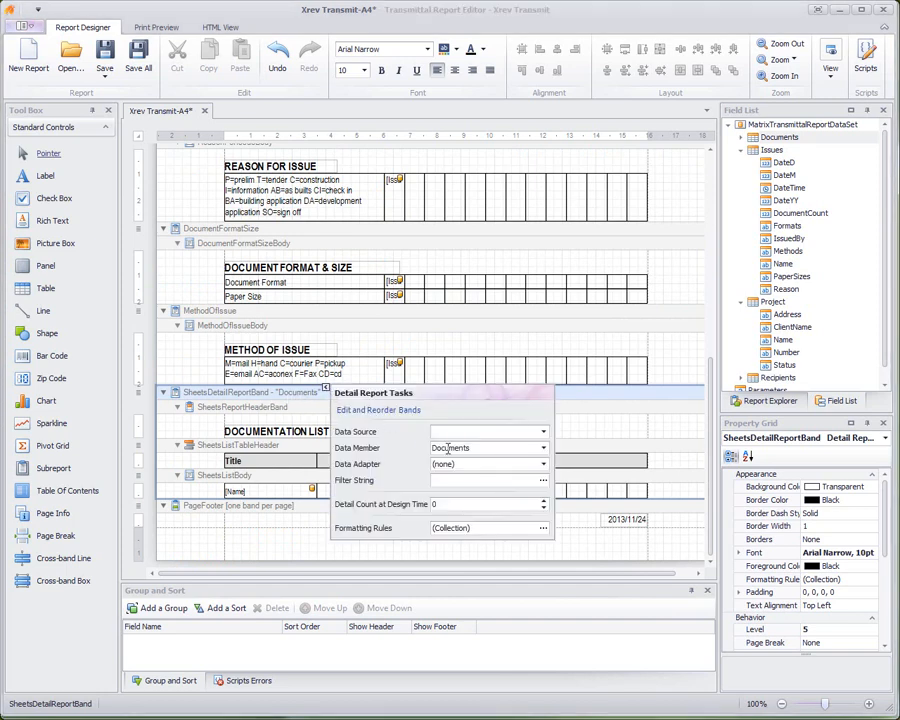
{"action": "left_click", "coordinate": [281, 395]}
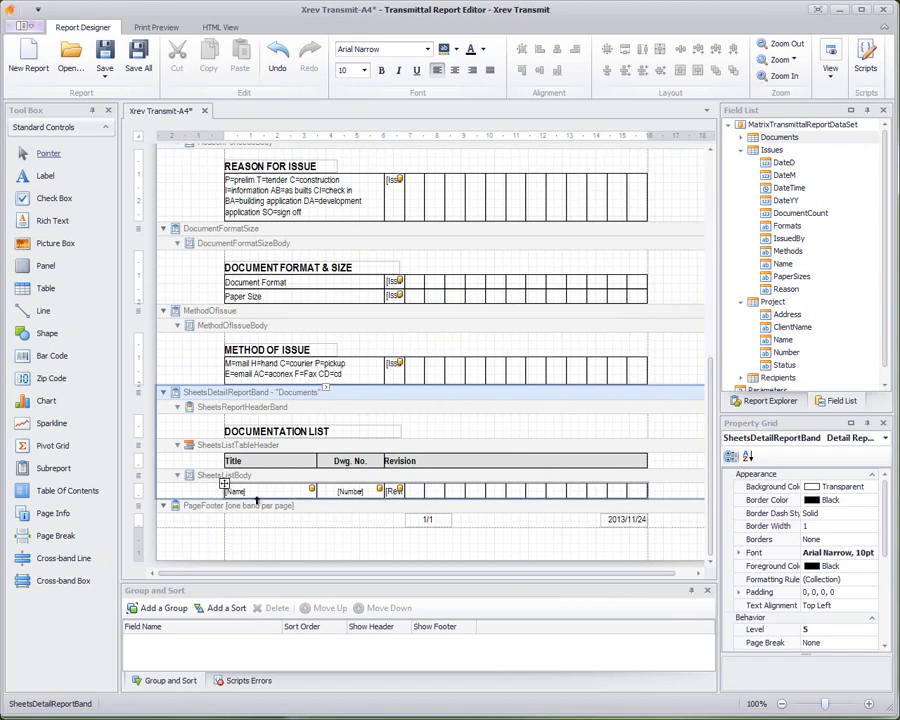
Step: Examine the properties of the Document Format title cell in the Document Format & Size table
{"action": "scroll", "coordinate": [291, 300], "scroll_direction": "up", "scroll_amount": 6}
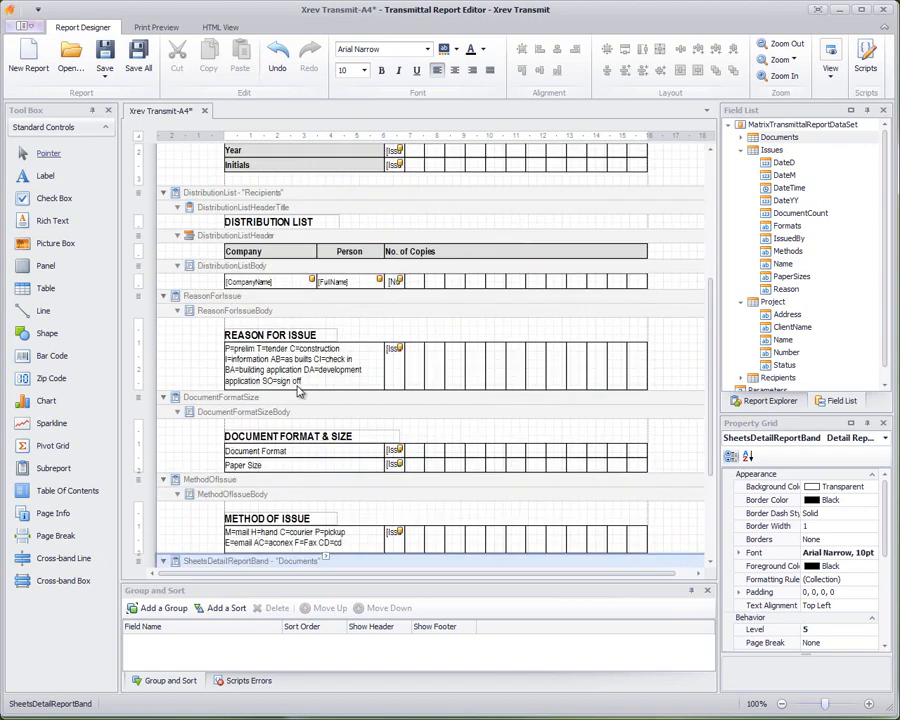
{"action": "scroll", "coordinate": [225, 305], "scroll_direction": "down", "scroll_amount": 3}
{"action": "scroll", "coordinate": [403, 347], "scroll_direction": "down", "scroll_amount": 4}
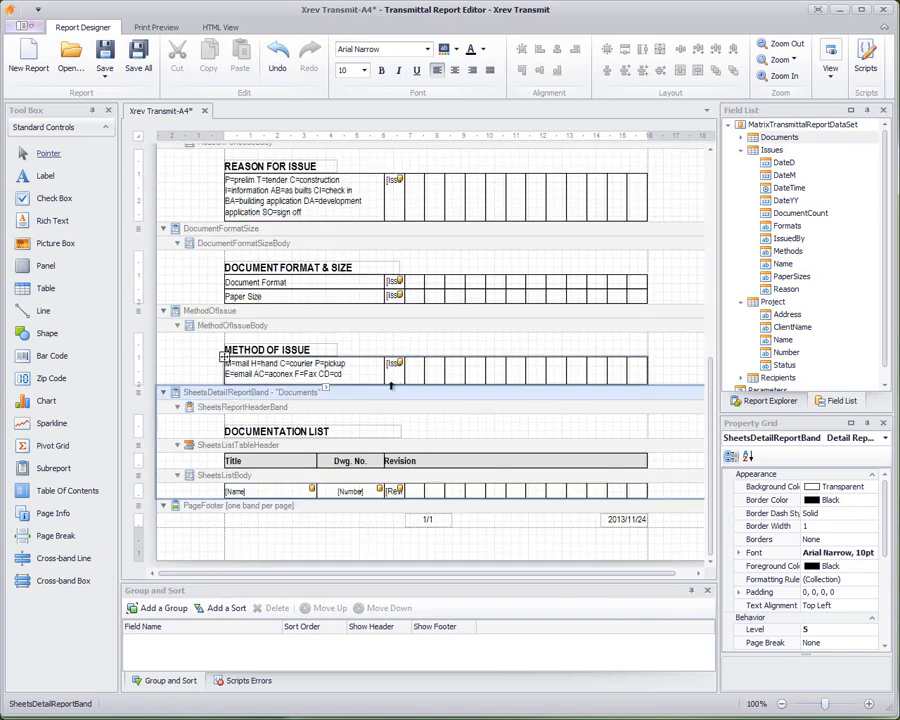
{"action": "left_click", "coordinate": [348, 288]}
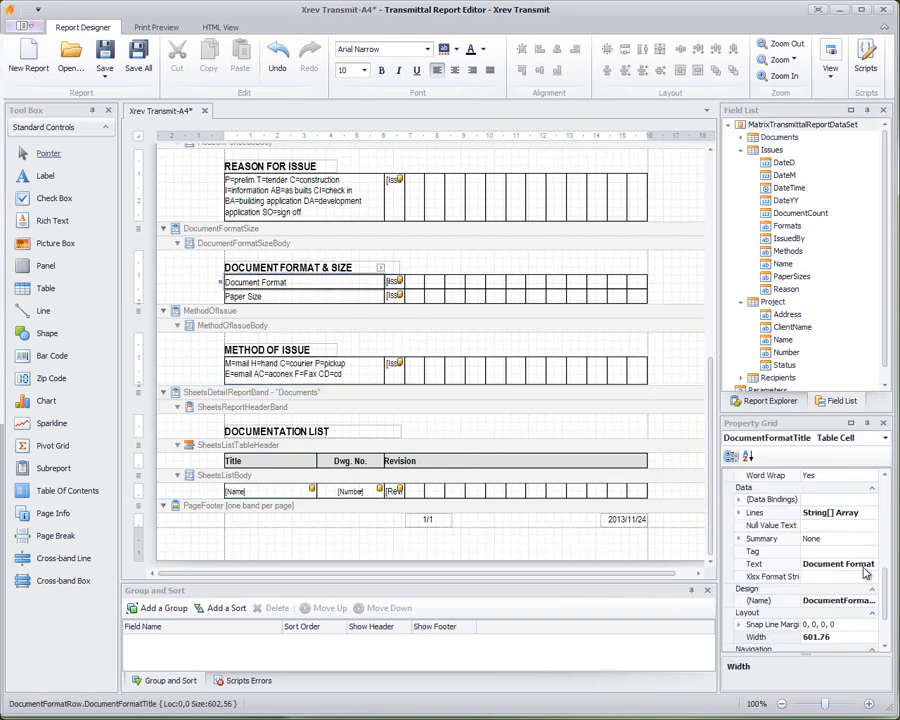
{"action": "left_click_drag", "start_coordinate": [882, 588], "coordinate": [881, 493]}
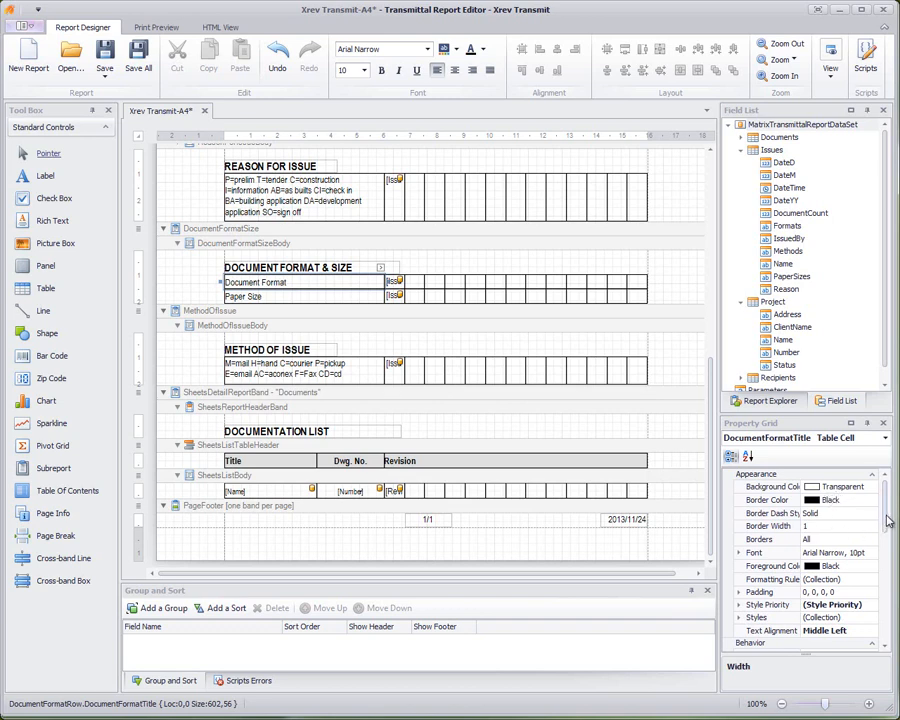
{"action": "left_click_drag", "start_coordinate": [886, 520], "coordinate": [886, 641]}
Step: Select the date field in the page footer and view its page information and format properties
{"action": "left_click", "coordinate": [637, 527]}
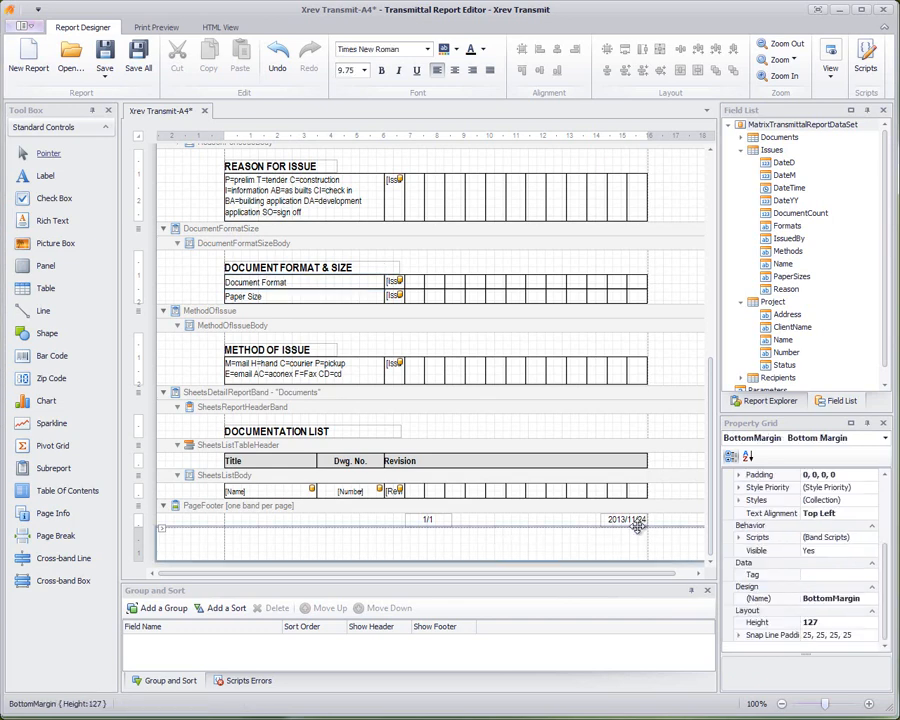
{"action": "left_click", "coordinate": [628, 520]}
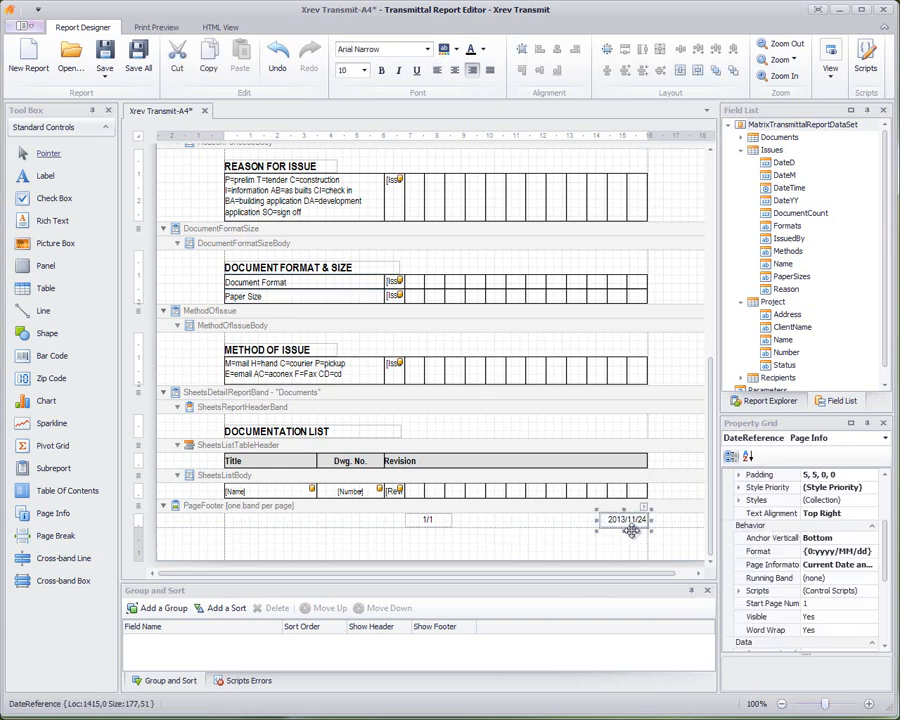
{"action": "left_click", "coordinate": [512, 548]}
Step: Insert a new row below the Address row in the ReportHeader's project information table
{"action": "scroll", "coordinate": [476, 430], "scroll_direction": "up", "scroll_amount": 10}
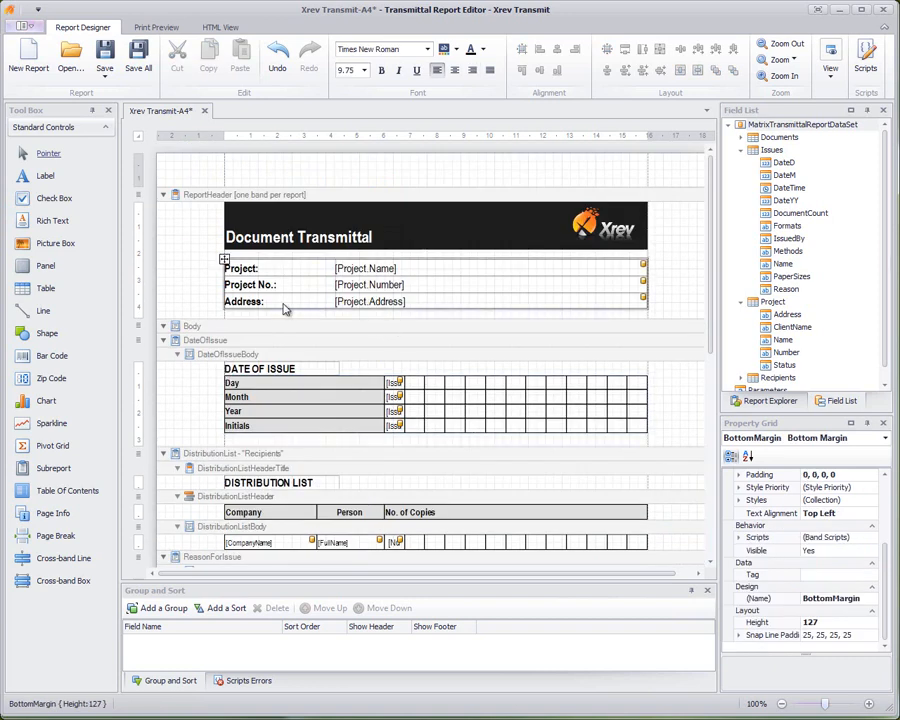
{"action": "left_click", "coordinate": [220, 301]}
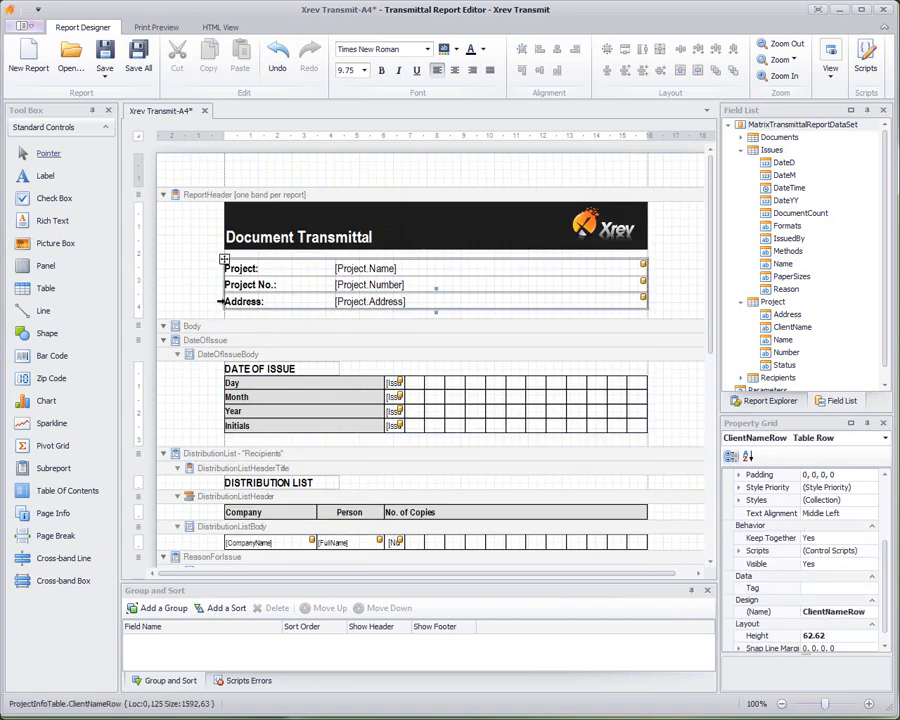
{"action": "right_click", "coordinate": [222, 301]}
{"action": "mouse_move", "coordinate": [258, 309]}
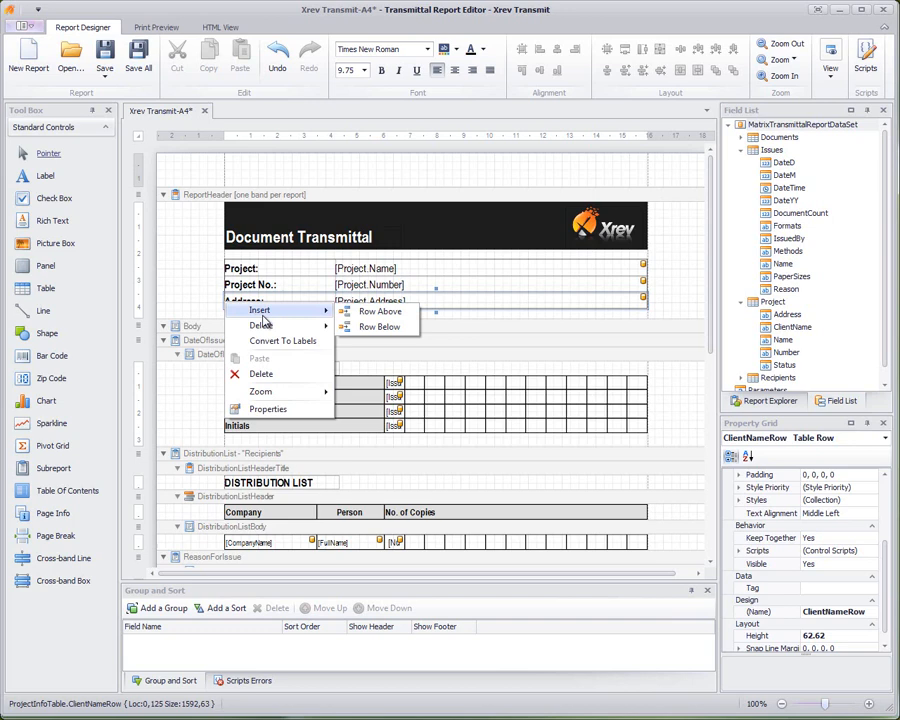
{"action": "left_click", "coordinate": [363, 328]}
Step: Label the new row's first cell "Date:" and place a Page Info control of about 1168 by 58 in its second cell
{"action": "left_click", "coordinate": [311, 322]}
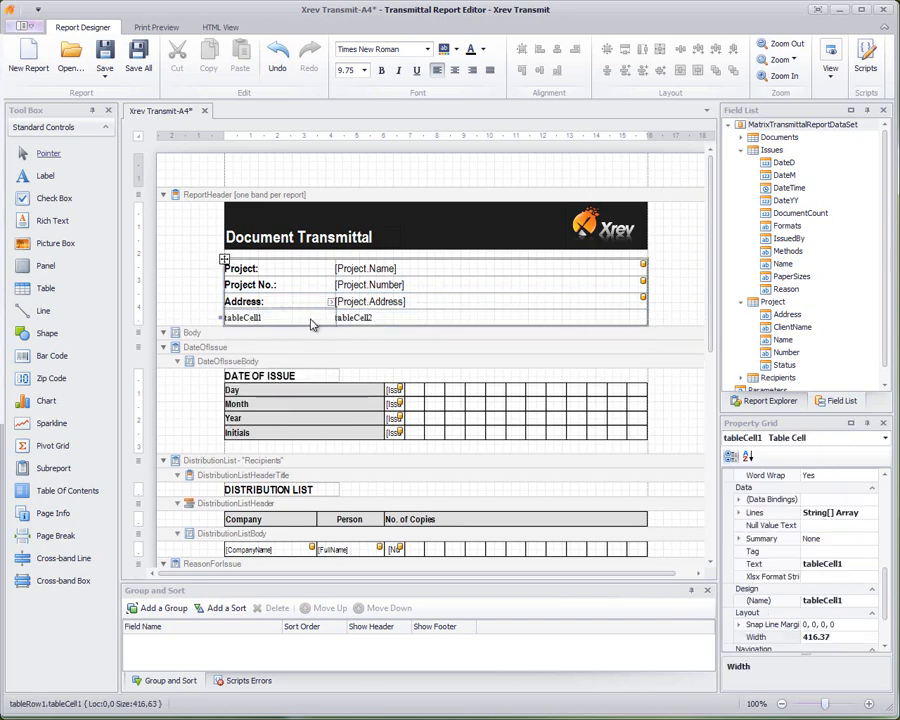
{"action": "double_click", "coordinate": [310, 322]}
{"action": "type", "text": "Date:"}
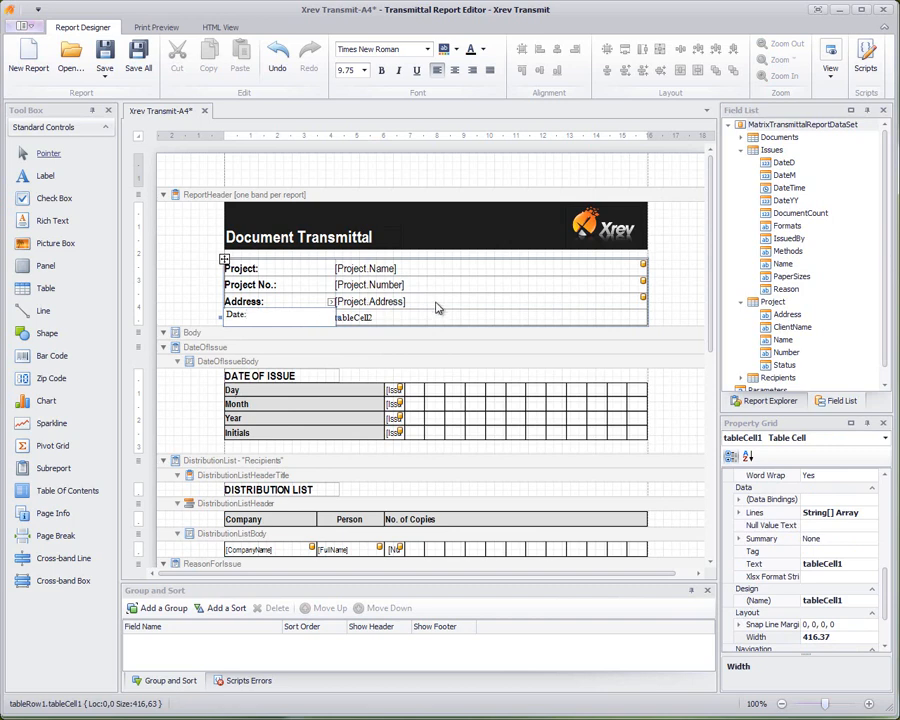
{"action": "left_click", "coordinate": [400, 318]}
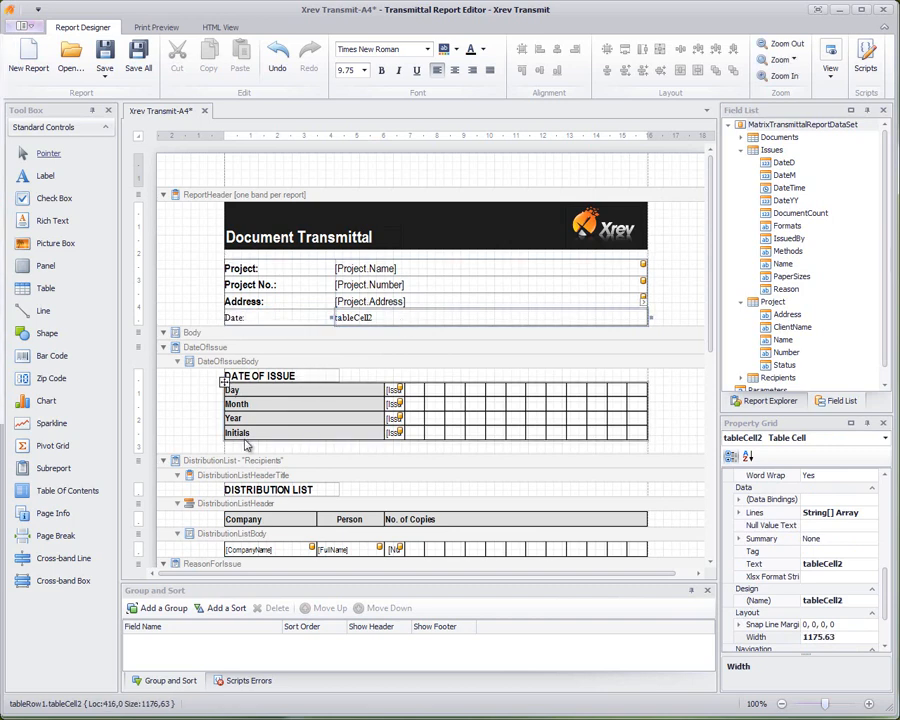
{"action": "left_click_drag", "start_coordinate": [24, 514], "coordinate": [651, 318]}
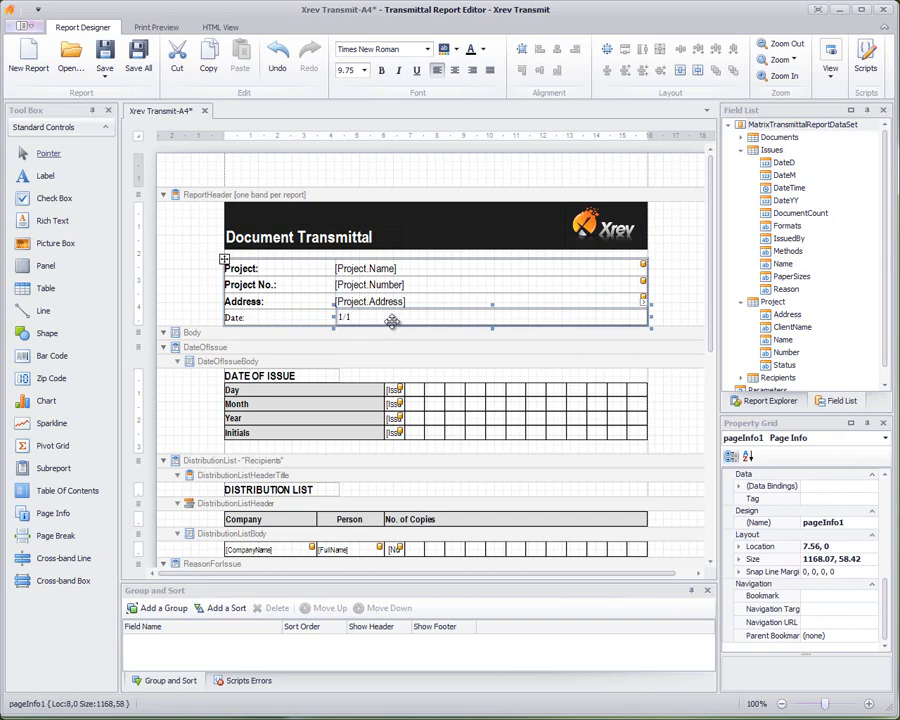
Step: Set the page information of the Page Info control in the header's Date row to Current Date and Time
{"action": "right_click", "coordinate": [351, 319]}
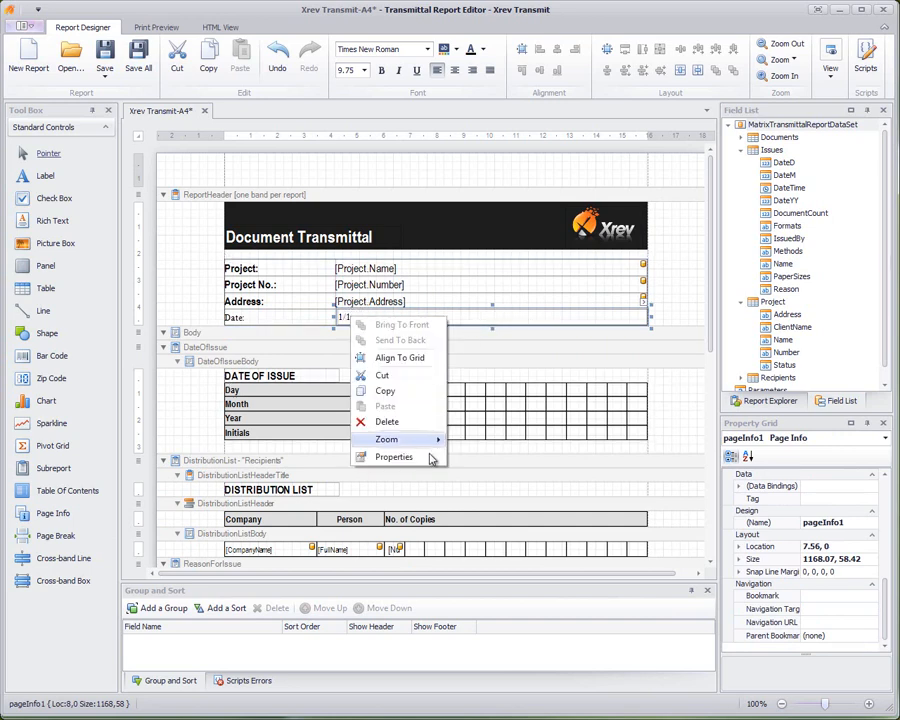
{"action": "left_click", "coordinate": [493, 318]}
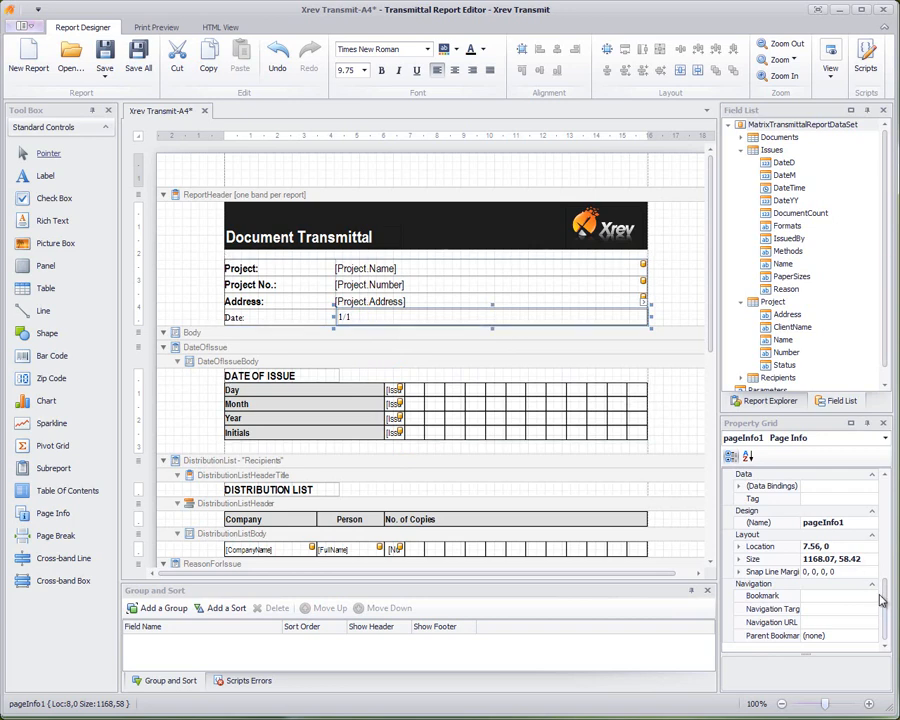
{"action": "left_click_drag", "start_coordinate": [884, 603], "coordinate": [891, 545]}
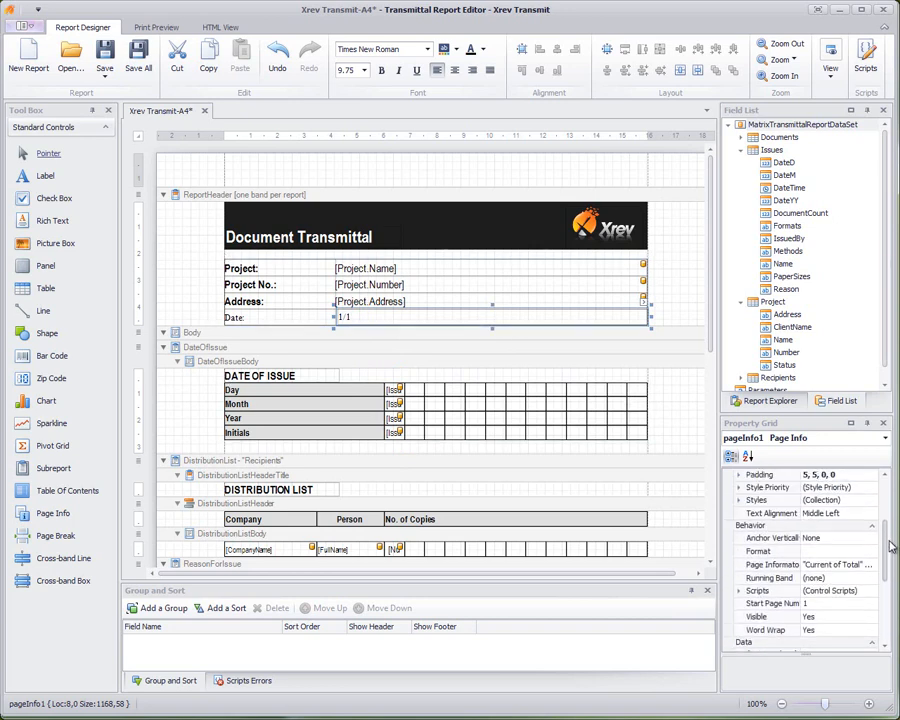
{"action": "left_click", "coordinate": [835, 565]}
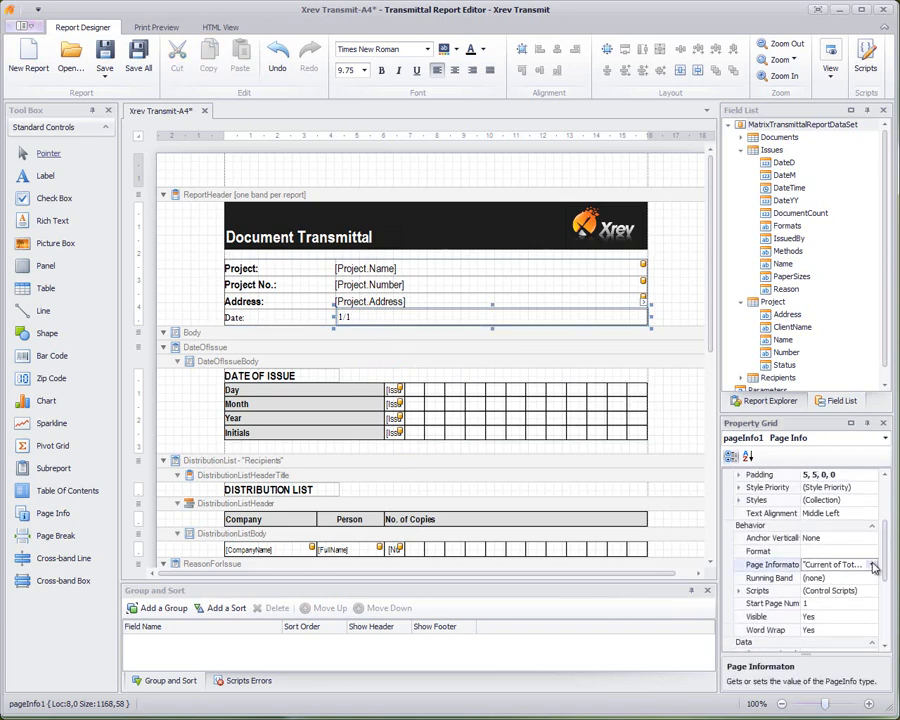
{"action": "left_click", "coordinate": [873, 565]}
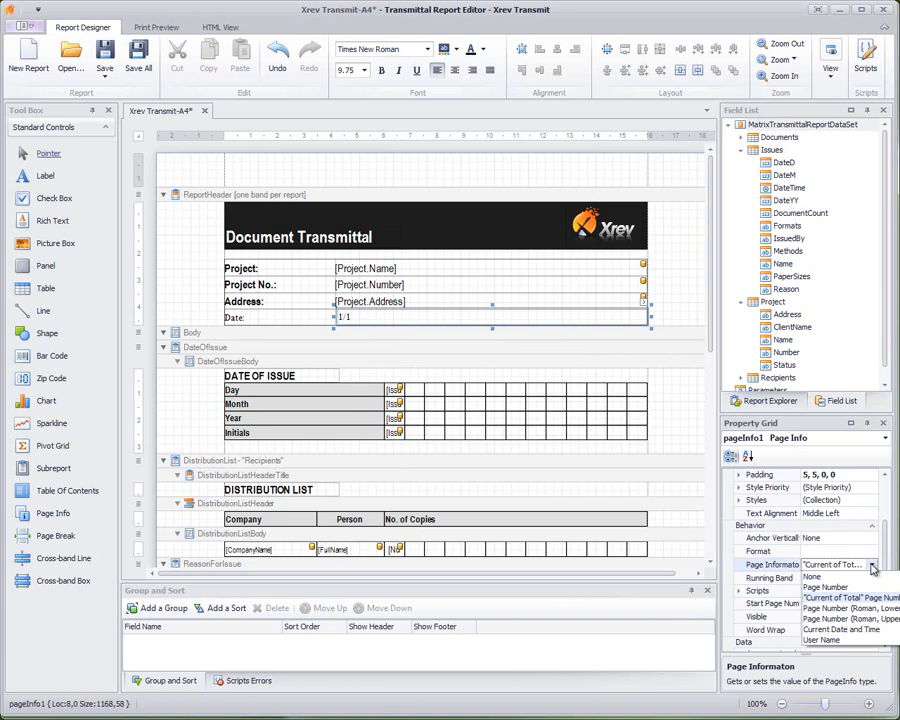
{"action": "left_click", "coordinate": [845, 630]}
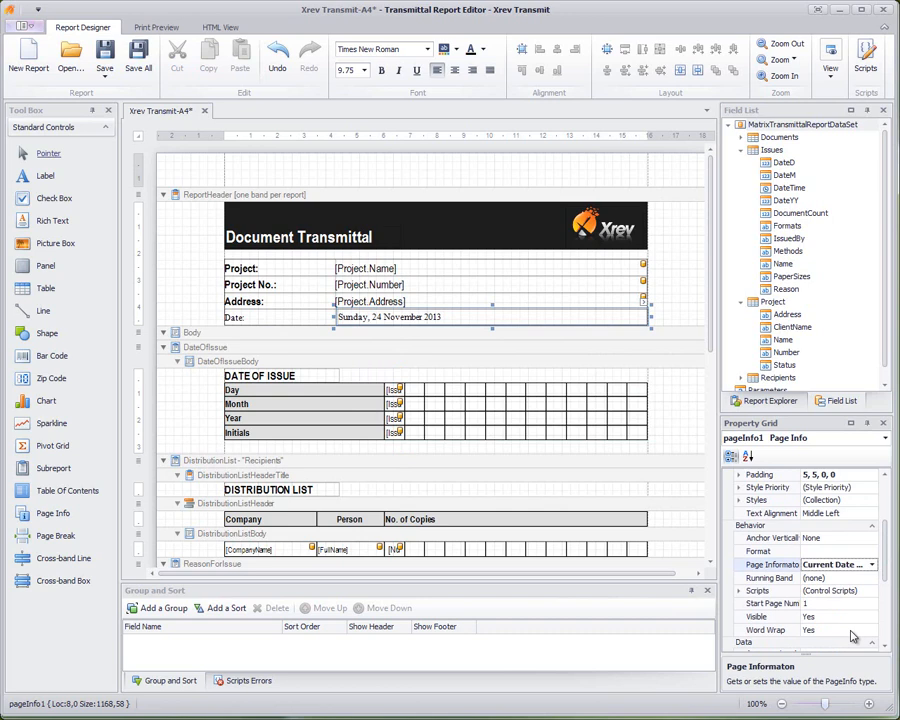
Step: Format the date in the header's Date row with the standard DateTime type dd/MM/yyyy
{"action": "left_click", "coordinate": [600, 316]}
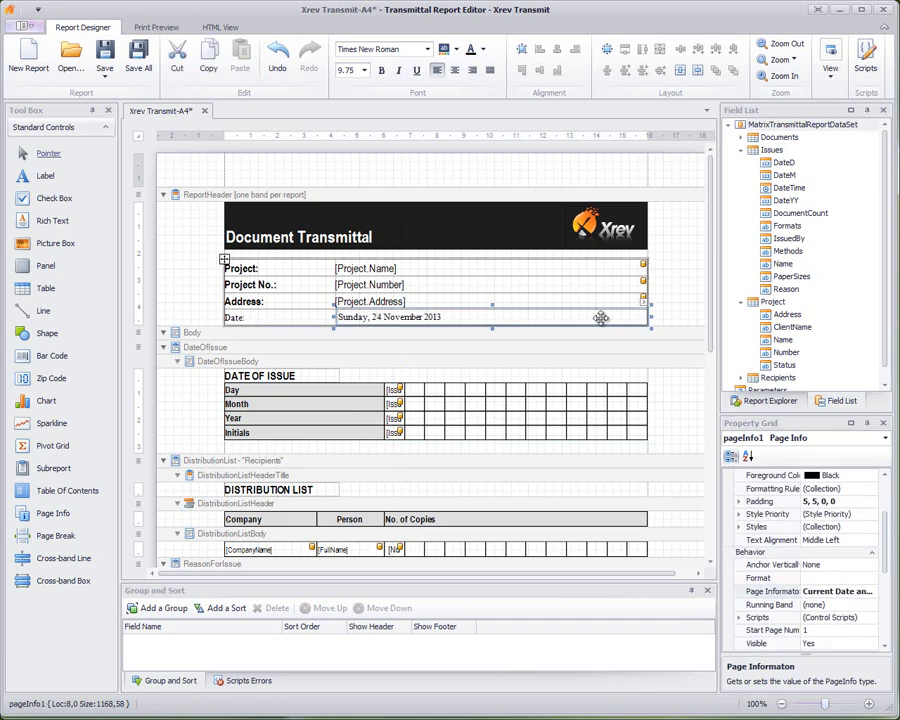
{"action": "left_click", "coordinate": [644, 300]}
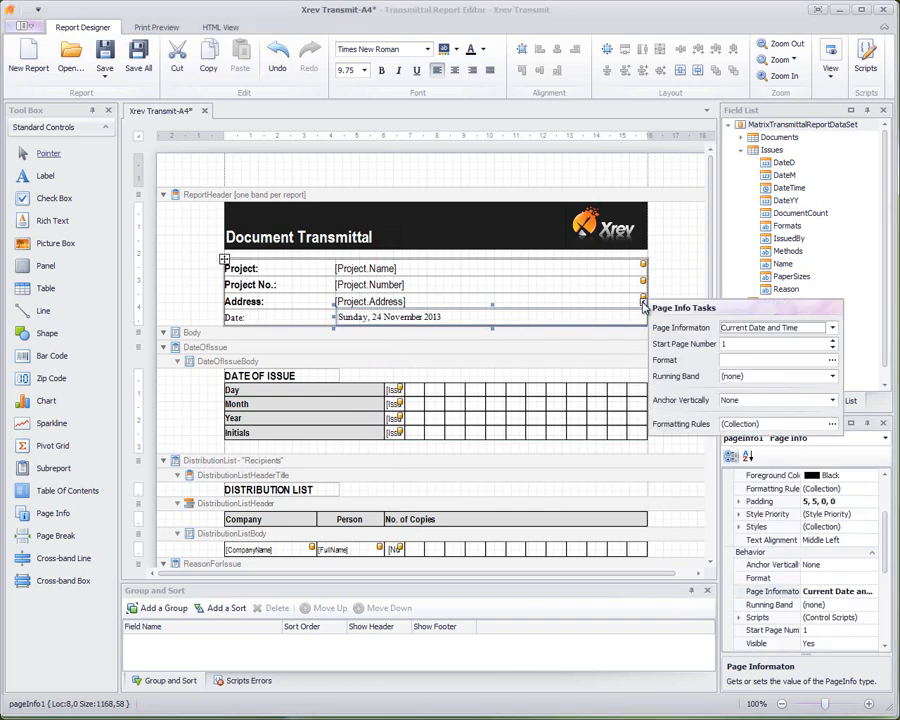
{"action": "left_click", "coordinate": [741, 360]}
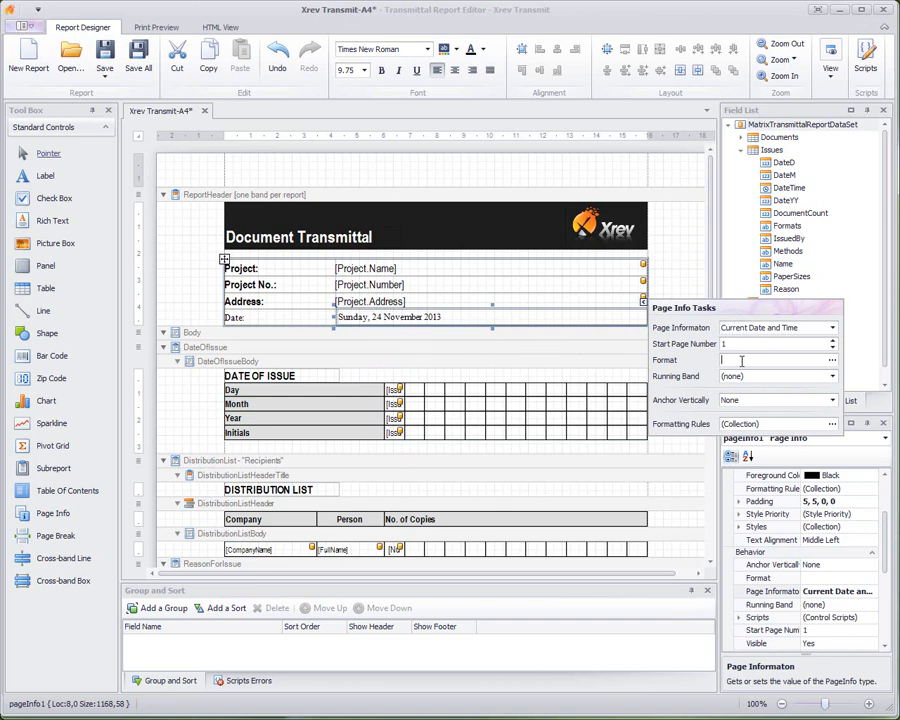
{"action": "left_click", "coordinate": [832, 360]}
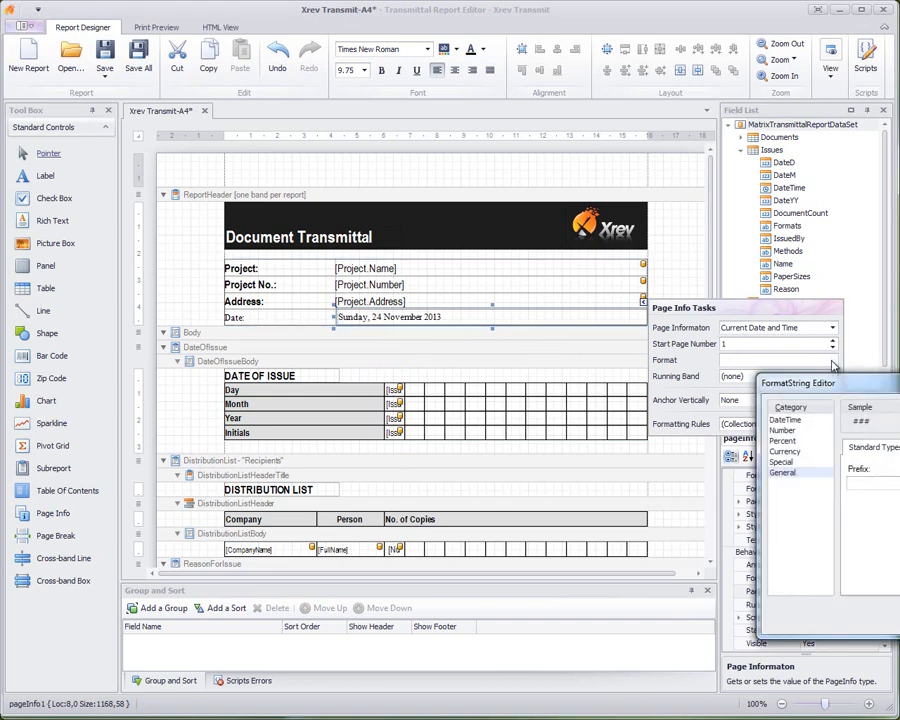
{"action": "left_click", "coordinate": [785, 420]}
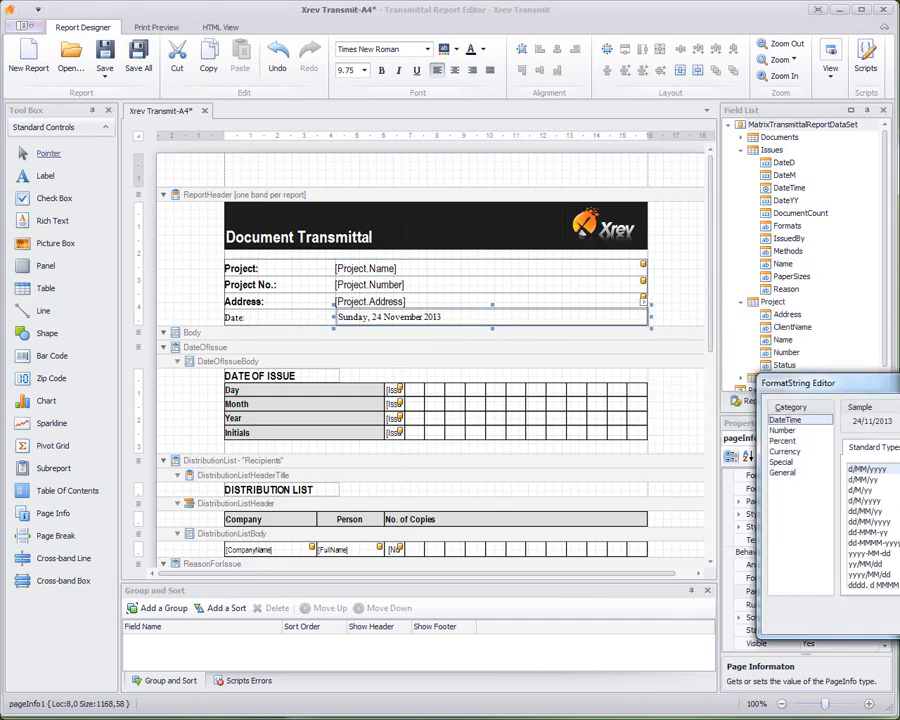
{"action": "left_click_drag", "start_coordinate": [876, 386], "coordinate": [640, 338]}
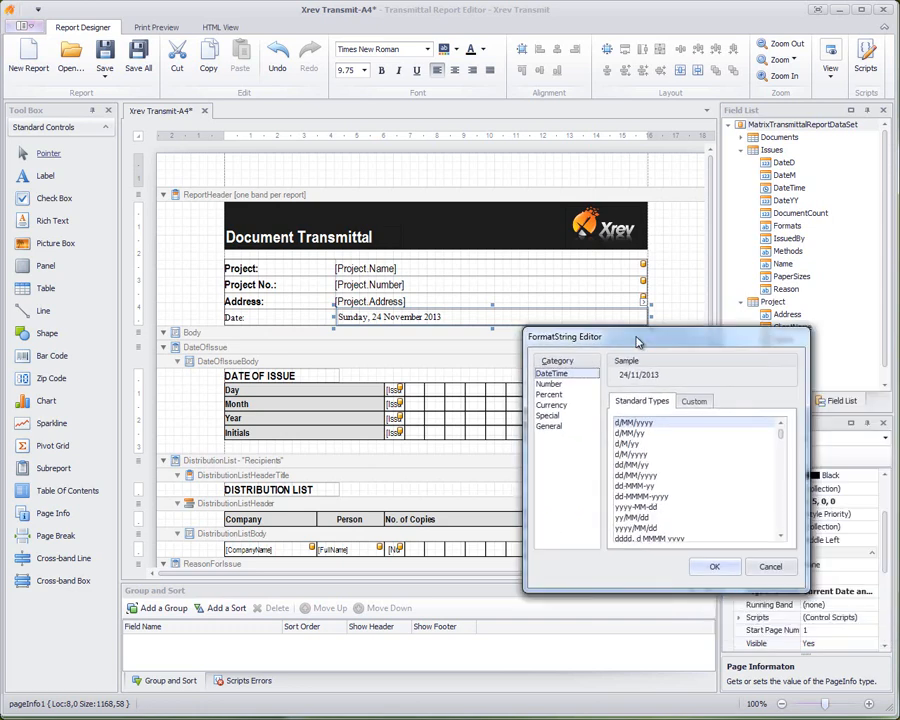
{"action": "left_click", "coordinate": [648, 476]}
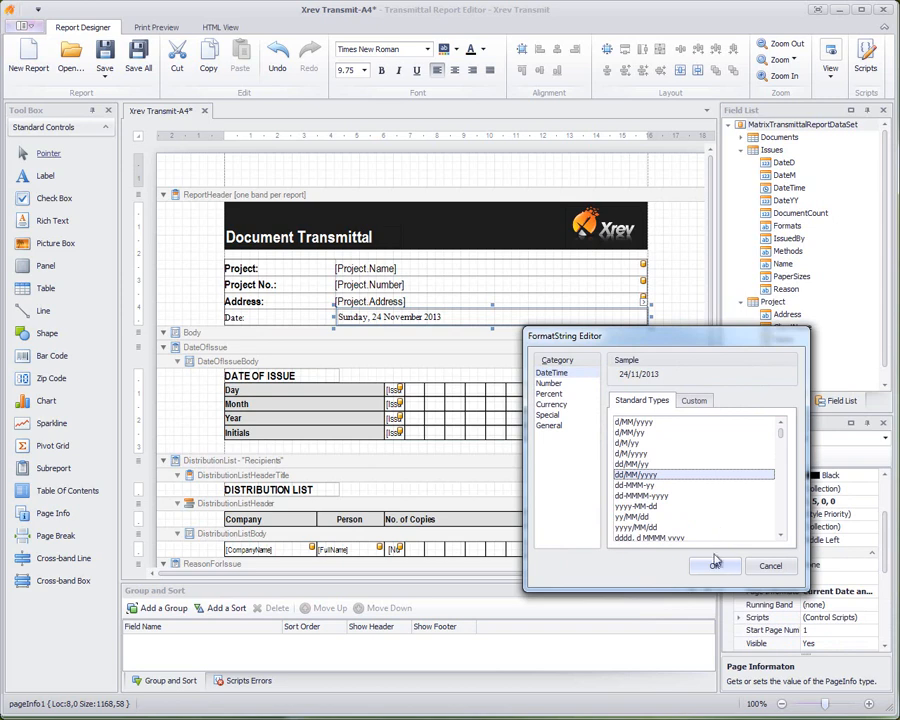
{"action": "left_click", "coordinate": [714, 565]}
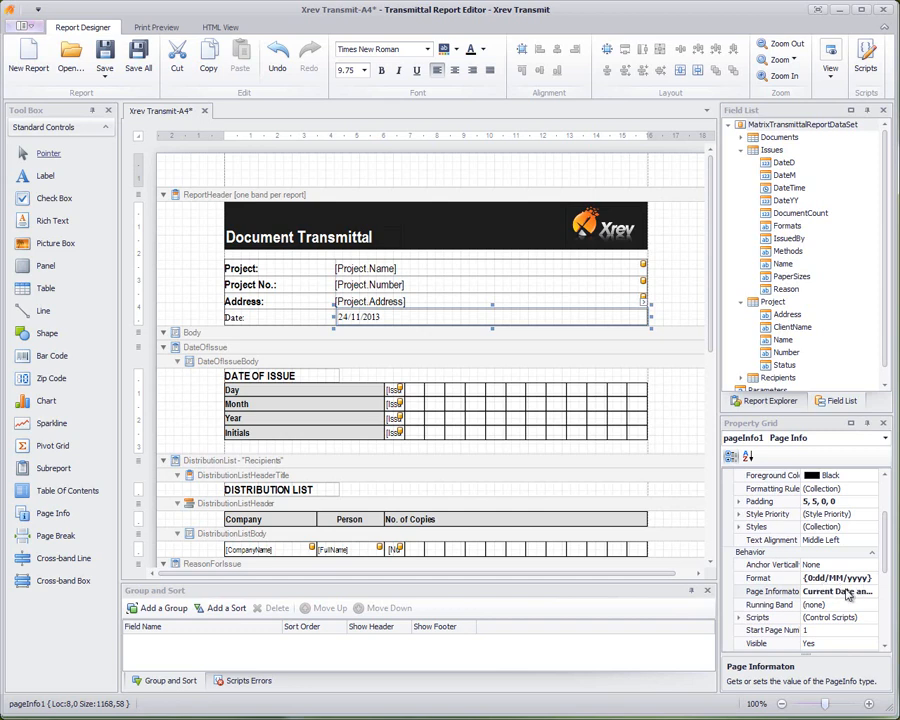
Step: Close the Xrev Transmit-A4 report in the editor without saving the changes
{"action": "left_click", "coordinate": [669, 309]}
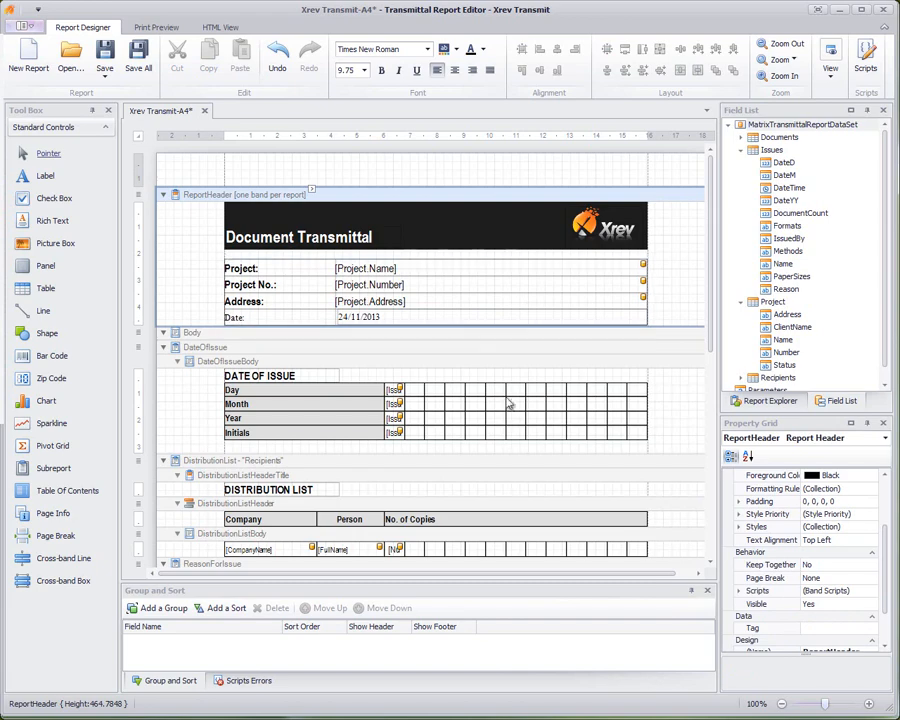
{"action": "left_click", "coordinate": [676, 424]}
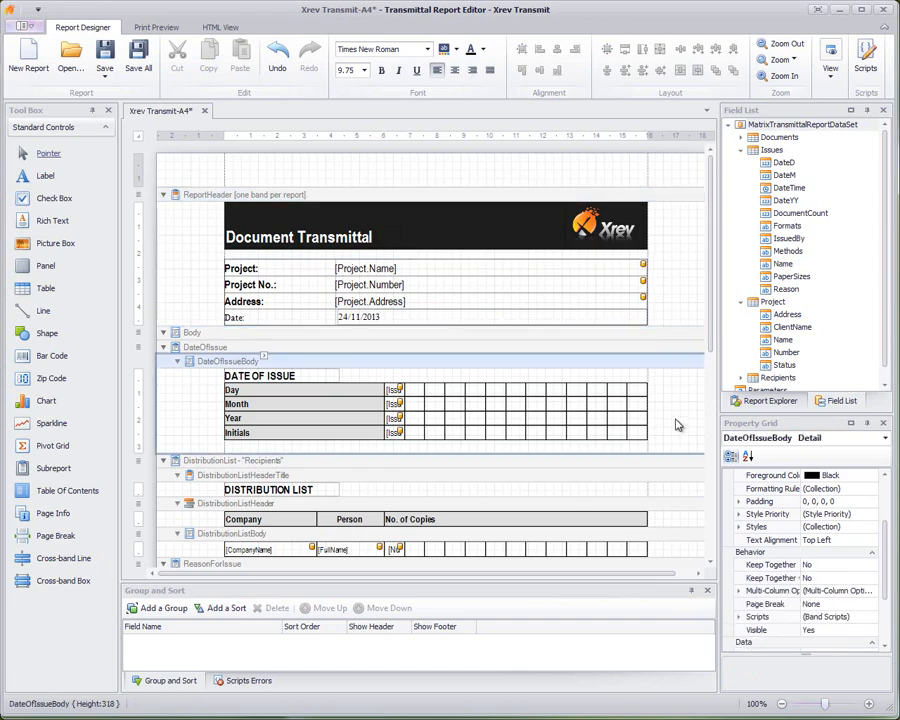
{"action": "scroll", "coordinate": [676, 424], "scroll_direction": "down", "scroll_amount": 10}
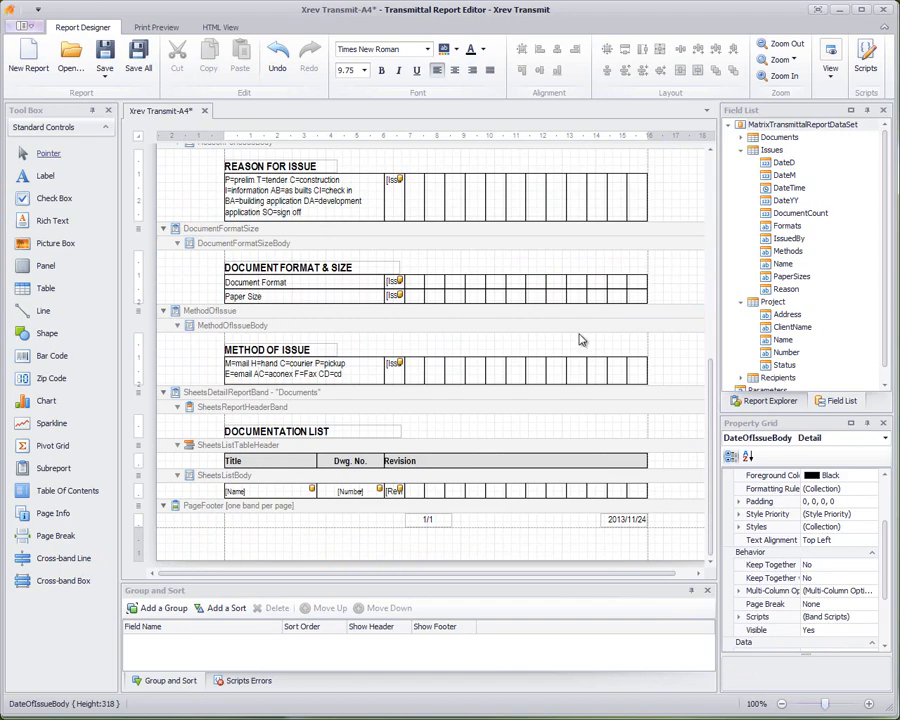
{"action": "scroll", "coordinate": [583, 335], "scroll_direction": "up", "scroll_amount": 10}
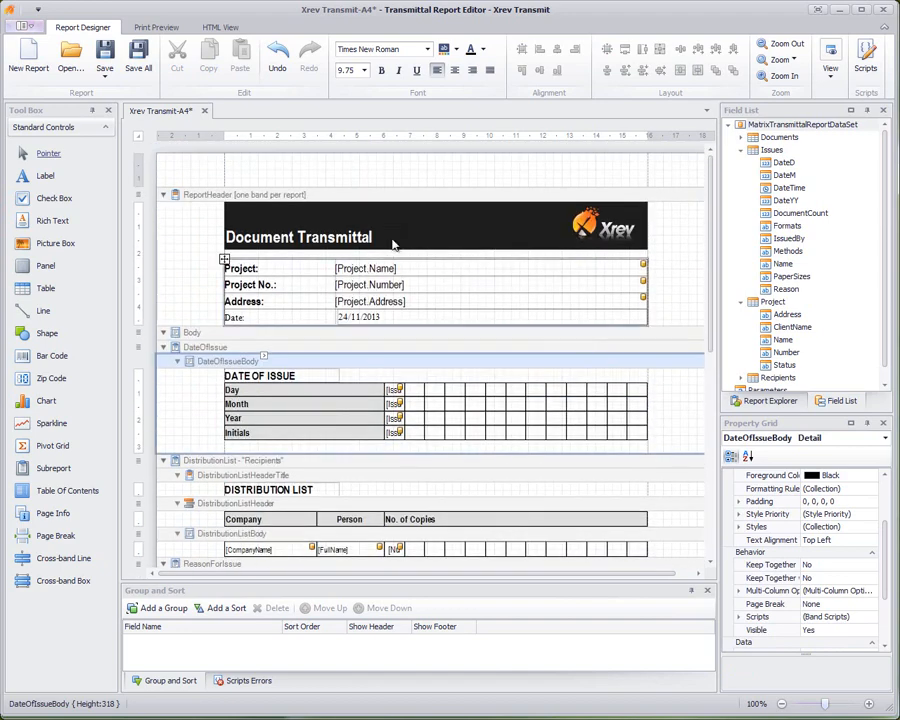
{"action": "left_click", "coordinate": [104, 75]}
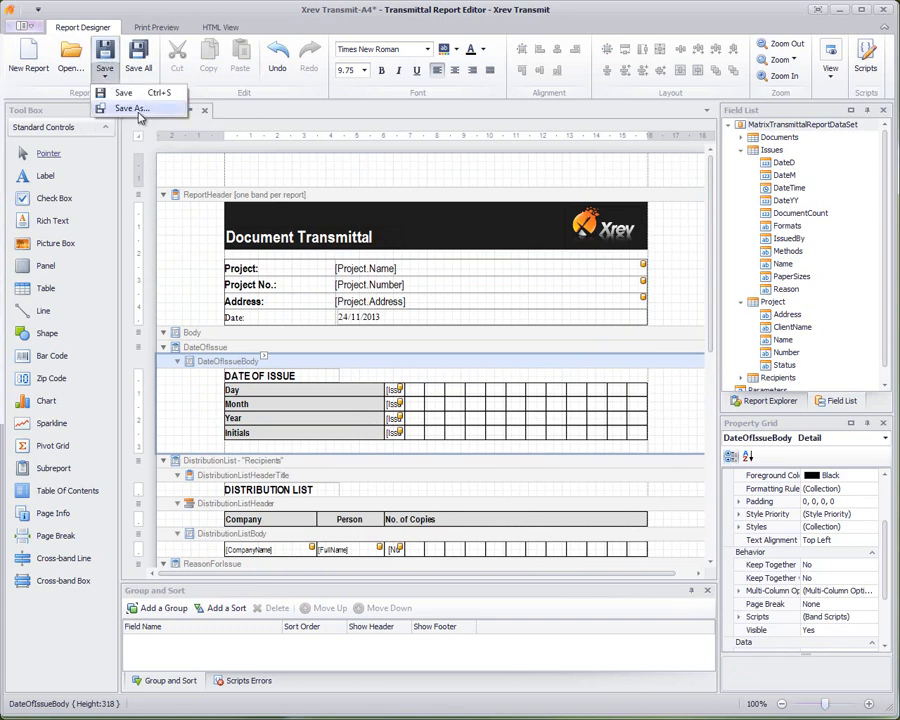
{"action": "left_click", "coordinate": [287, 179]}
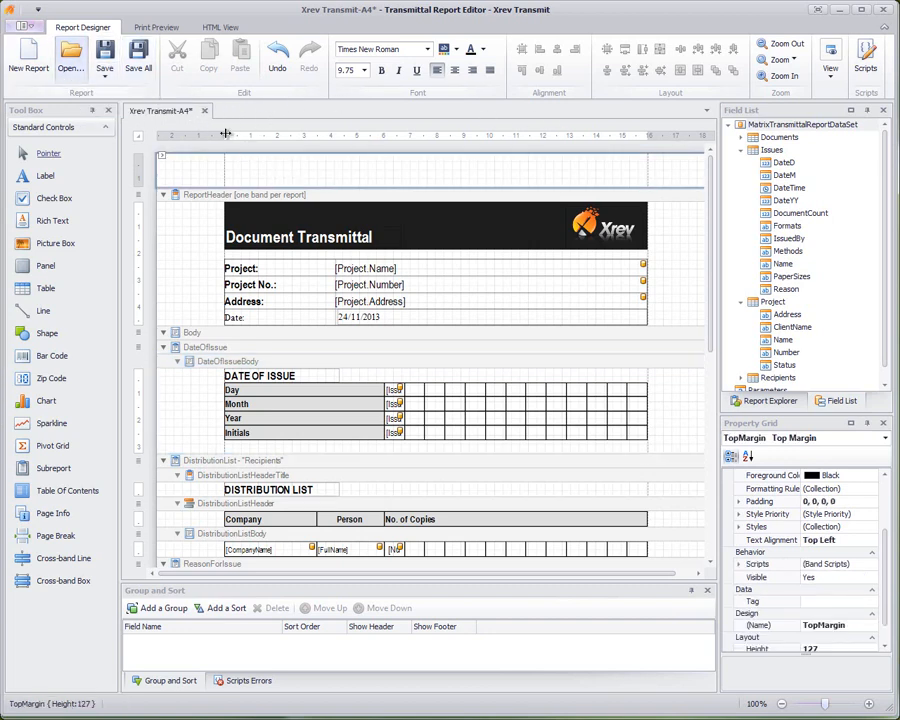
{"action": "left_click", "coordinate": [883, 12]}
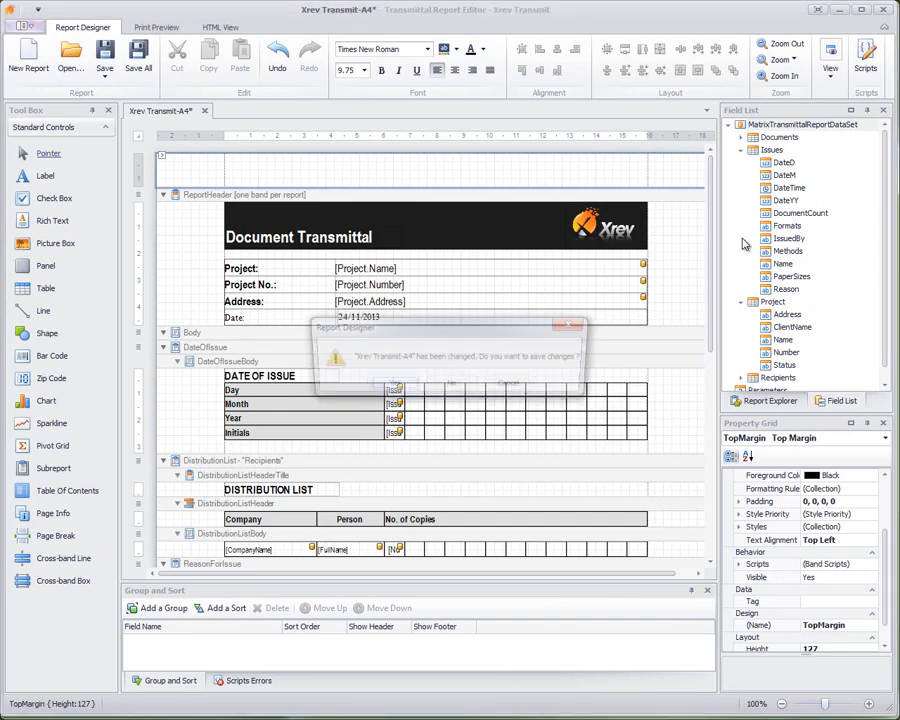
{"action": "left_click", "coordinate": [456, 330]}
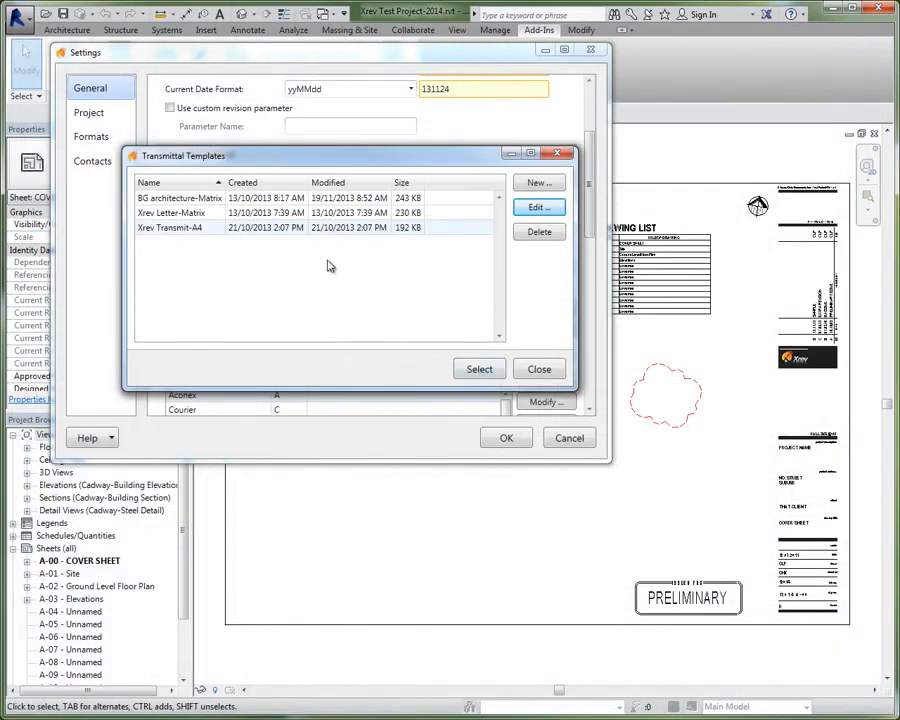
Step: Select Xrev Transmit-A4 as the transmittal template in the settings and reopen it for editing
{"action": "left_click", "coordinate": [181, 229]}
{"action": "left_click", "coordinate": [479, 369]}
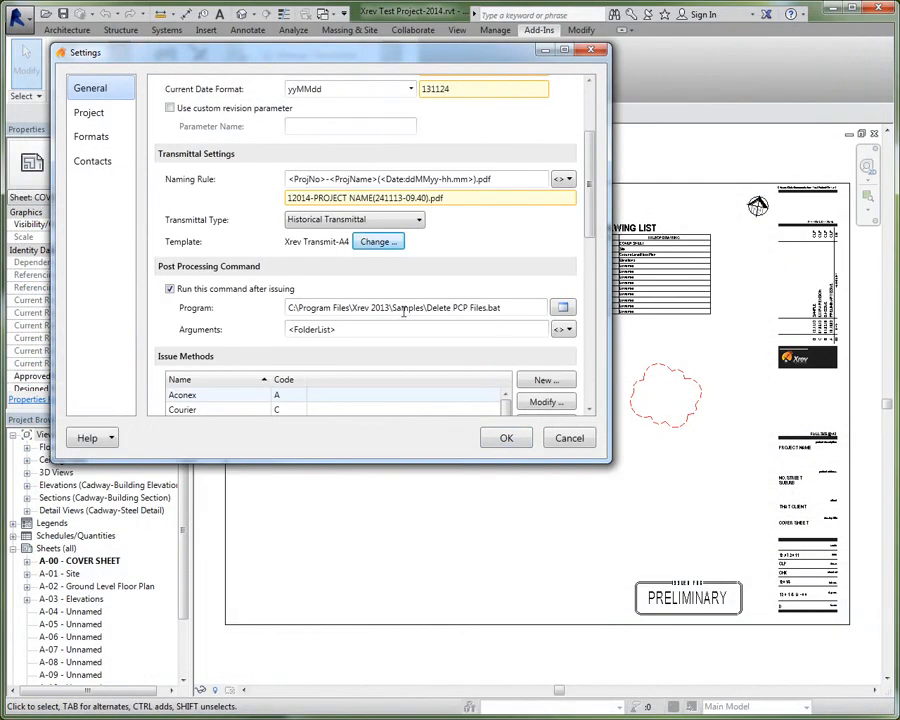
{"action": "left_click", "coordinate": [376, 243]}
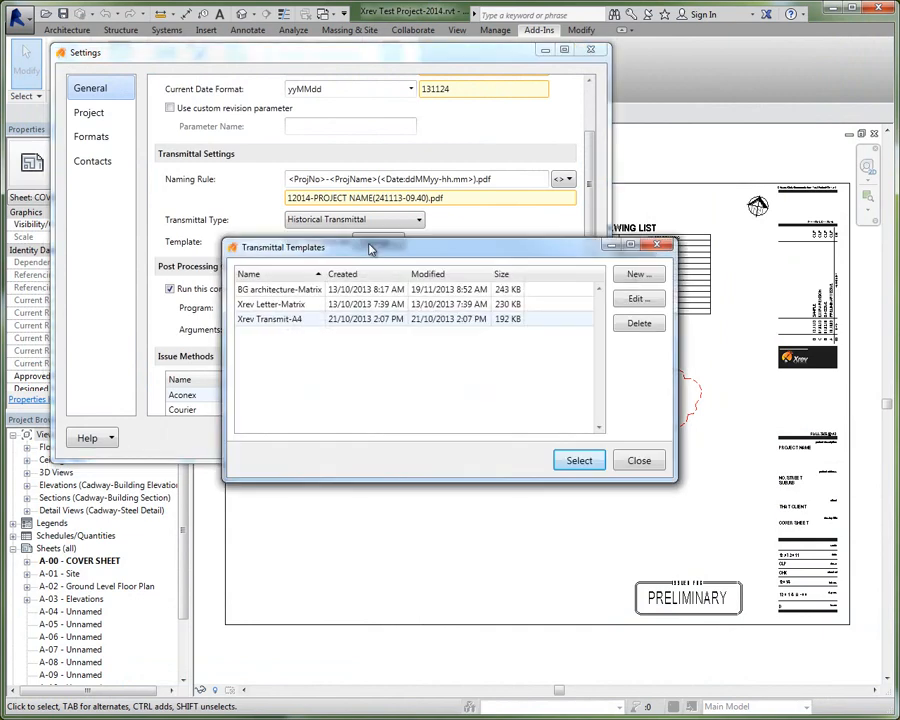
{"action": "left_click", "coordinate": [302, 318]}
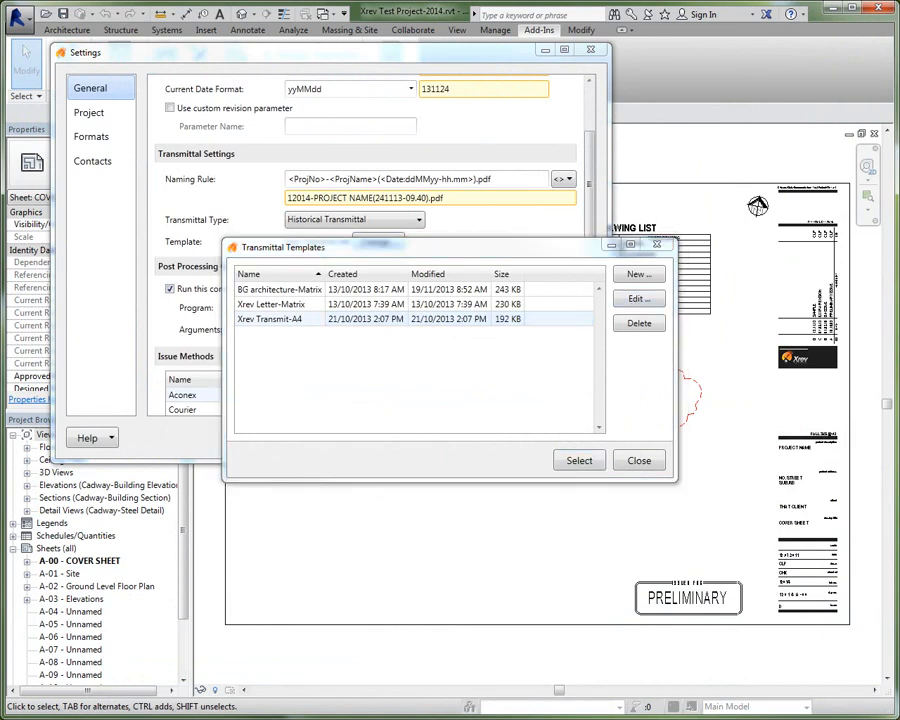
{"action": "left_click_drag", "start_coordinate": [599, 399], "coordinate": [886, 710]}
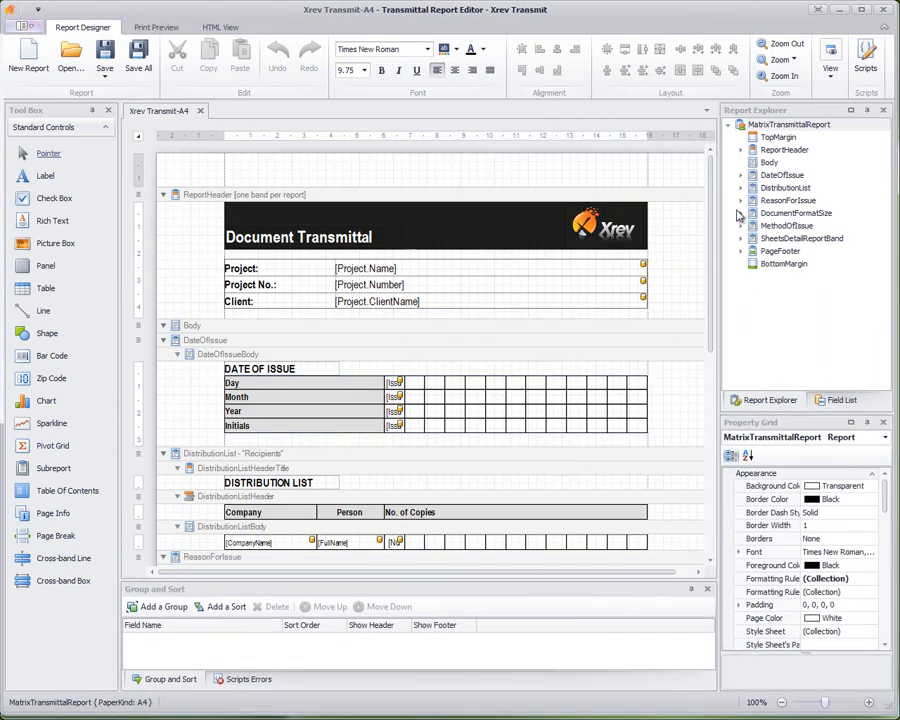
Step: Show the report's data fields and examine those available under Documents, including Scale and Size, alongside the Documentation List table
{"action": "left_click", "coordinate": [822, 401]}
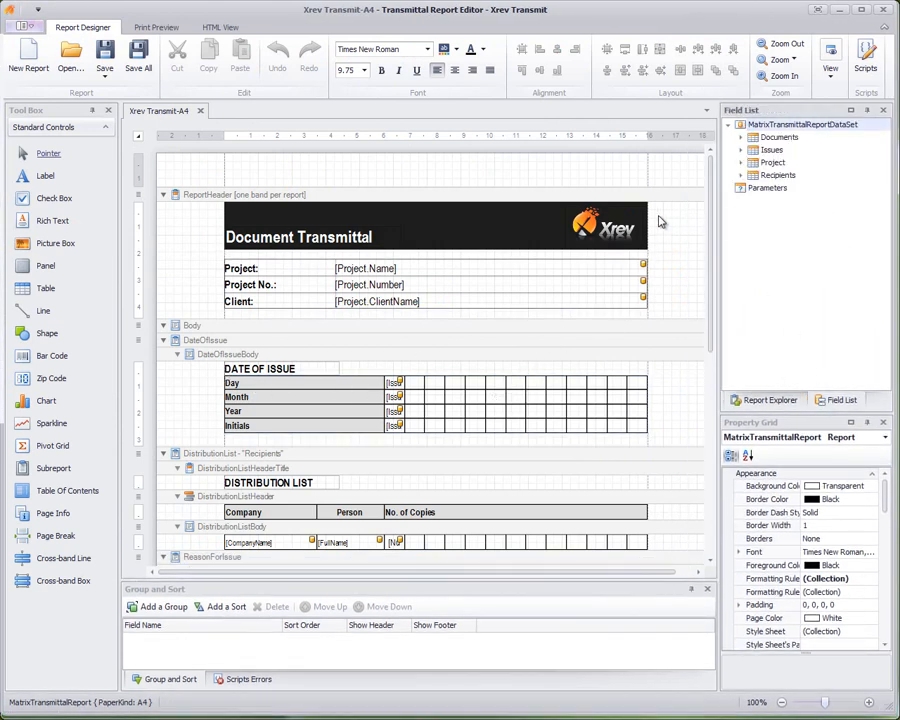
{"action": "left_click", "coordinate": [669, 289]}
{"action": "scroll", "coordinate": [665, 283], "scroll_direction": "down", "scroll_amount": 5}
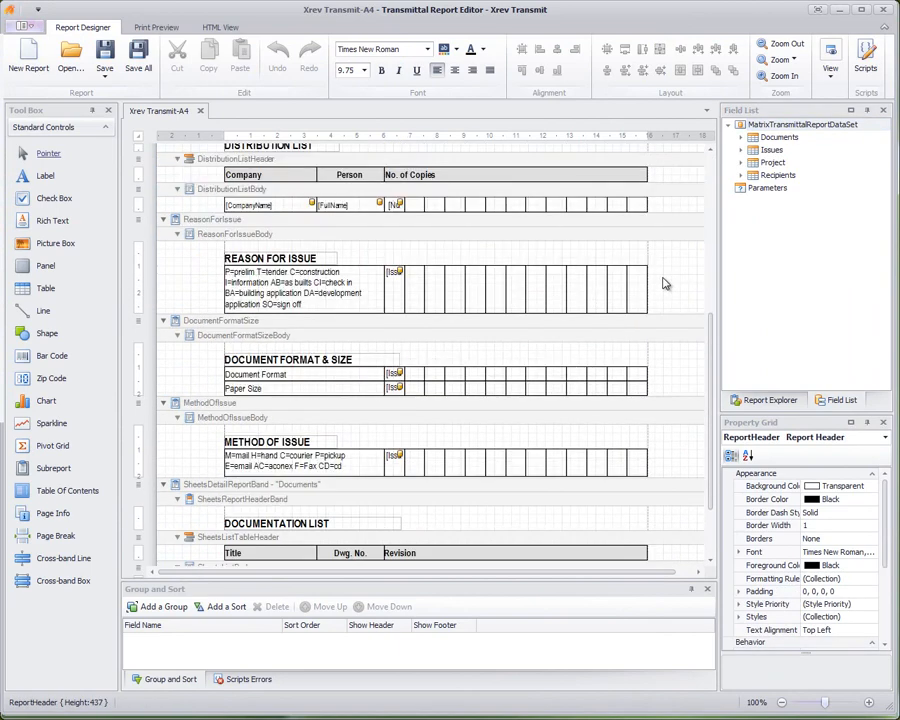
{"action": "scroll", "coordinate": [665, 283], "scroll_direction": "up", "scroll_amount": 5}
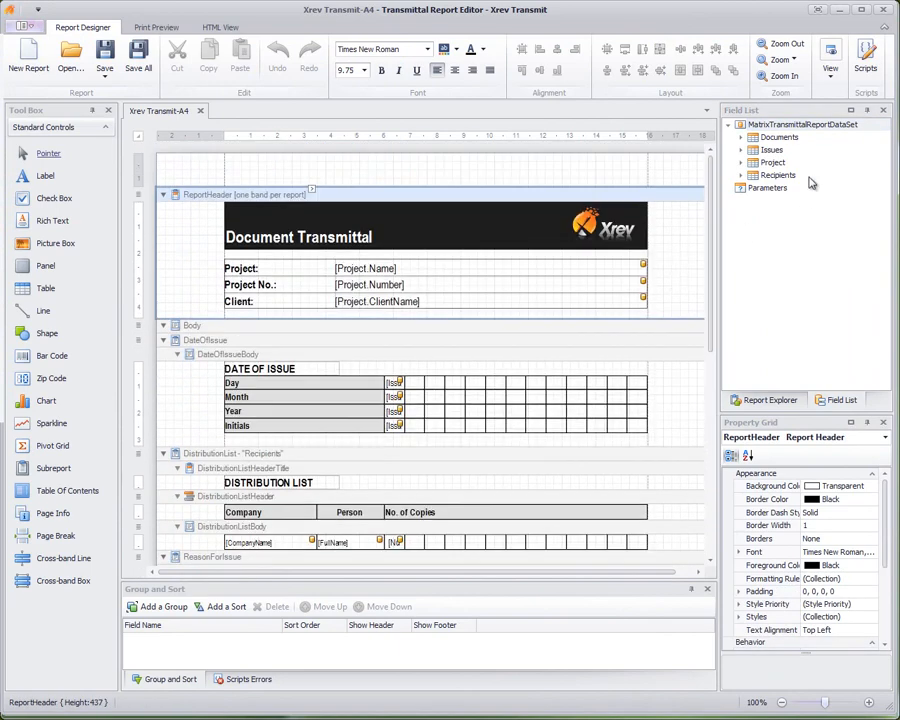
{"action": "double_click", "coordinate": [772, 137]}
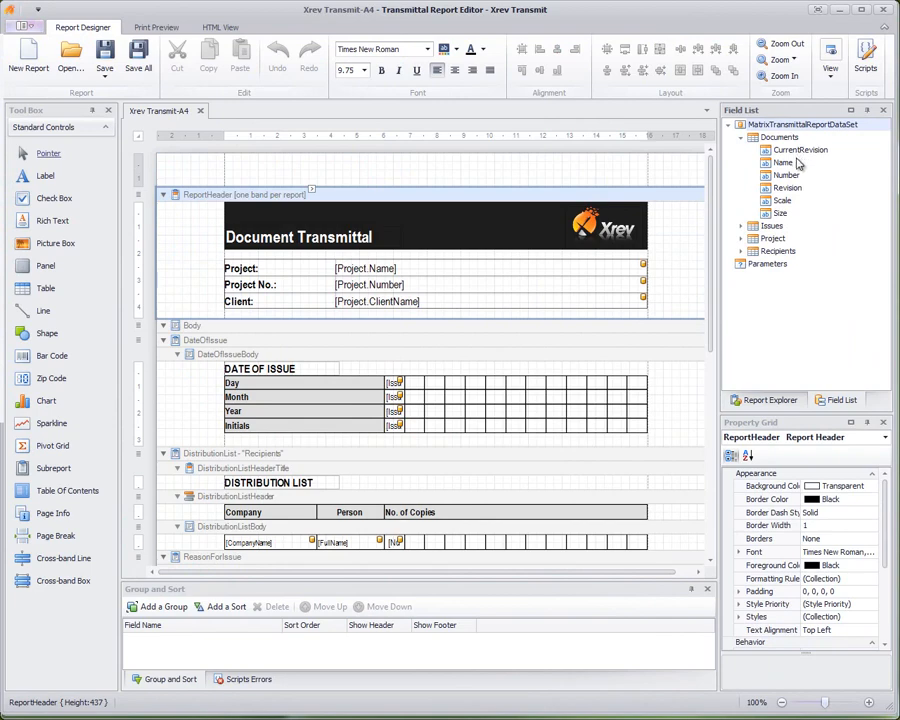
{"action": "left_click", "coordinate": [670, 385]}
{"action": "scroll", "coordinate": [670, 385], "scroll_direction": "down", "scroll_amount": 5}
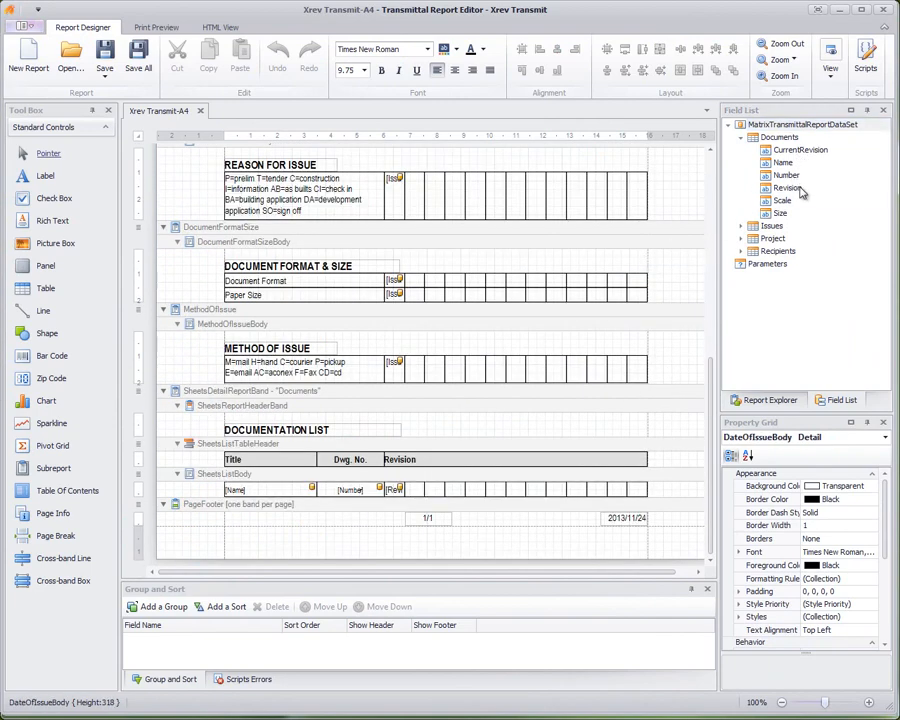
{"action": "left_click", "coordinate": [785, 202]}
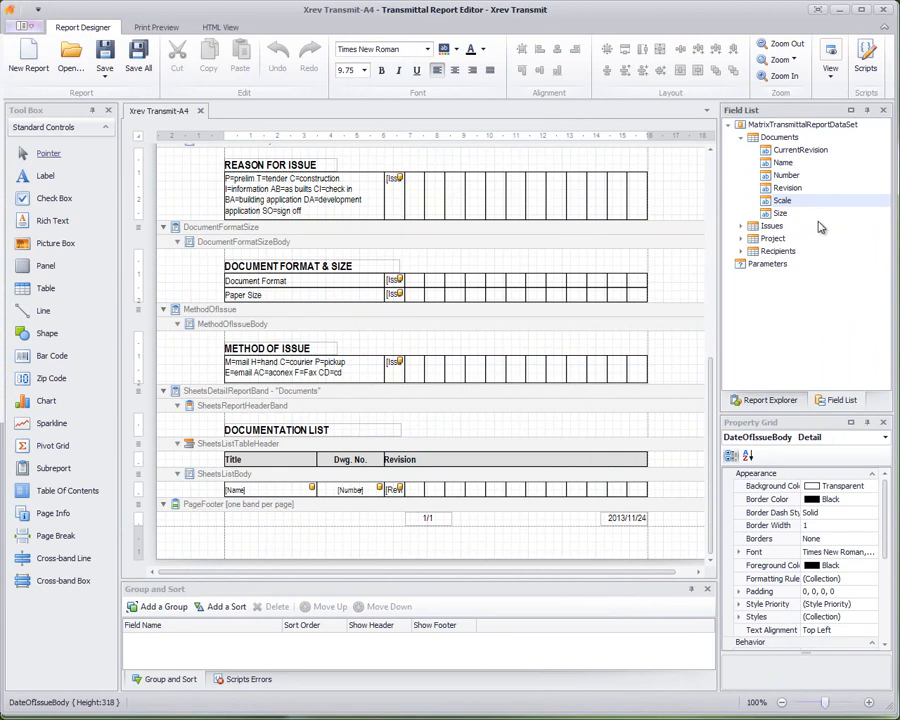
{"action": "left_click", "coordinate": [781, 214]}
{"action": "left_click_drag", "start_coordinate": [784, 218], "coordinate": [247, 498]}
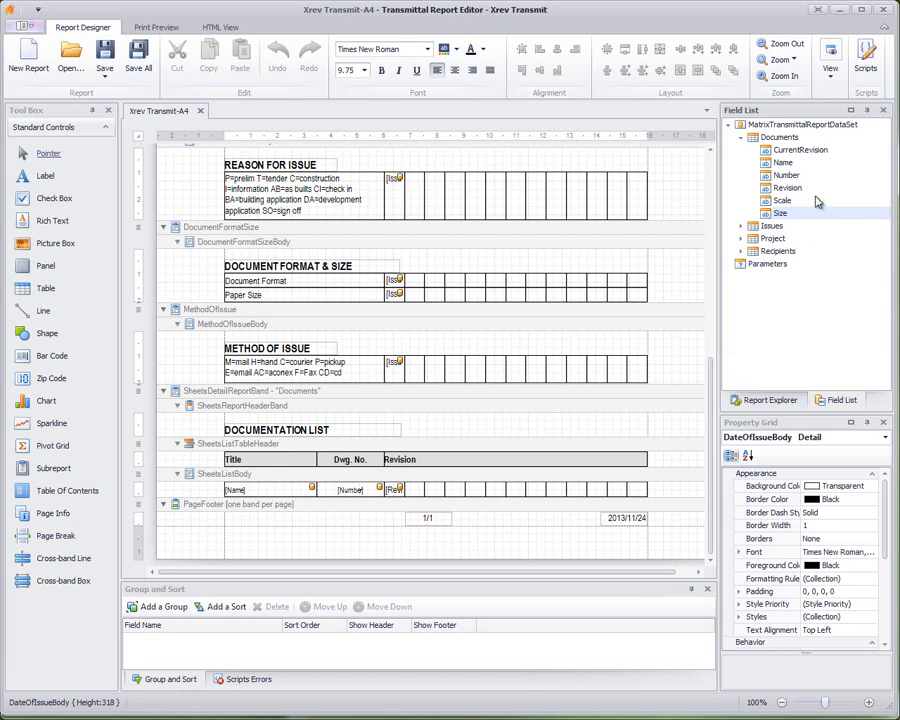
Step: Examine the data fields available under Issues, Project and Recipients in the report's data set
{"action": "left_click", "coordinate": [741, 137]}
{"action": "left_click", "coordinate": [741, 150]}
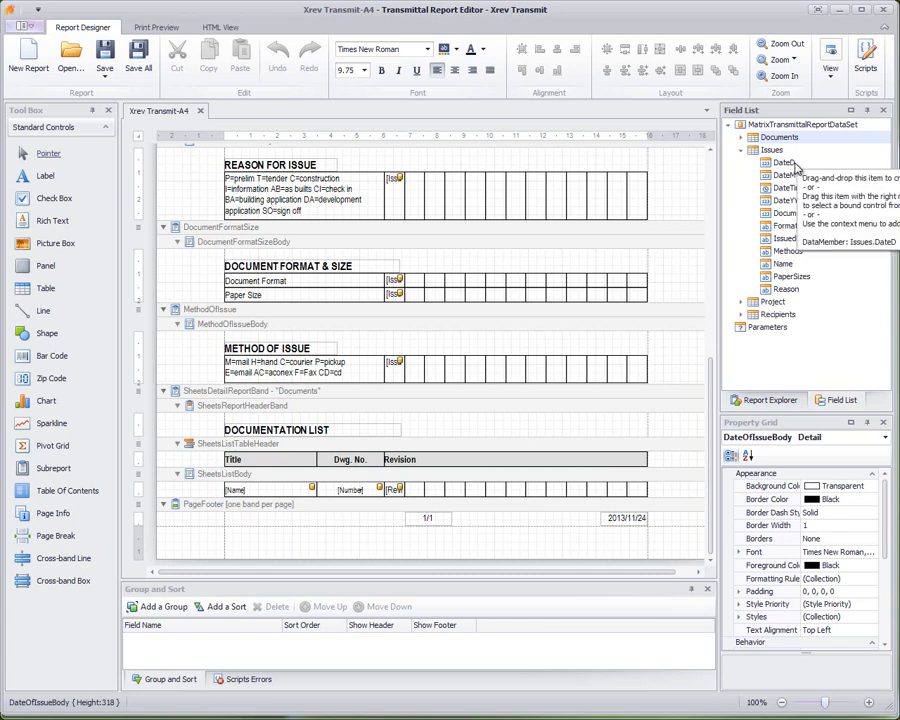
{"action": "left_click", "coordinate": [784, 175]}
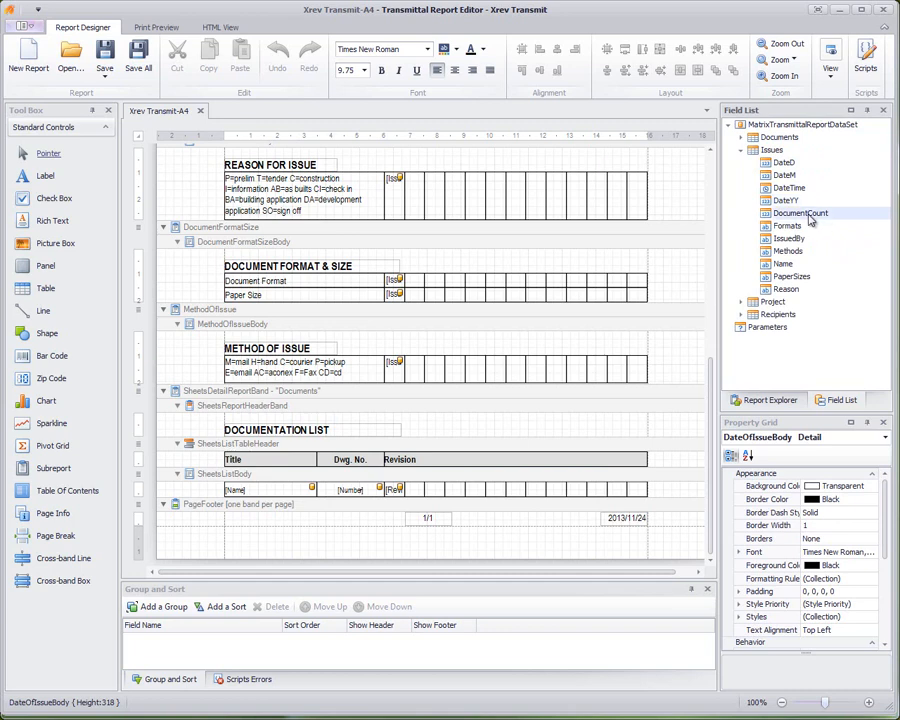
{"action": "left_click_drag", "start_coordinate": [810, 220], "coordinate": [402, 526]}
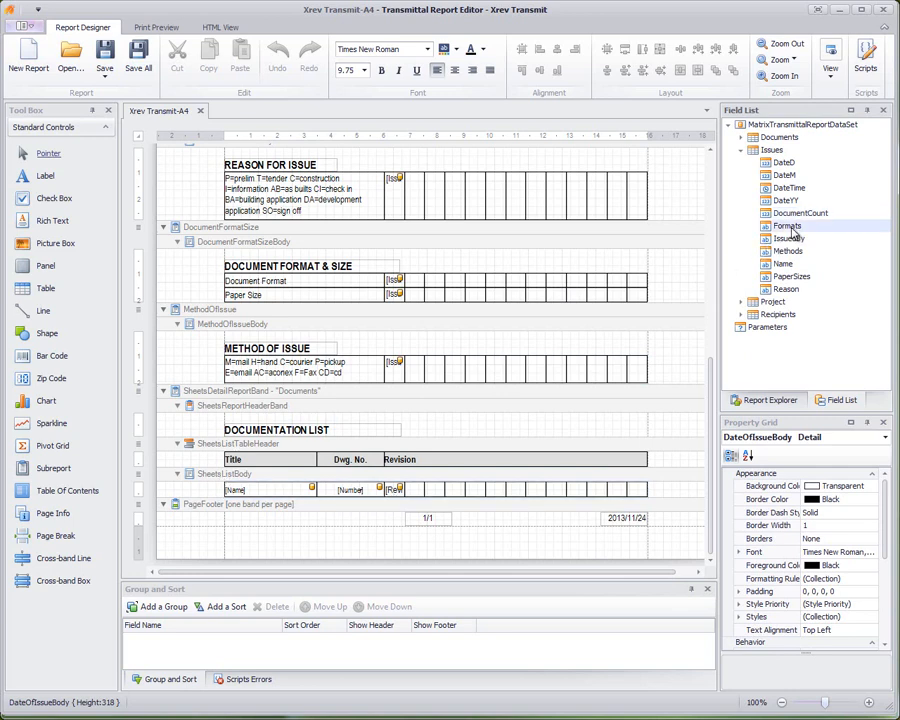
{"action": "left_click", "coordinate": [797, 291]}
{"action": "left_click", "coordinate": [742, 303]}
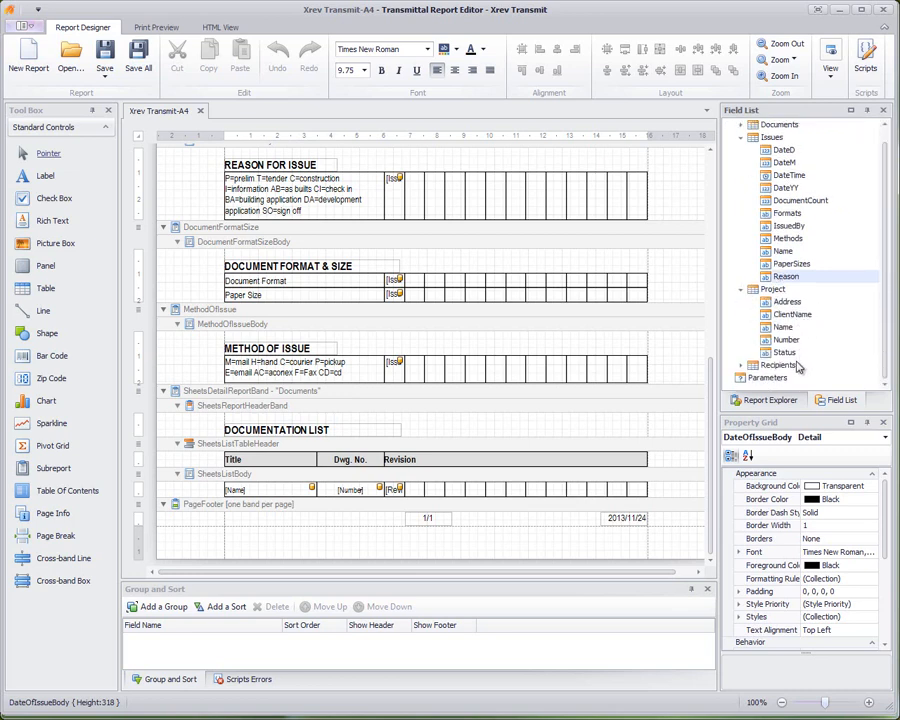
{"action": "left_click", "coordinate": [741, 366]}
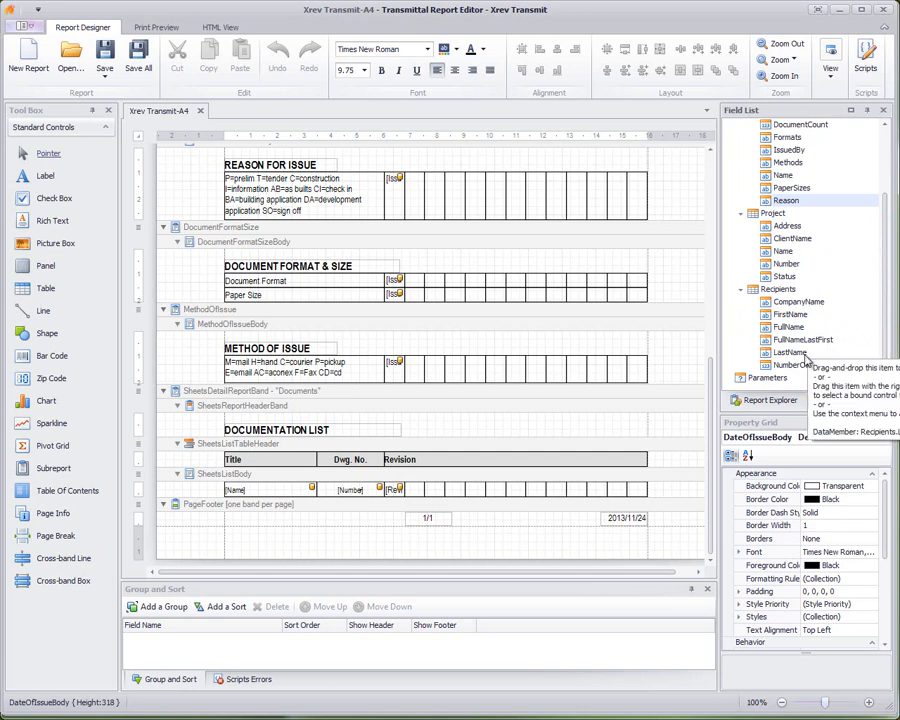
{"action": "scroll", "coordinate": [848, 355], "scroll_direction": "up", "scroll_amount": 1}
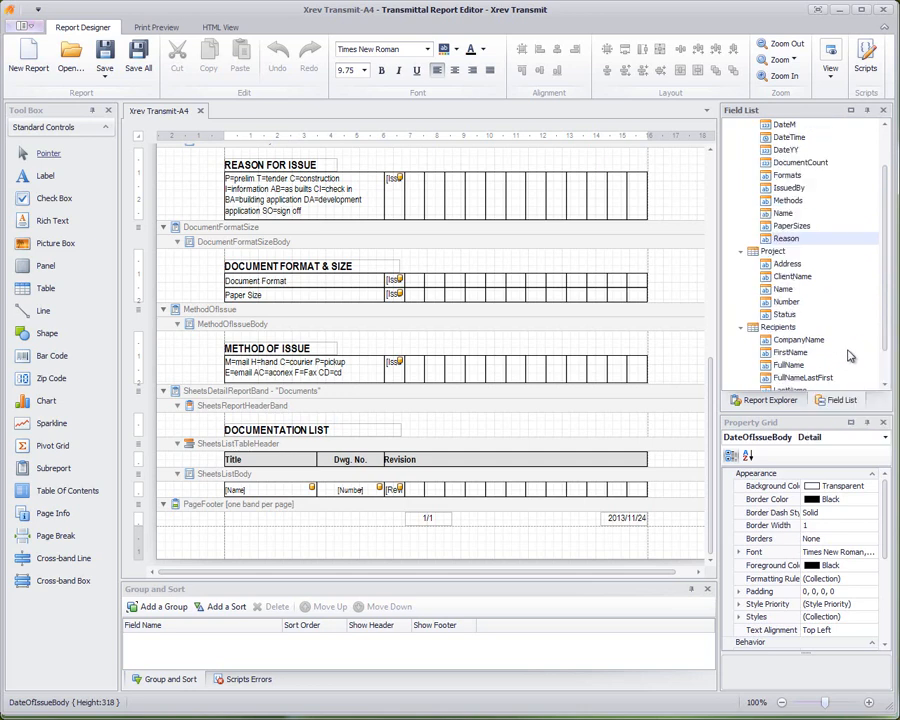
{"action": "scroll", "coordinate": [846, 355], "scroll_direction": "up", "scroll_amount": 2}
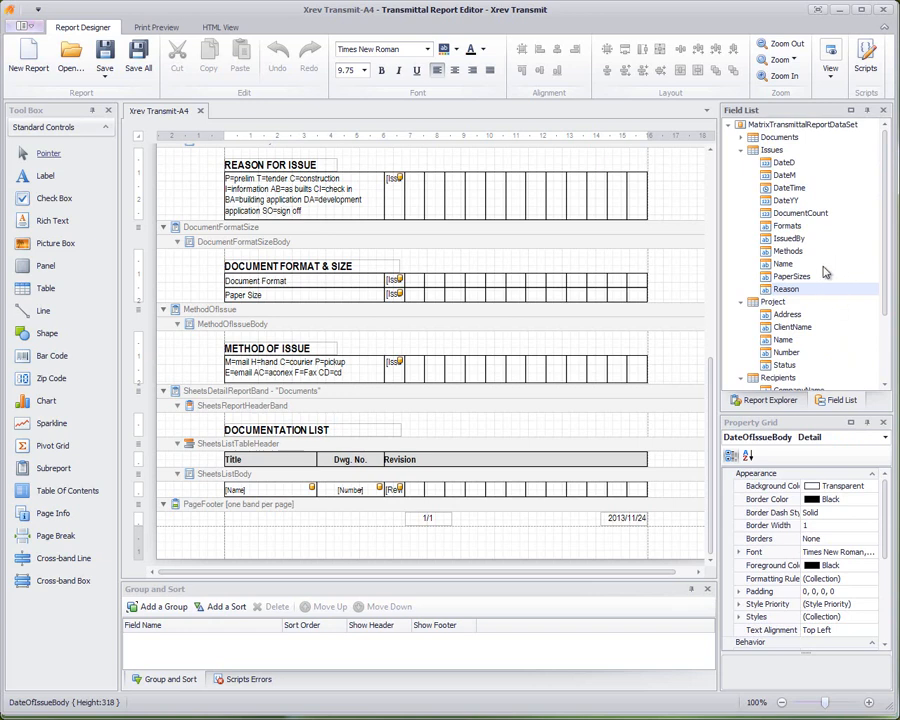
{"action": "scroll", "coordinate": [826, 272], "scroll_direction": "down", "scroll_amount": 2}
{"action": "scroll", "coordinate": [800, 240], "scroll_direction": "up", "scroll_amount": 2}
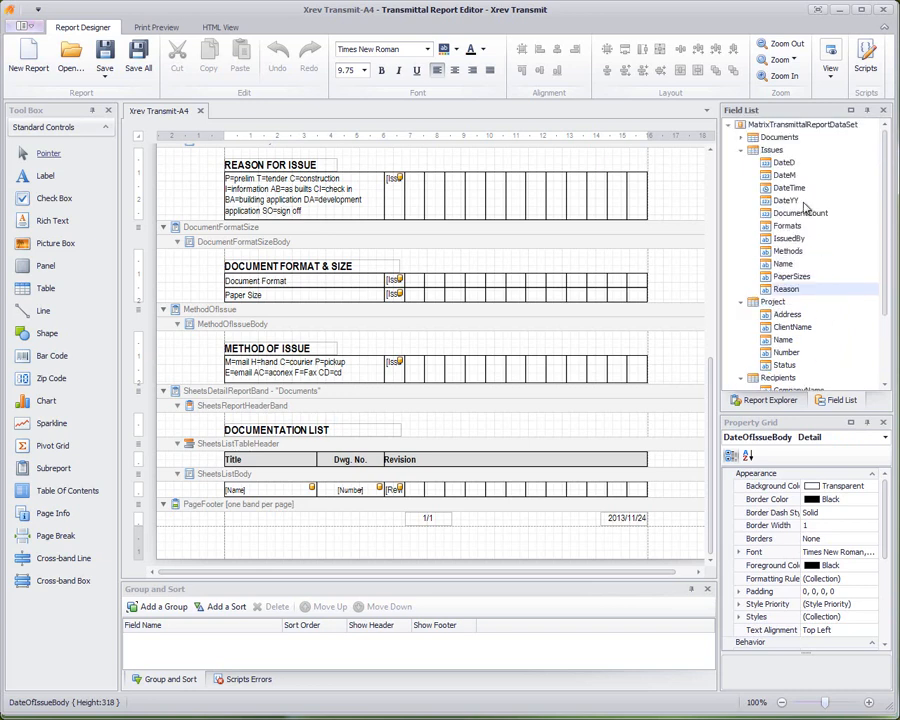
Step: Insert a column to the right of the Number cell in the Documentation List body and bind it to the Documents CurrentRevision field
{"action": "left_click", "coordinate": [745, 139]}
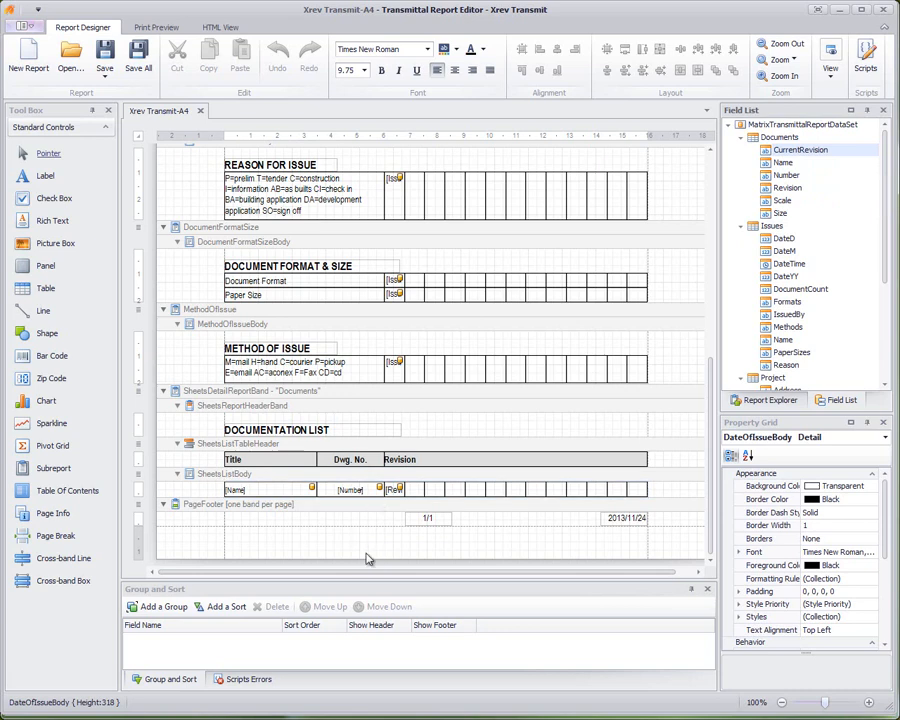
{"action": "left_click", "coordinate": [374, 473]}
{"action": "left_click", "coordinate": [371, 486]}
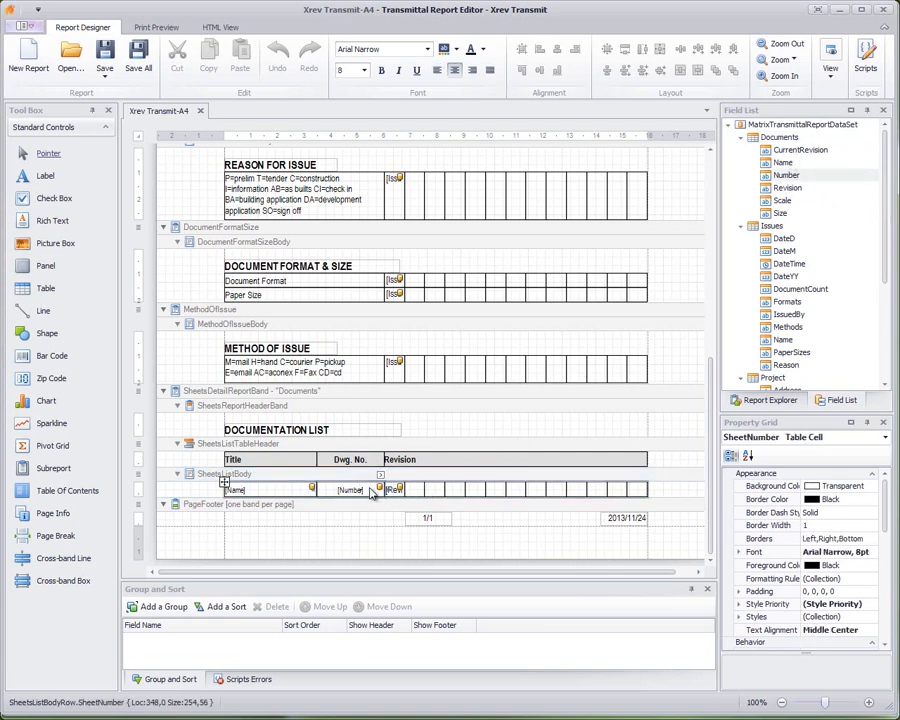
{"action": "right_click", "coordinate": [369, 481]}
{"action": "mouse_move", "coordinate": [402, 492]}
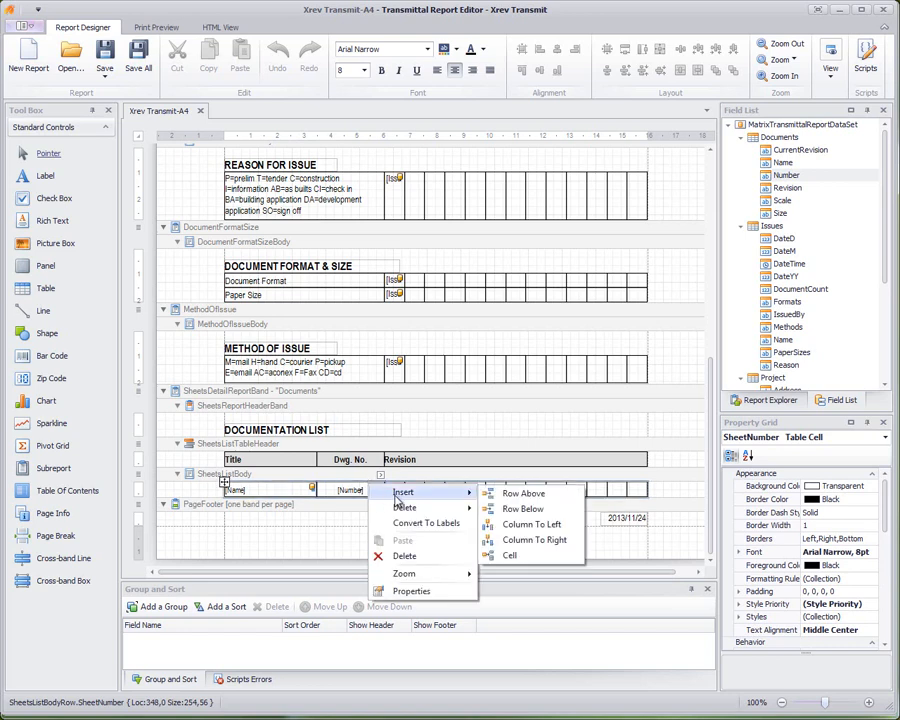
{"action": "left_click", "coordinate": [548, 541]}
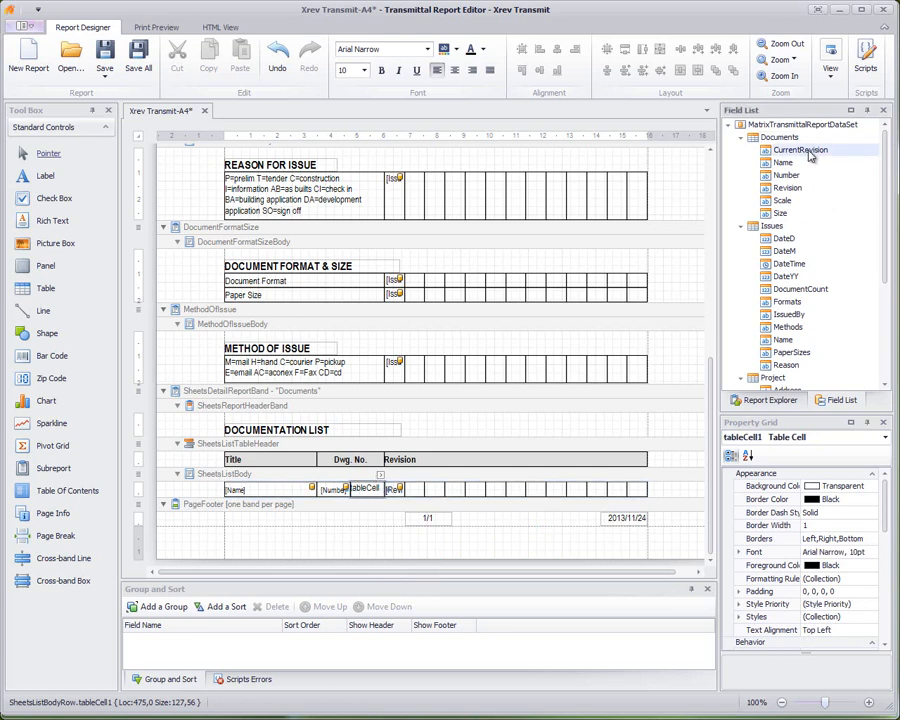
{"action": "left_click_drag", "start_coordinate": [810, 155], "coordinate": [364, 489]}
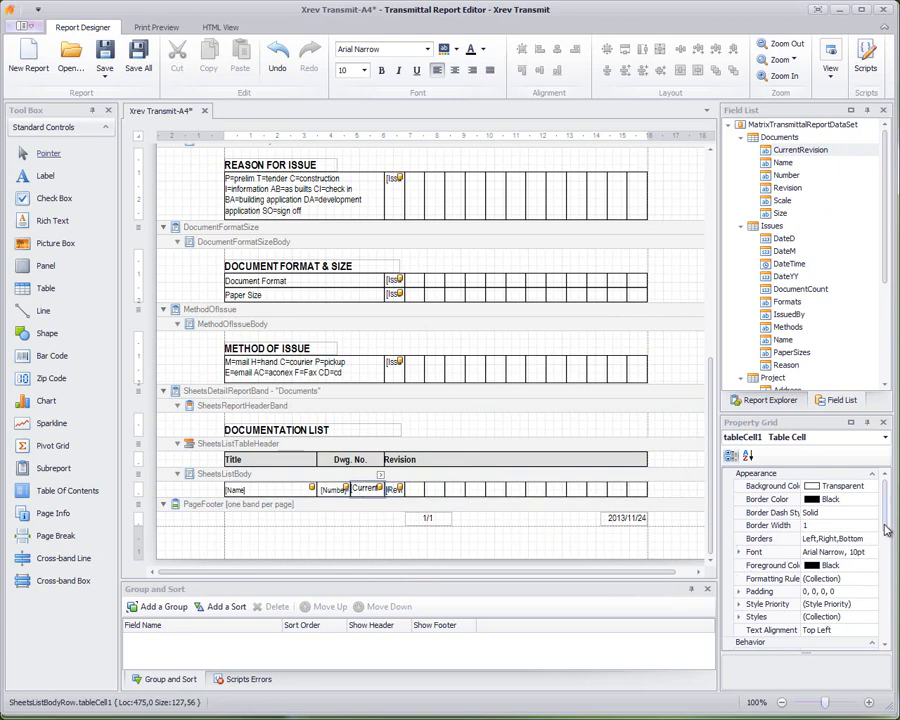
Step: Set the text alignment of the CurrentRevision cell to Middle Center and compare it with the Dwg. No. header cell
{"action": "left_click_drag", "start_coordinate": [885, 530], "coordinate": [880, 553]}
{"action": "left_click", "coordinate": [873, 580]}
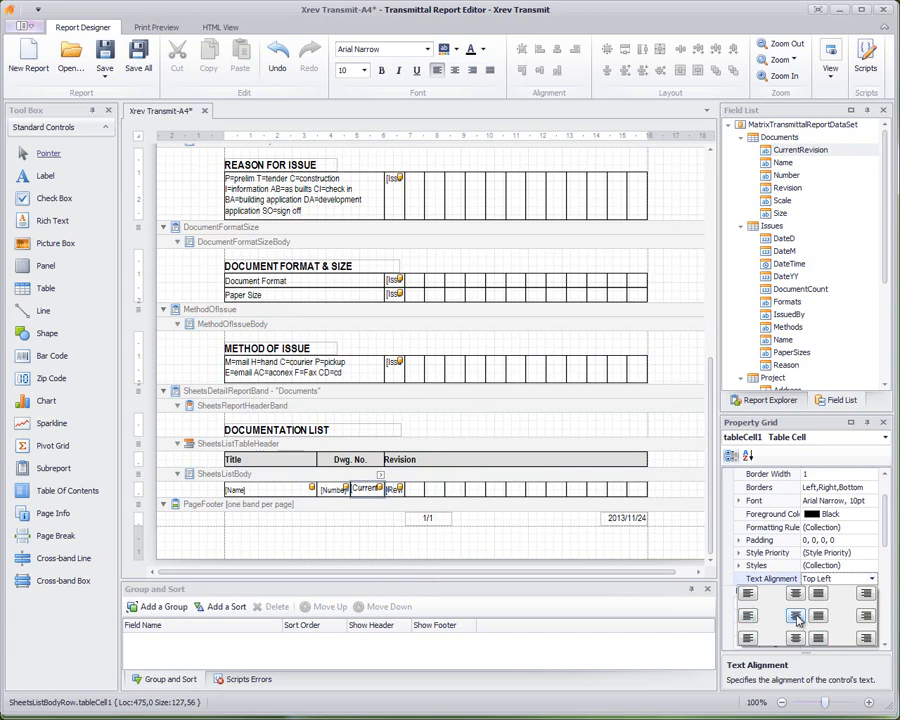
{"action": "left_click", "coordinate": [796, 616]}
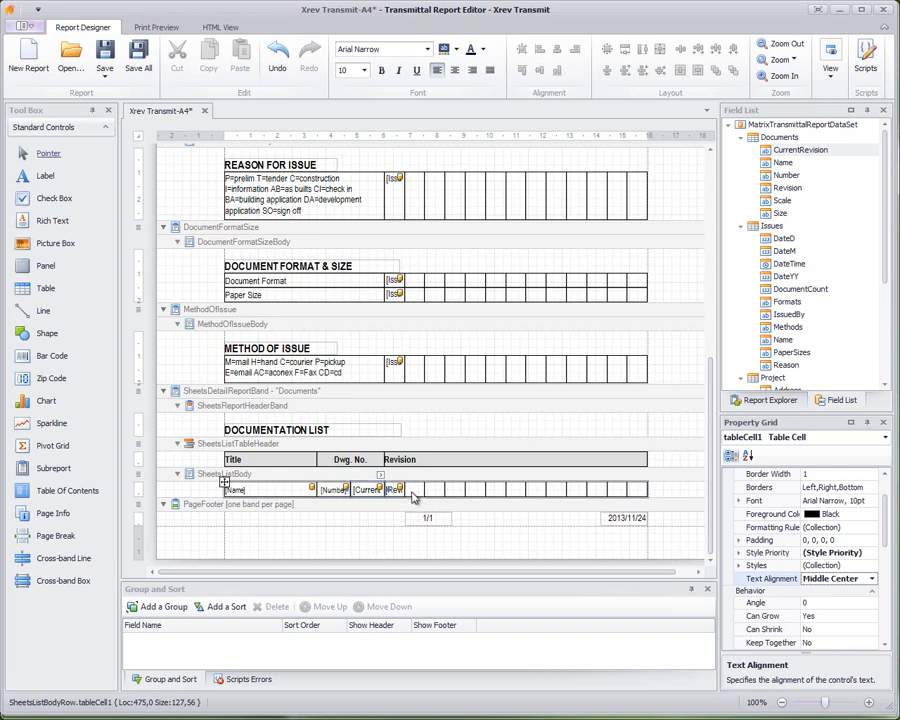
{"action": "left_click", "coordinate": [363, 505]}
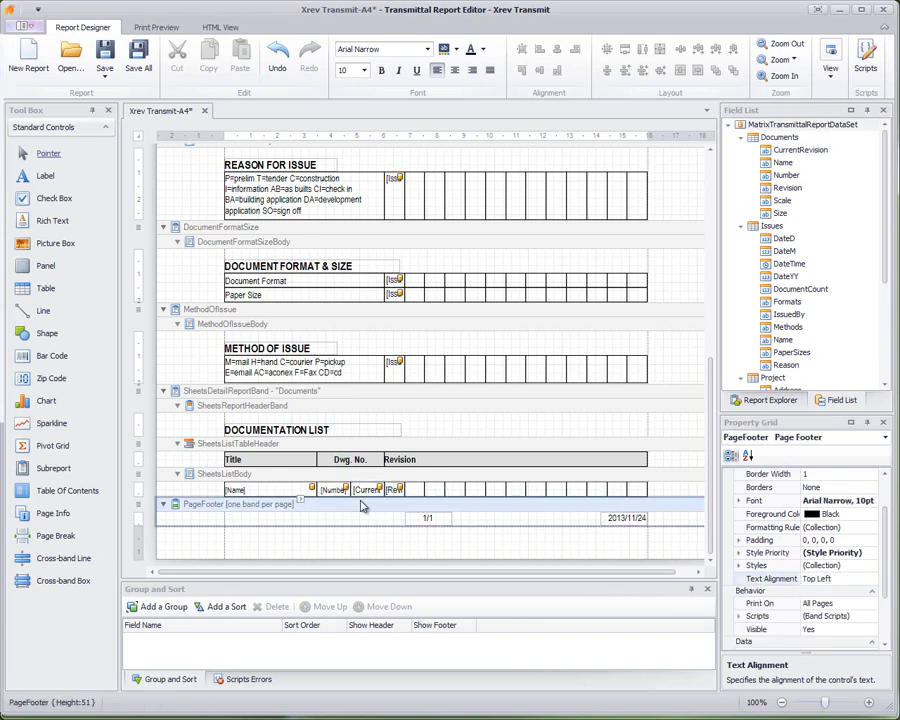
{"action": "left_click", "coordinate": [363, 526]}
{"action": "left_click", "coordinate": [368, 491]}
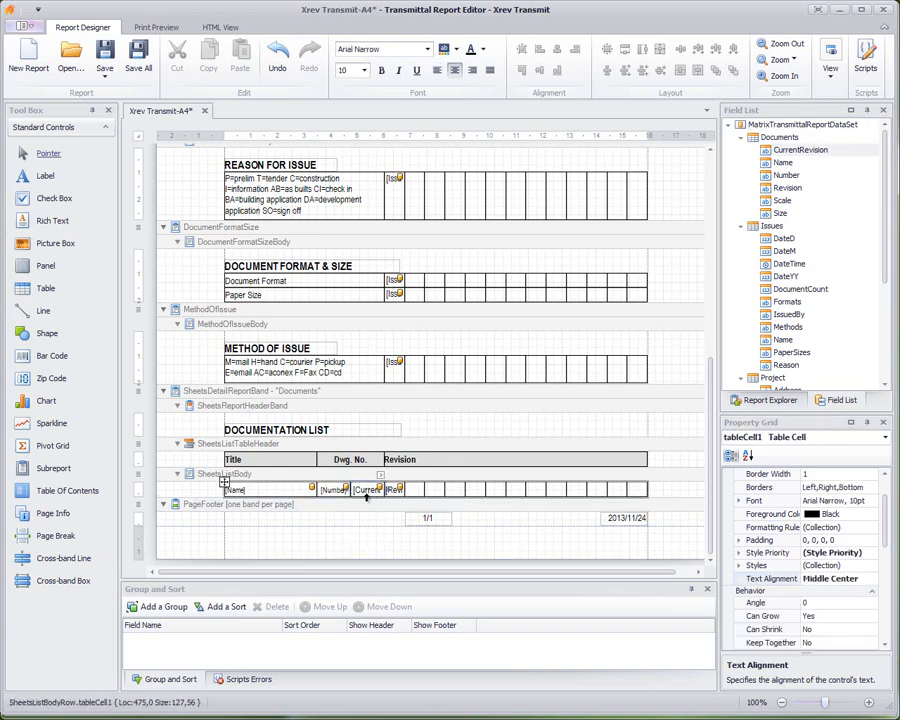
{"action": "left_click", "coordinate": [362, 459]}
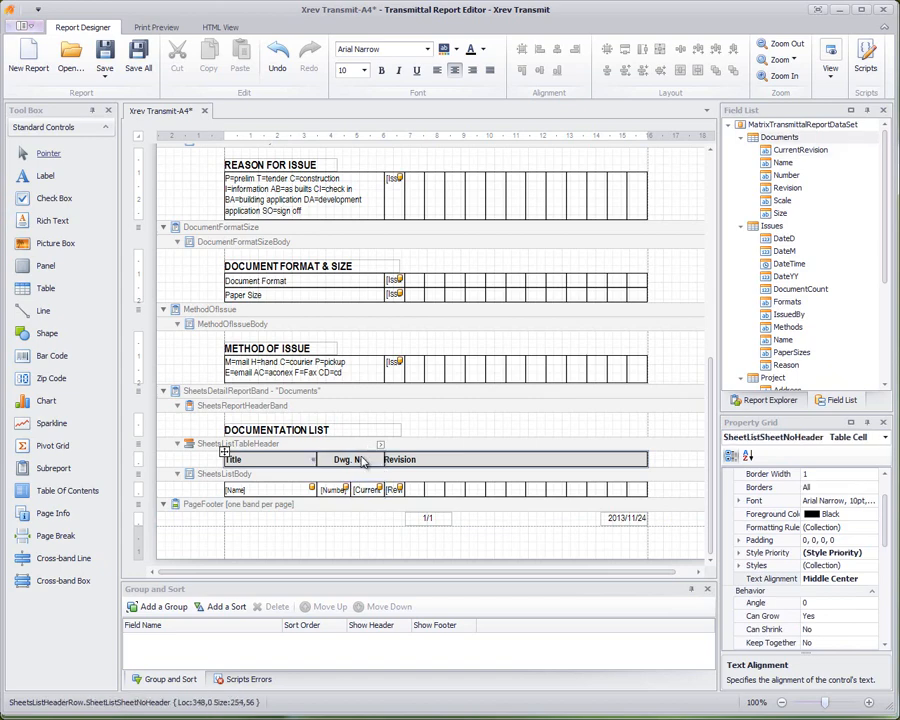
{"action": "left_click", "coordinate": [363, 491]}
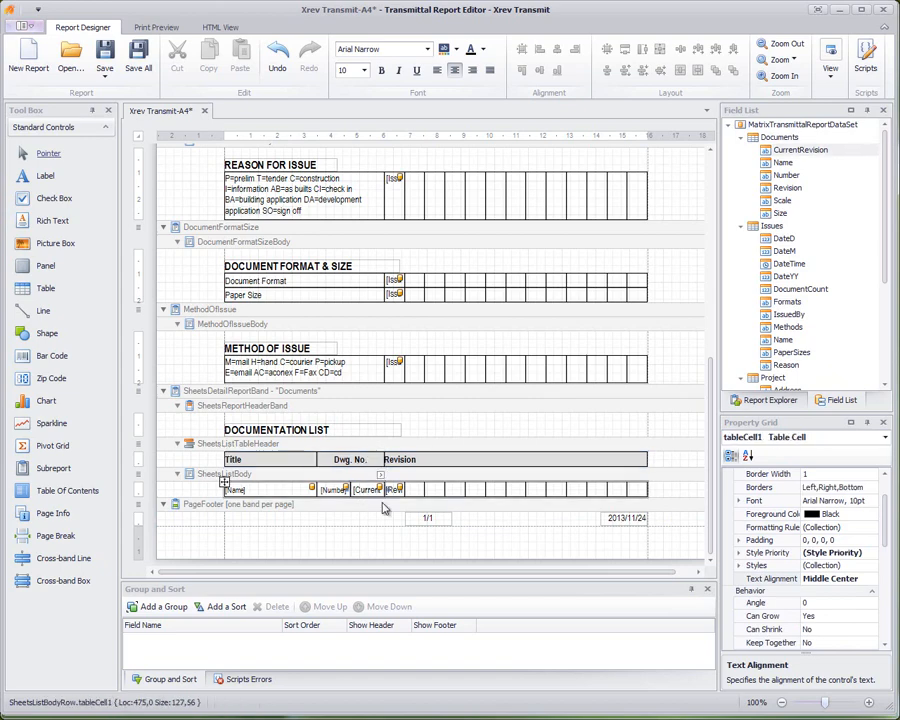
{"action": "left_click", "coordinate": [485, 535]}
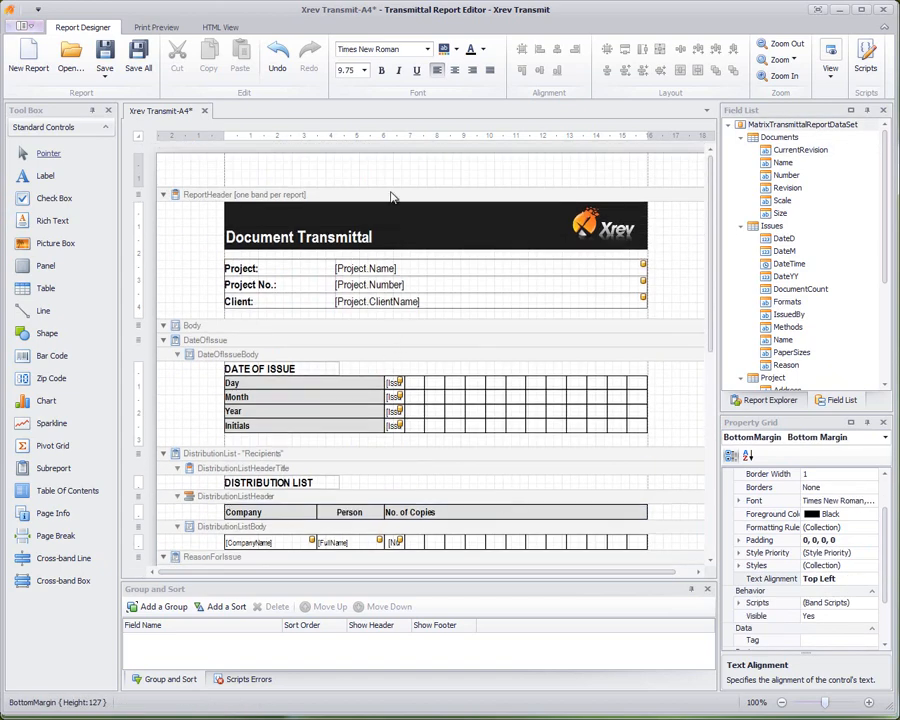
Step: Close the Xrev Transmit-A4 report without saving its changes and return to the settings
{"action": "left_click", "coordinate": [883, 11]}
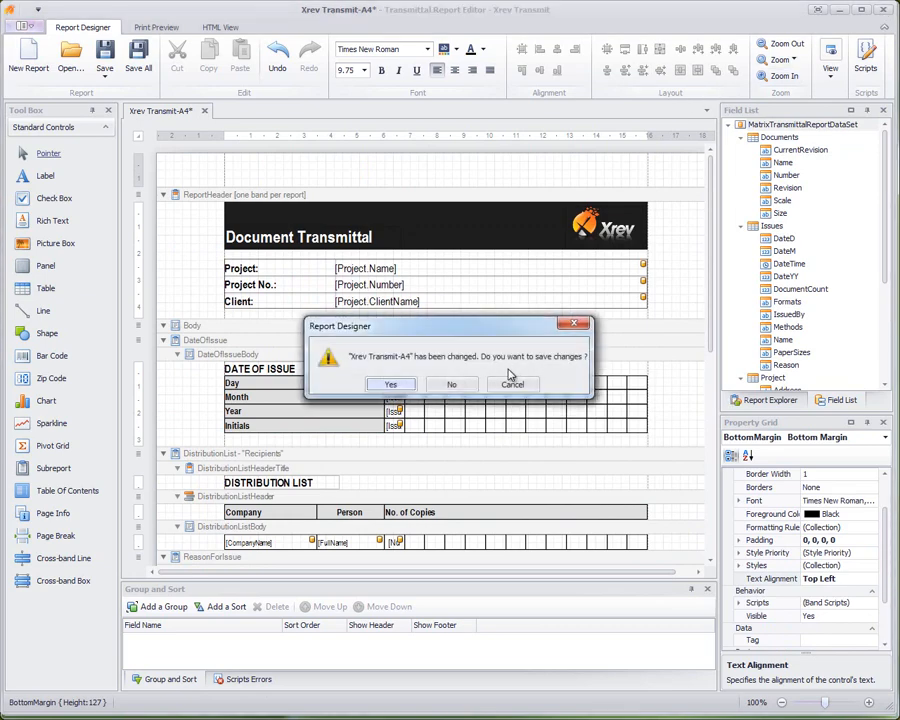
{"action": "left_click", "coordinate": [454, 382]}
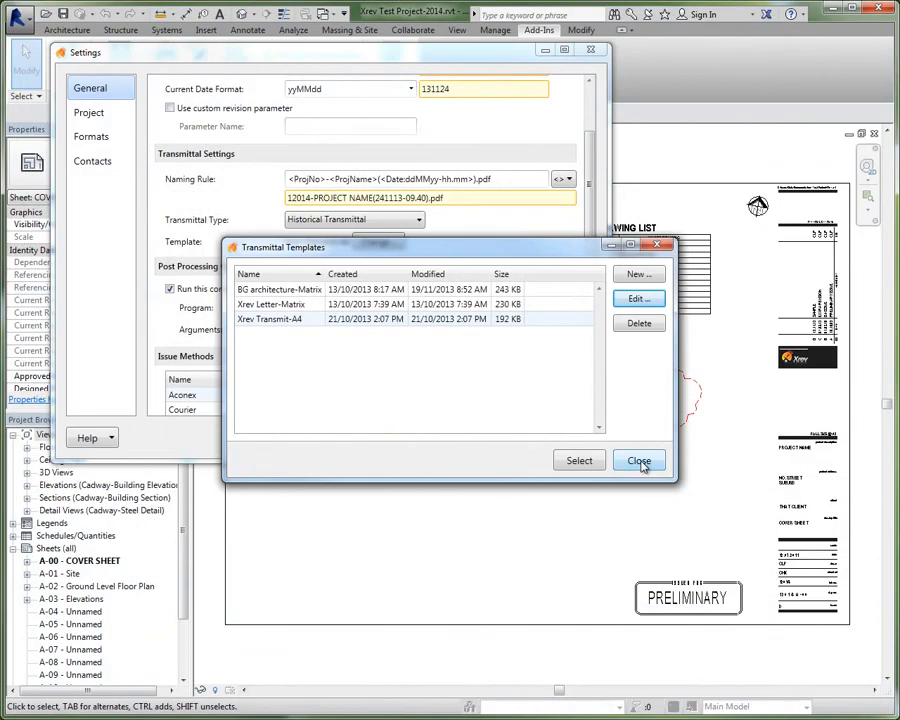
{"action": "left_click", "coordinate": [643, 465]}
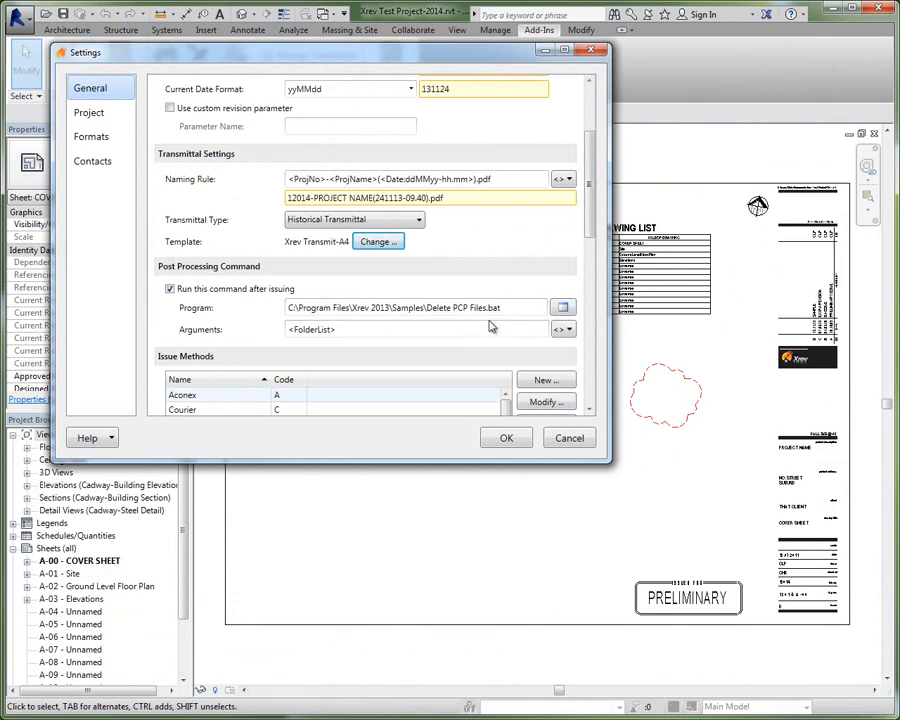
Step: Open the BG architecture-Matrix transmittal template for editing and enlarge the editor window
{"action": "left_click", "coordinate": [378, 242]}
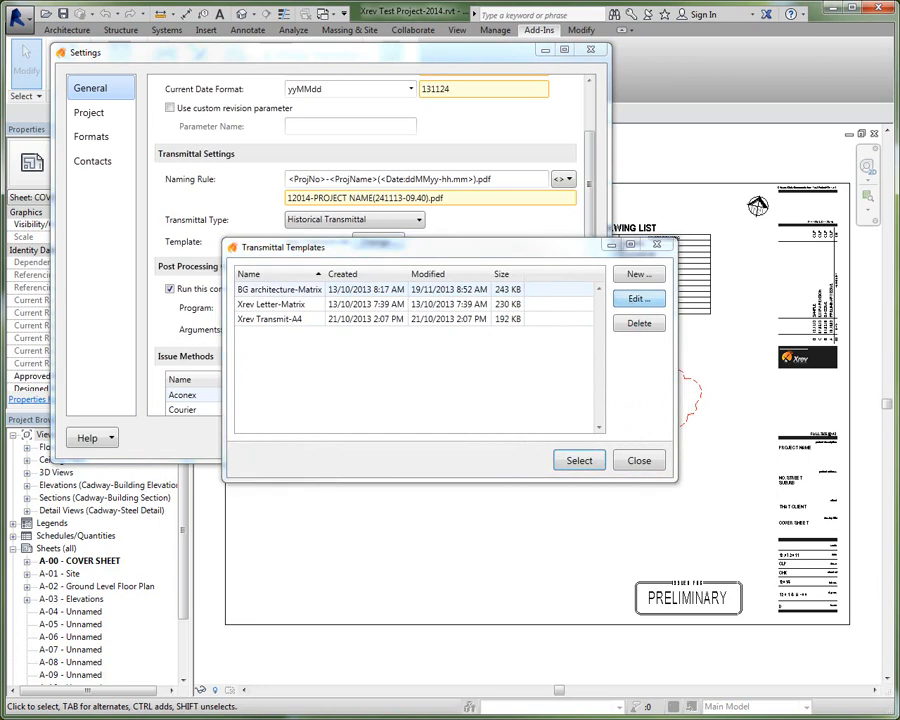
{"action": "left_click", "coordinate": [639, 299]}
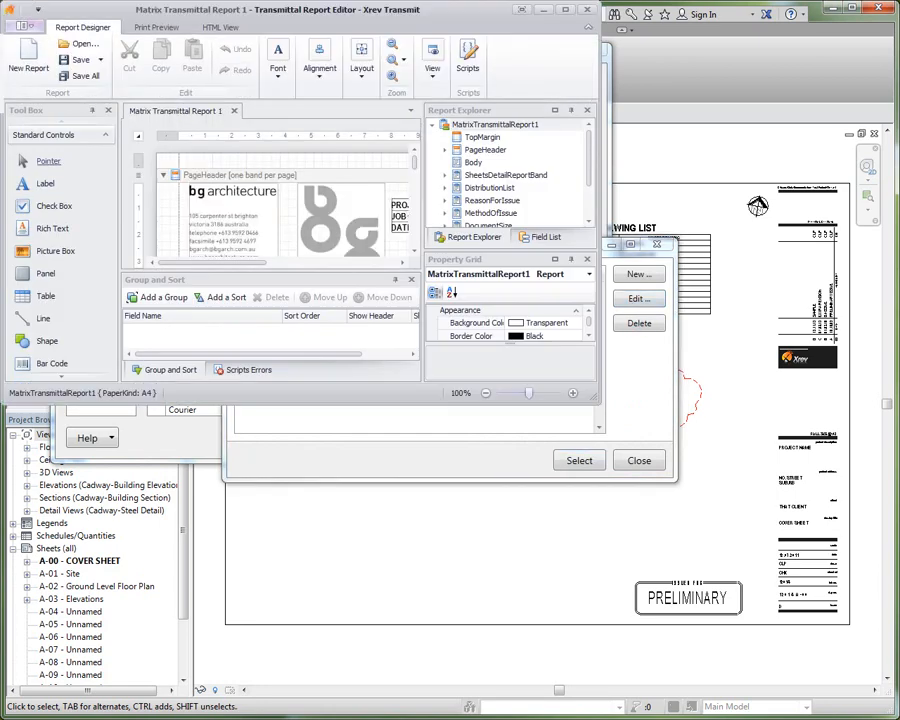
{"action": "mouse_move", "coordinate": [377, 13]}
{"action": "left_mouse_down"}
{"action": "mouse_move", "coordinate": [387, 20]}
{"action": "mouse_move", "coordinate": [379, 15]}
{"action": "left_mouse_up"}
{"action": "left_click_drag", "start_coordinate": [596, 396], "coordinate": [889, 703]}
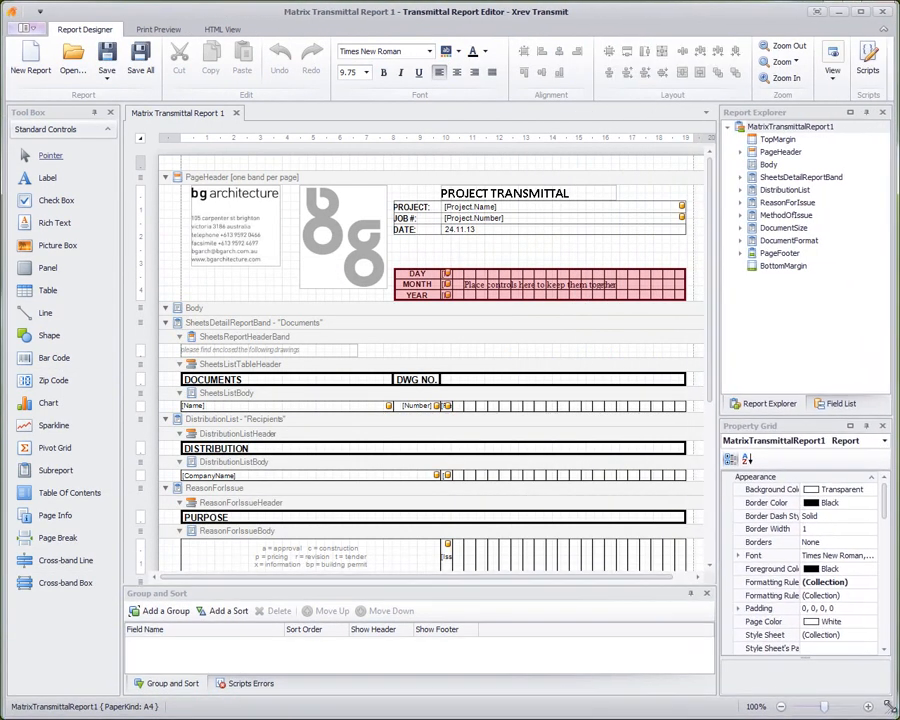
Step: Examine the print preview of the BG architecture-Matrix report, and close the editor and the template list
{"action": "mouse_move", "coordinate": [445, 272]}
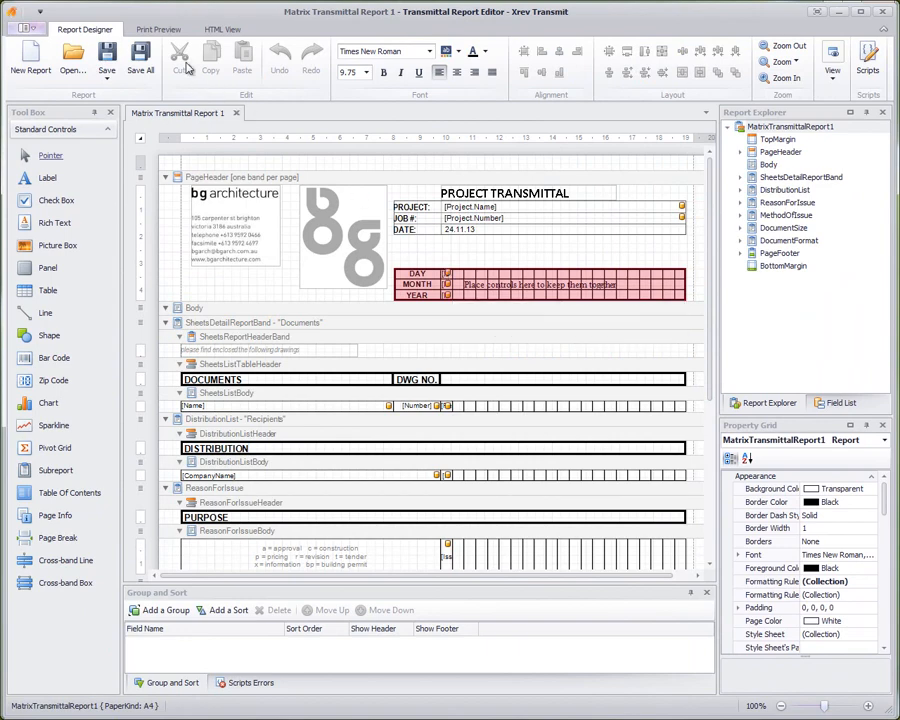
{"action": "left_click", "coordinate": [165, 30]}
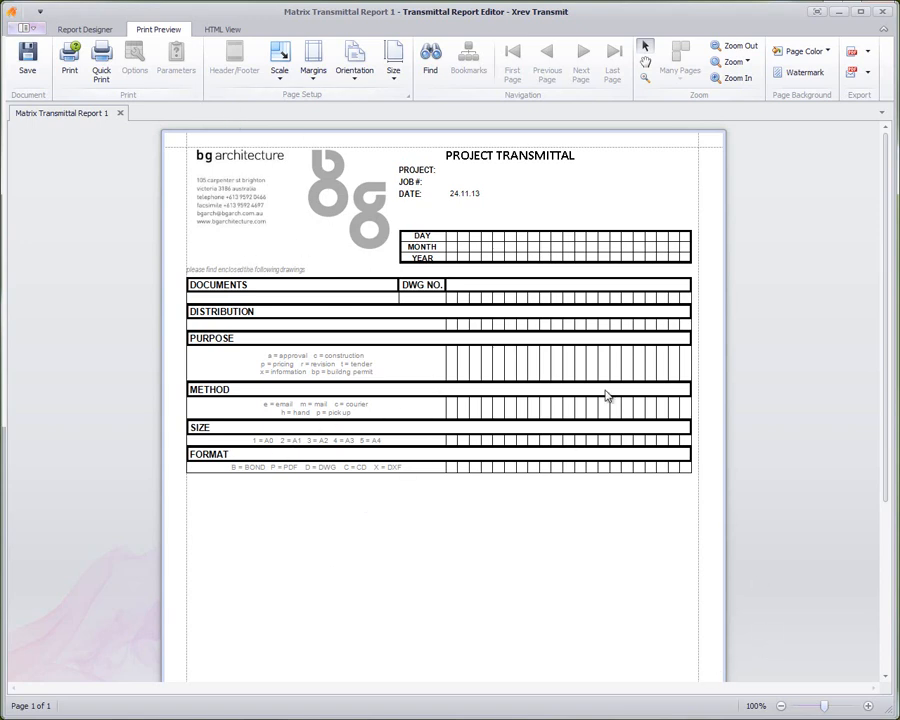
{"action": "left_click", "coordinate": [882, 11]}
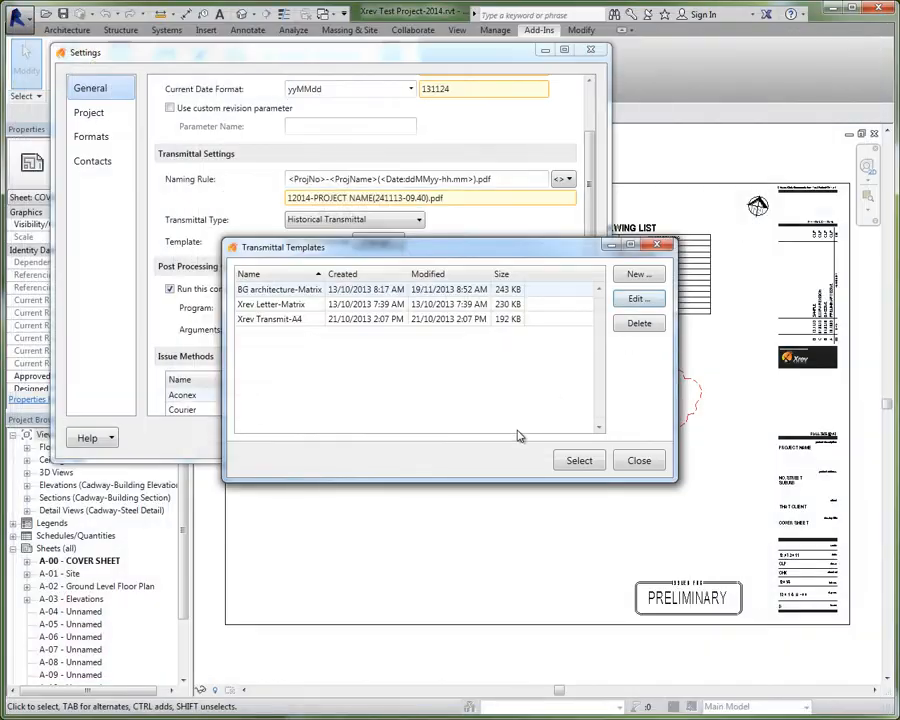
{"action": "left_click", "coordinate": [647, 466]}
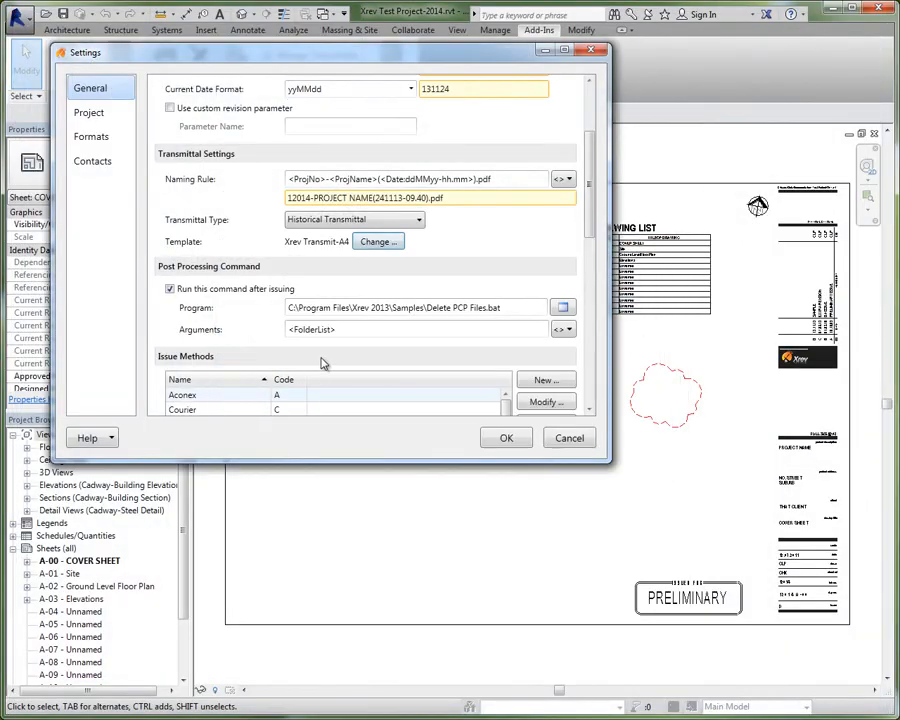
Step: Set the transmittal type to Single Transmittal and open the Xrev Transmit-A4 Single template for editing to examine its report bands
{"action": "left_click", "coordinate": [376, 222]}
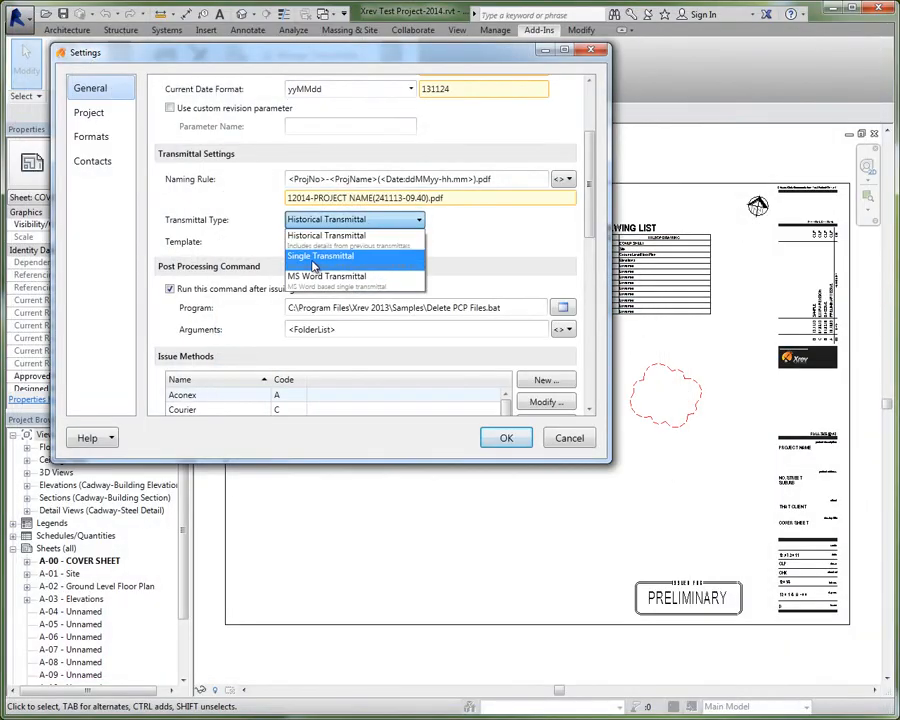
{"action": "left_click", "coordinate": [325, 258]}
{"action": "left_click", "coordinate": [402, 242]}
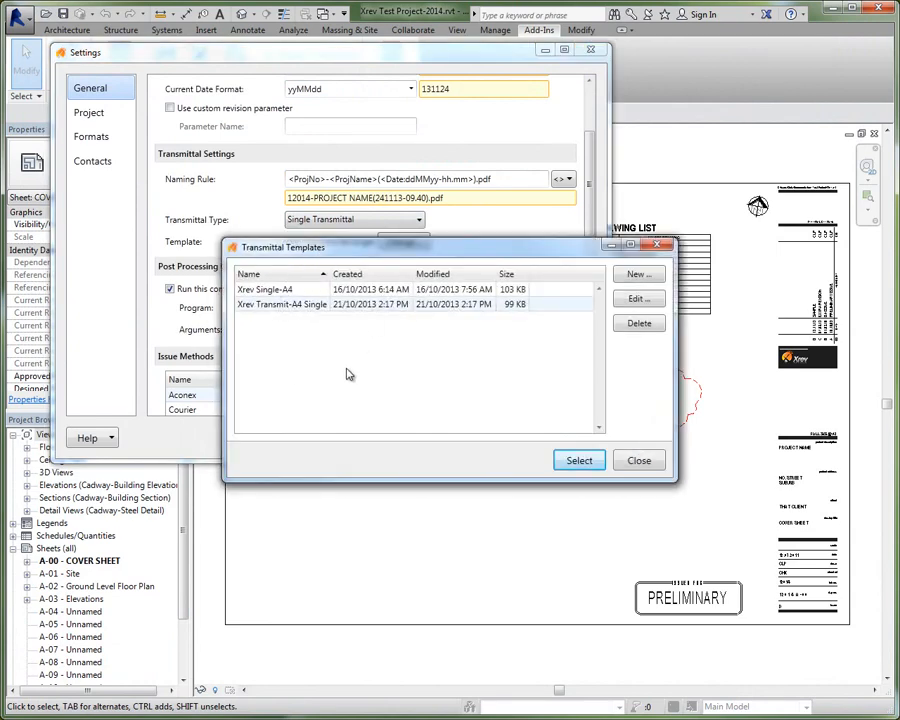
{"action": "left_click", "coordinate": [636, 300]}
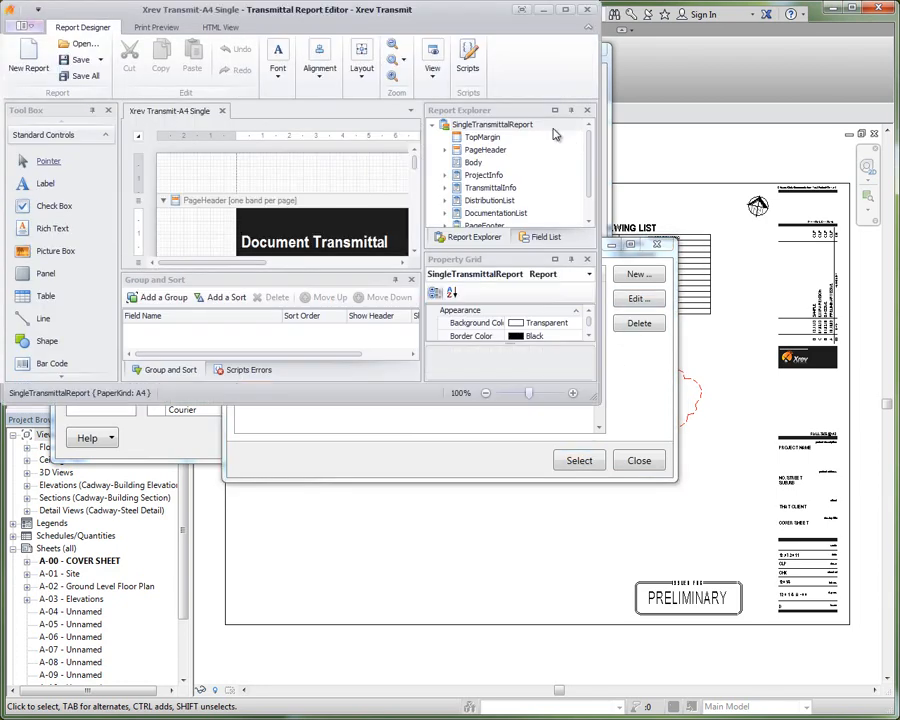
{"action": "left_click_drag", "start_coordinate": [896, 651], "coordinate": [896, 716]}
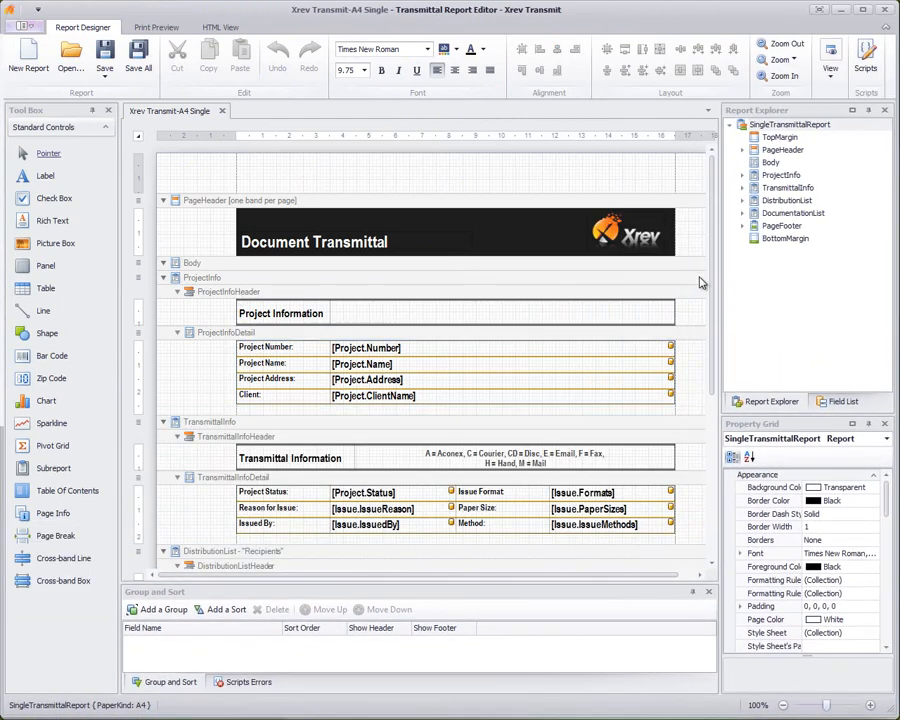
{"action": "mouse_move", "coordinate": [708, 279]}
{"action": "left_mouse_down"}
{"action": "mouse_move", "coordinate": [716, 467]}
{"action": "mouse_move", "coordinate": [717, 257]}
{"action": "left_mouse_up"}
{"action": "left_click_drag", "start_coordinate": [716, 350], "coordinate": [720, 412]}
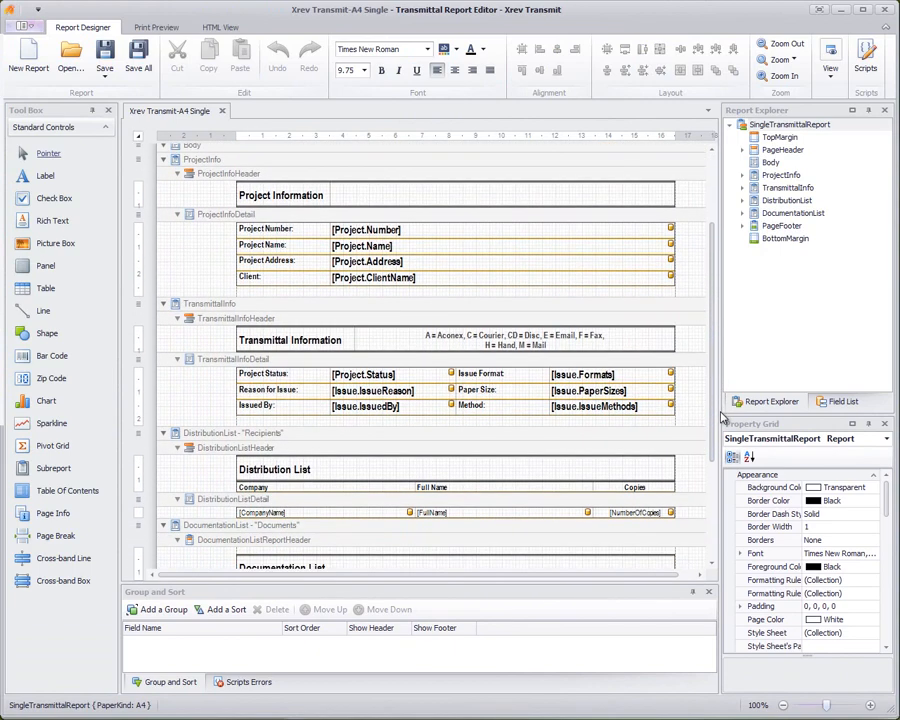
Step: Examine the bindable fields of the single transmittal data set under Documents, Issue, Project and Recipients
{"action": "left_click", "coordinate": [845, 401]}
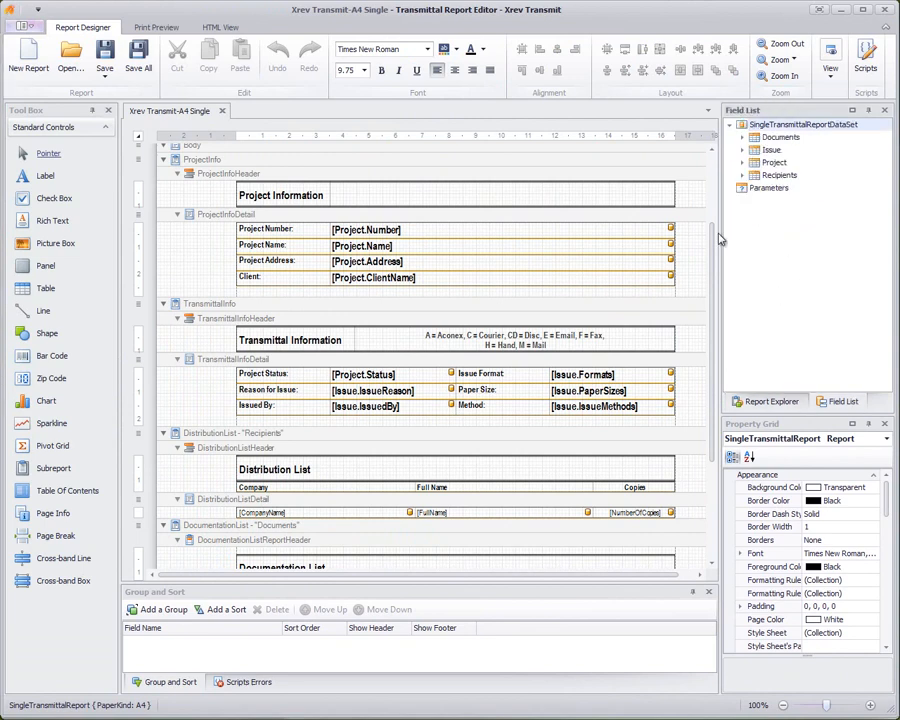
{"action": "left_click", "coordinate": [742, 138]}
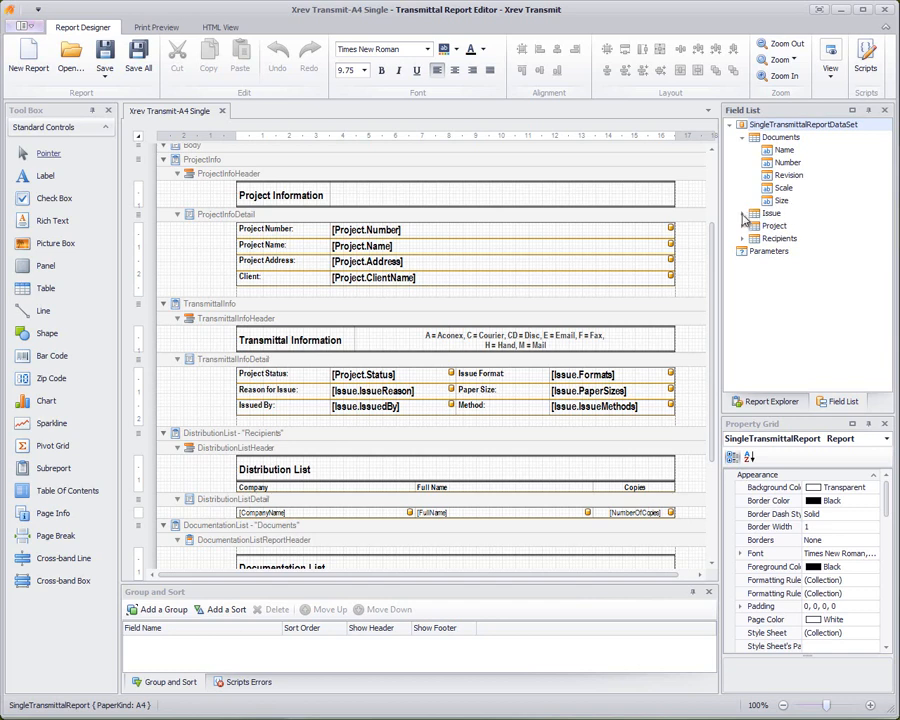
{"action": "left_click", "coordinate": [743, 214]}
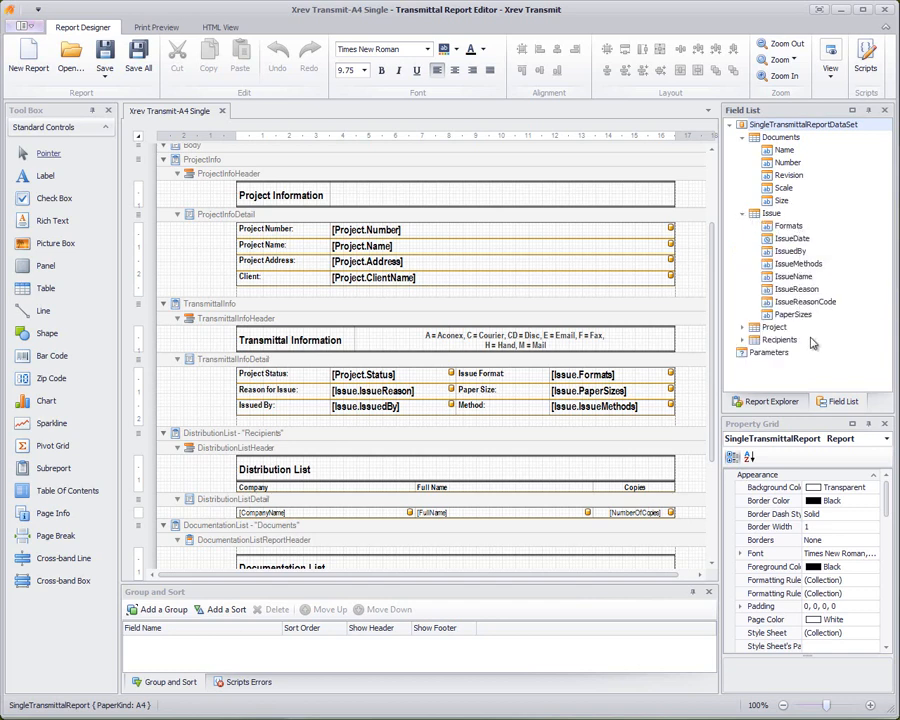
{"action": "left_click", "coordinate": [742, 328]}
{"action": "scroll", "coordinate": [790, 320], "scroll_direction": "down", "scroll_amount": 1}
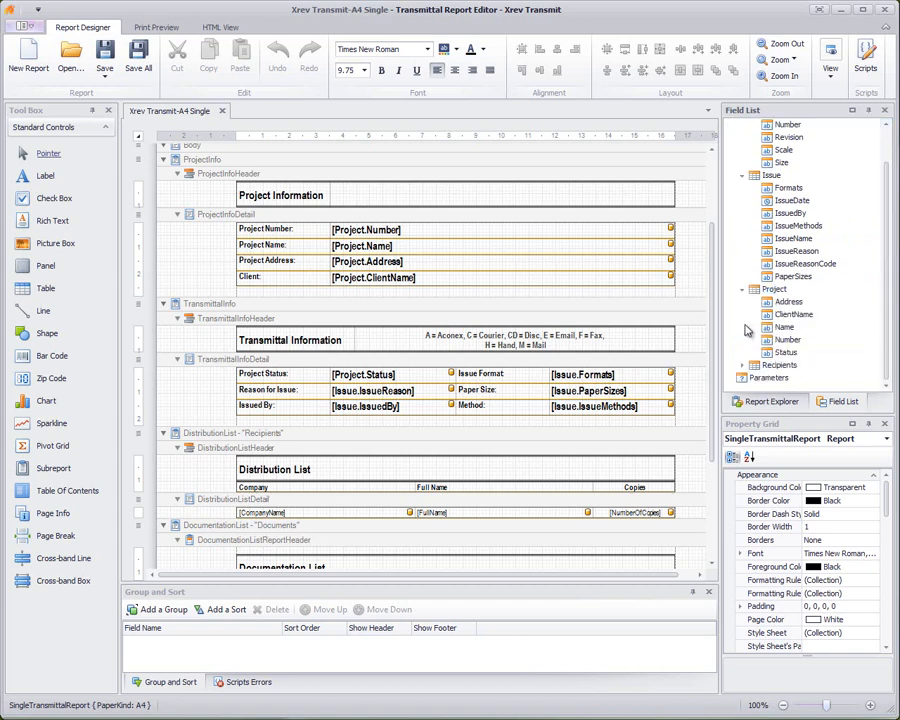
{"action": "left_click", "coordinate": [743, 365]}
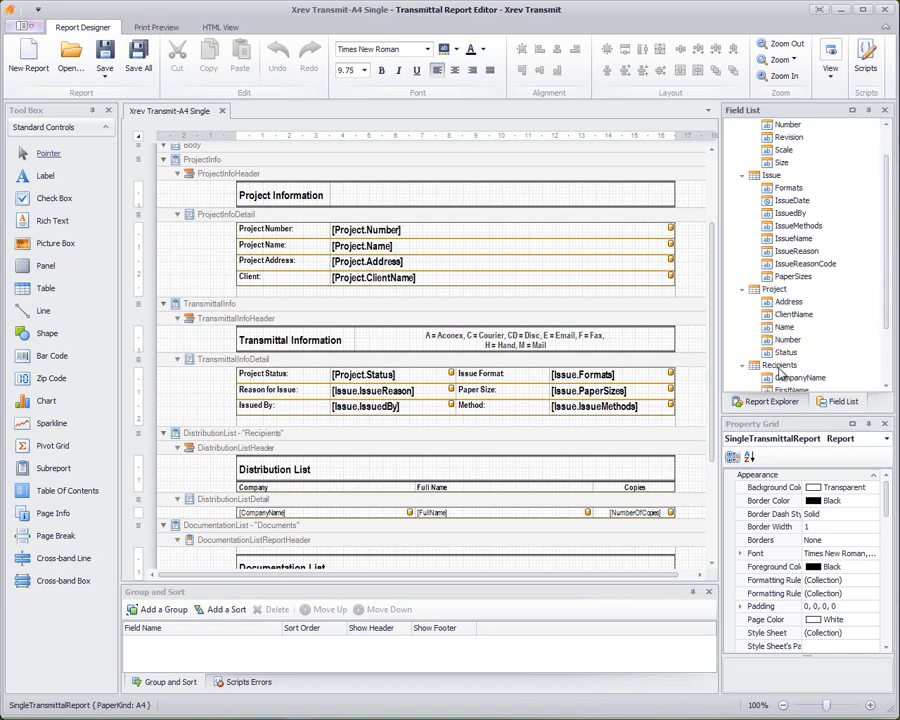
{"action": "scroll", "coordinate": [800, 360], "scroll_direction": "down", "scroll_amount": 2}
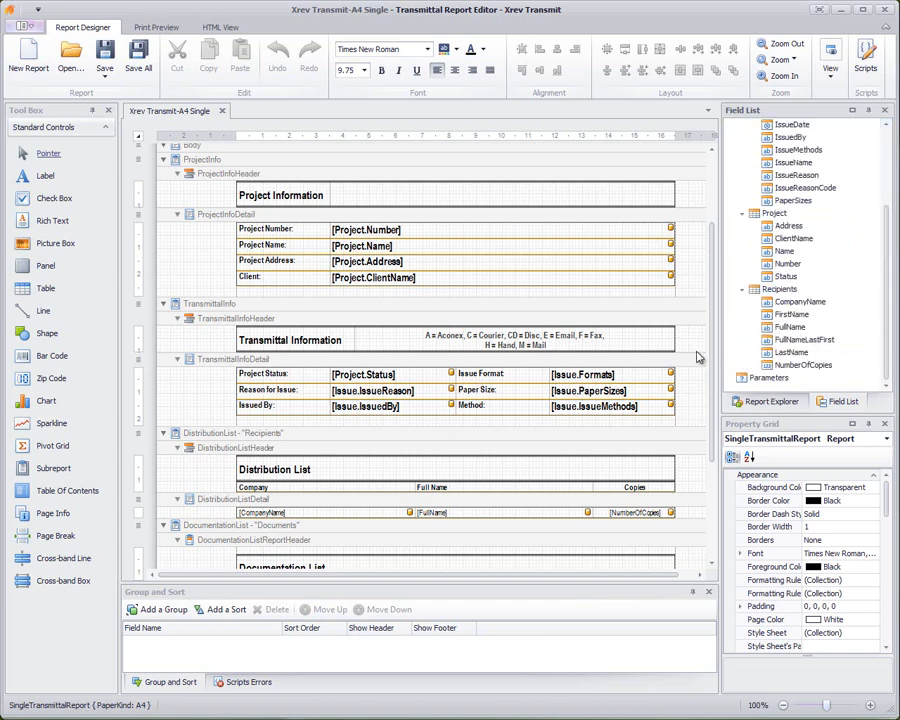
Step: Examine the report bands of the single template, including the transmittal detail, distribution list header, top margin and page header
{"action": "left_click", "coordinate": [693, 408]}
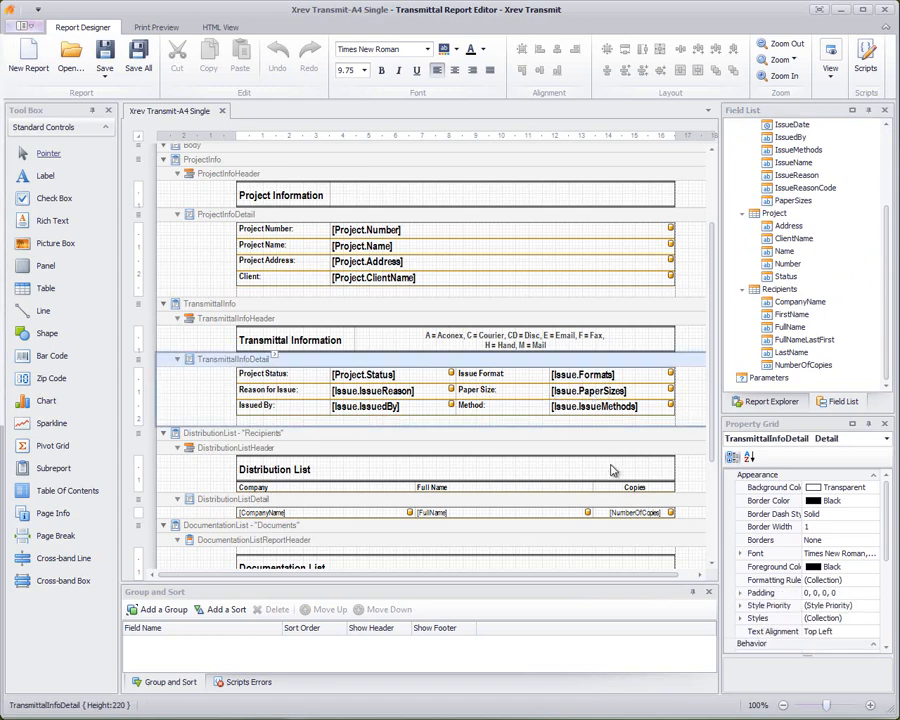
{"action": "left_click", "coordinate": [699, 476]}
{"action": "scroll", "coordinate": [699, 476], "scroll_direction": "down", "scroll_amount": 3}
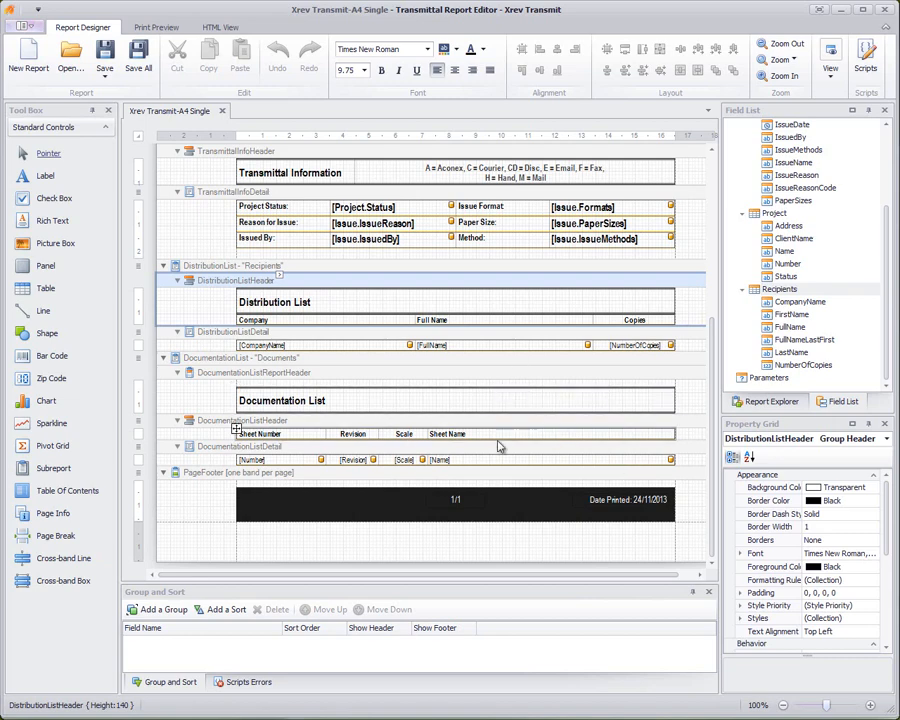
{"action": "scroll", "coordinate": [527, 499], "scroll_direction": "up", "scroll_amount": 5}
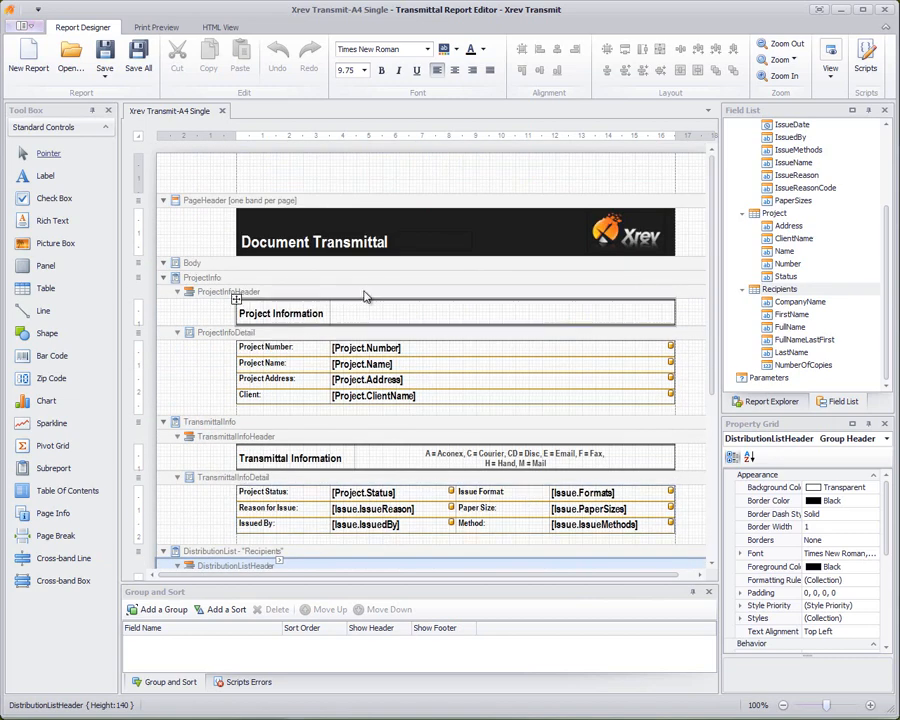
{"action": "left_click", "coordinate": [241, 180]}
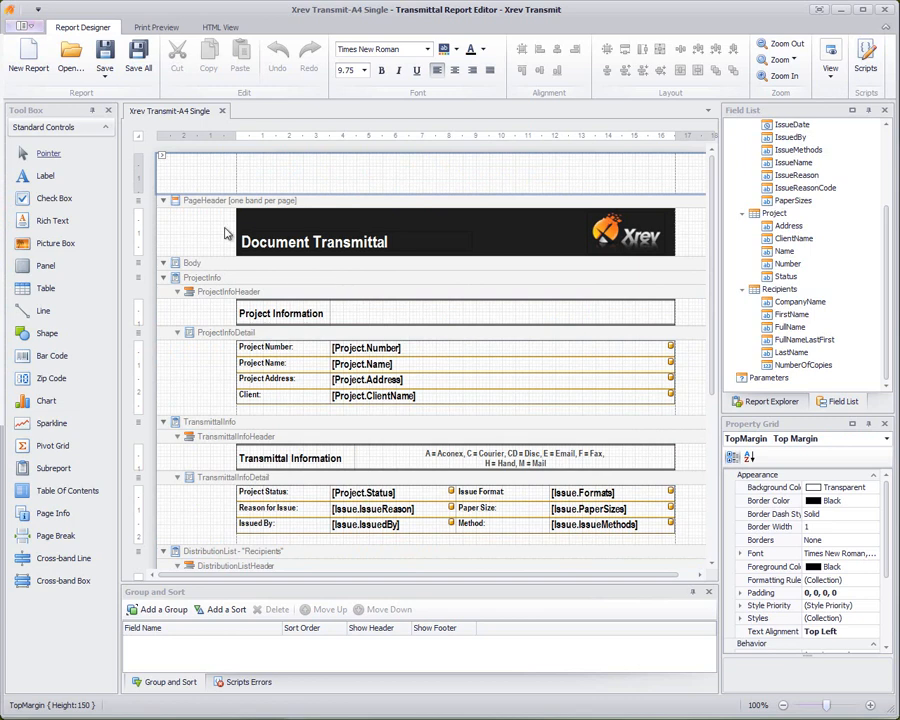
{"action": "left_click", "coordinate": [193, 238]}
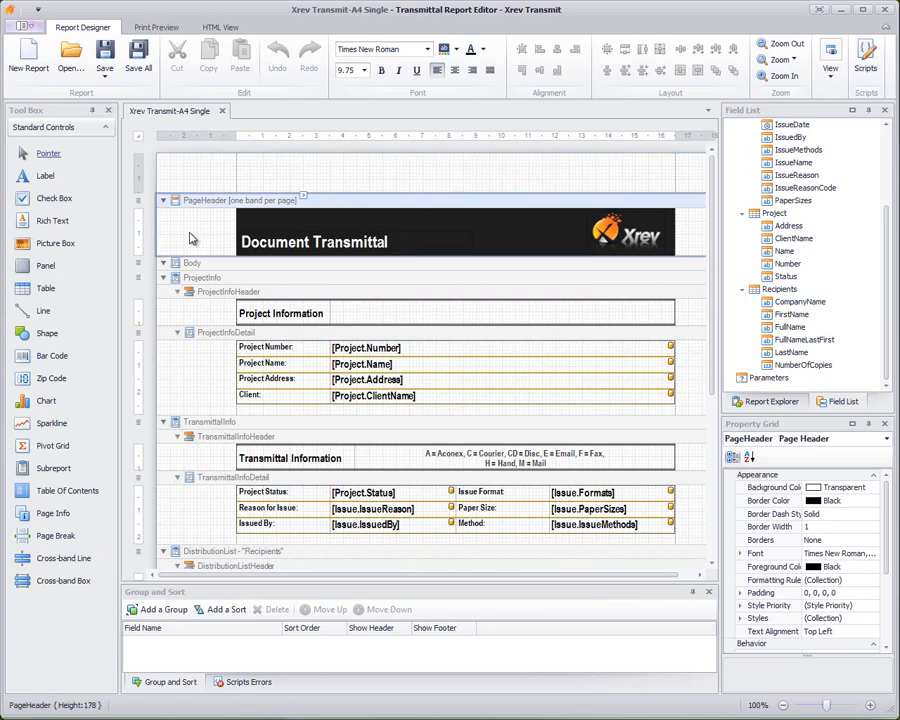